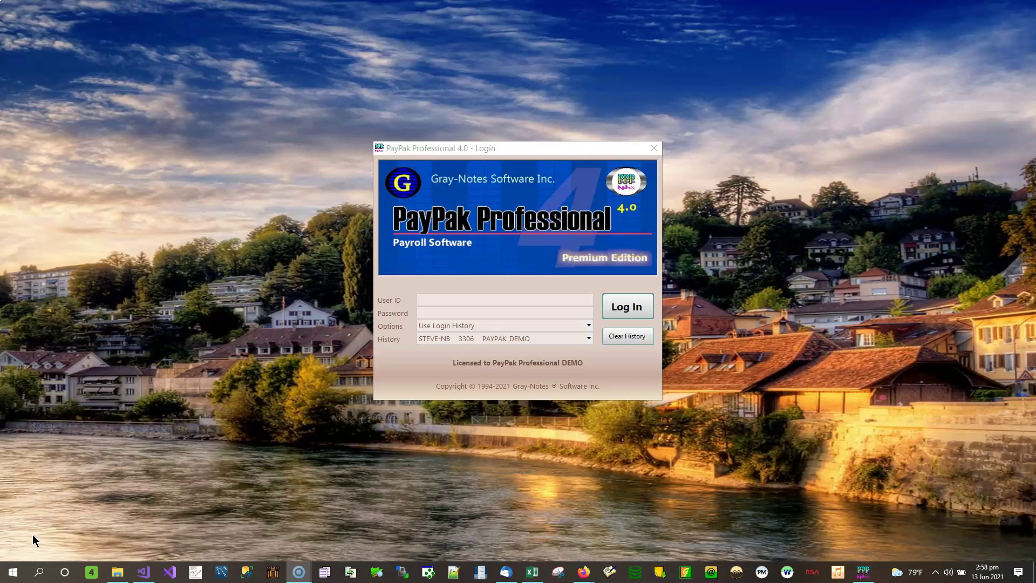
Log in to the PAYPAK_DEMO database with user ID sa and the account password
click(443, 300)
text(sa)
key(Tab)
text(••••)
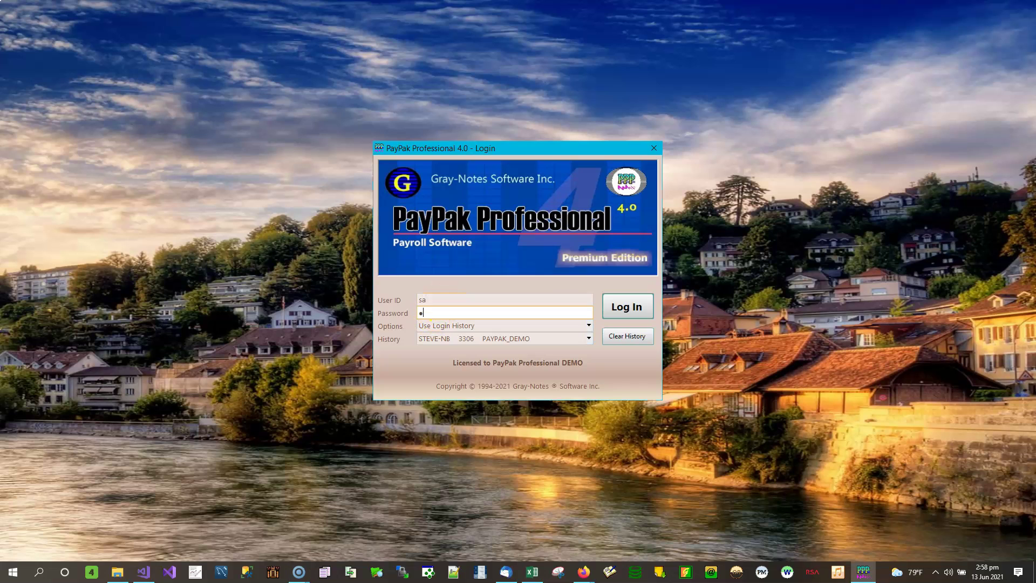
click(627, 307)
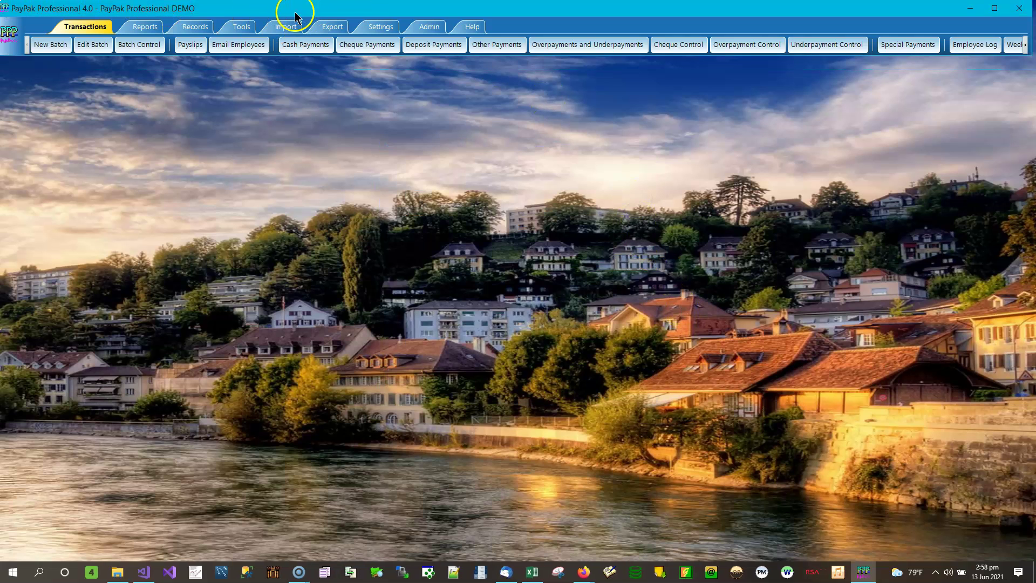
Open the import screen for taxes
click(285, 27)
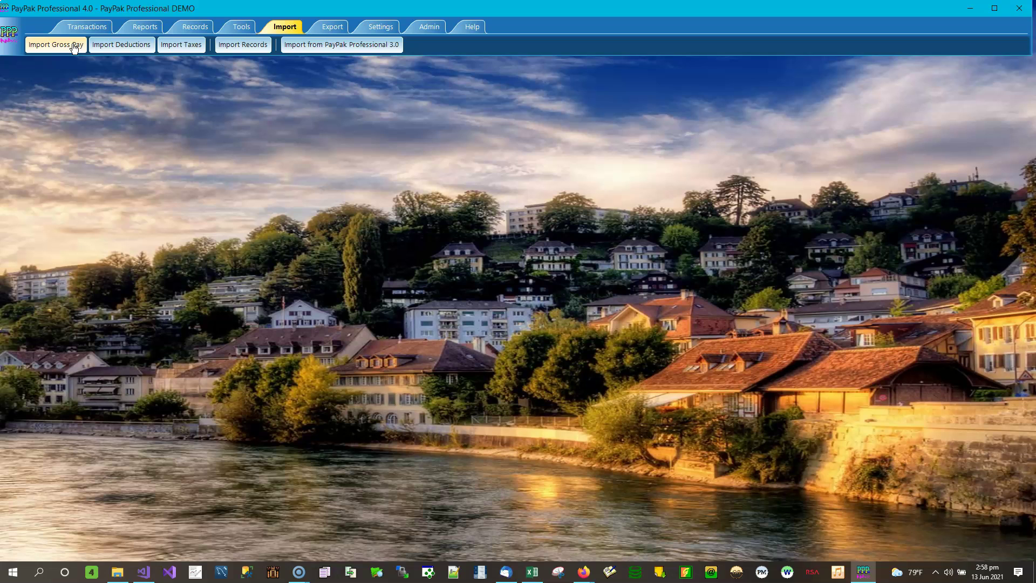
click(201, 53)
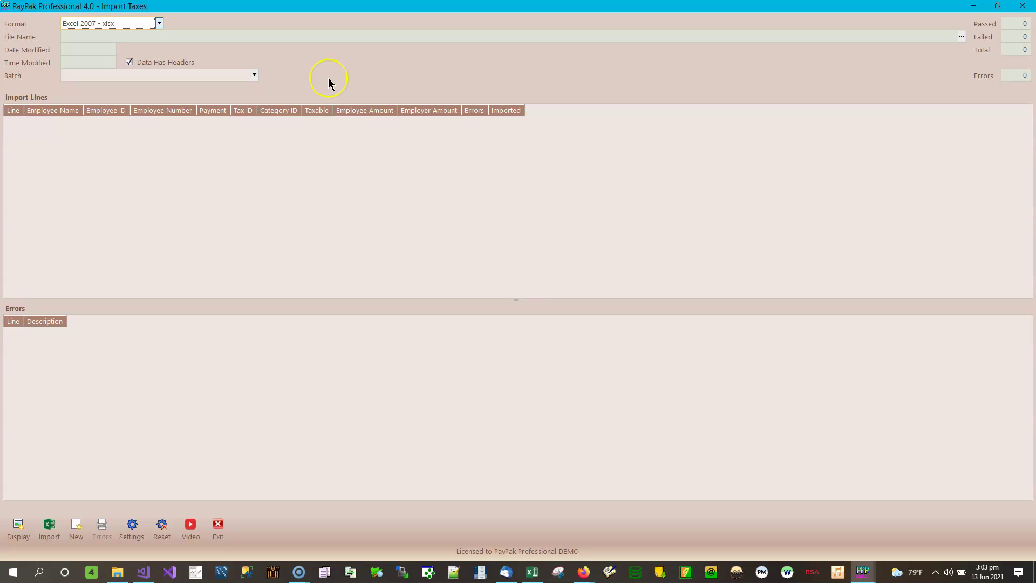
Switch to File Explorer and examine the Employee Taxes and Template Taxes files in the Import Taxes folder
click(120, 576)
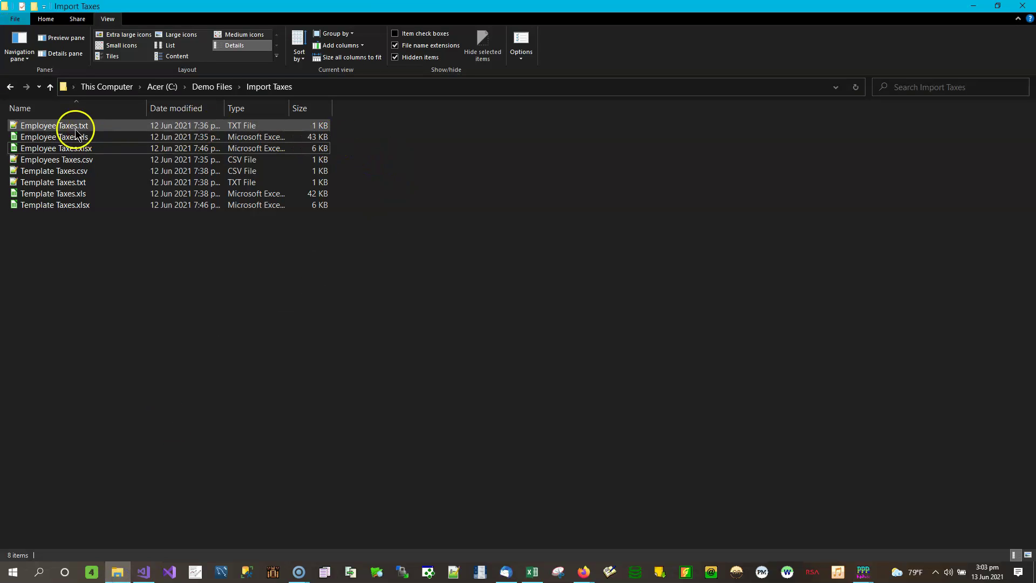
drag(414, 250, 27, 122)
click(502, 157)
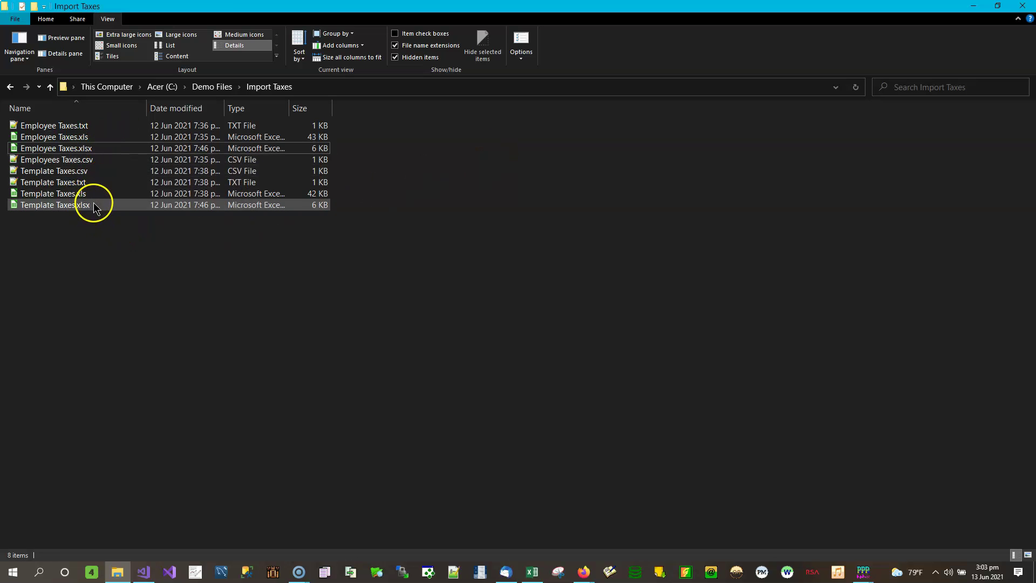
click(97, 148)
drag(356, 126, 65, 162)
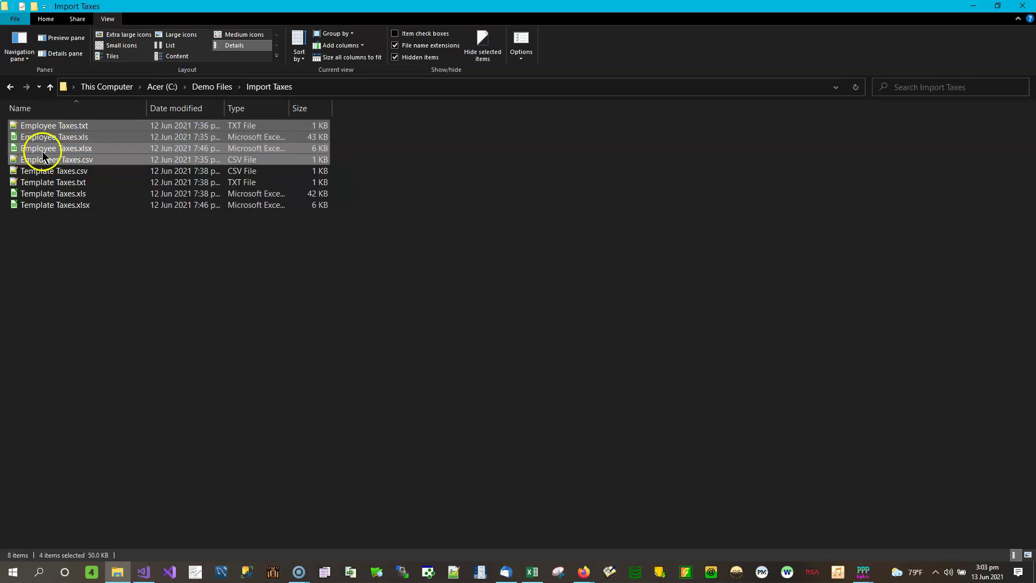
click(230, 227)
drag(229, 228, 8, 165)
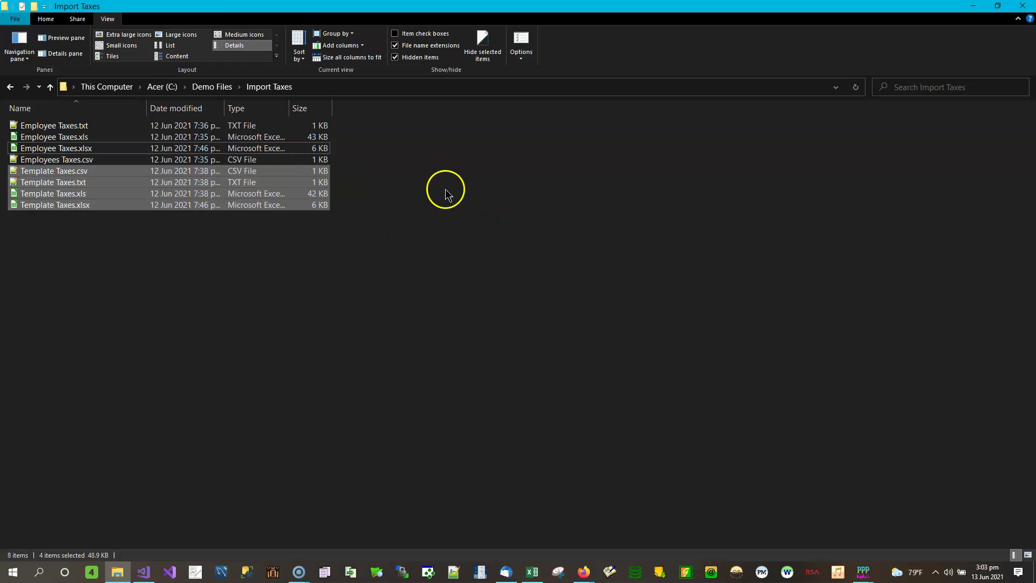
click(426, 247)
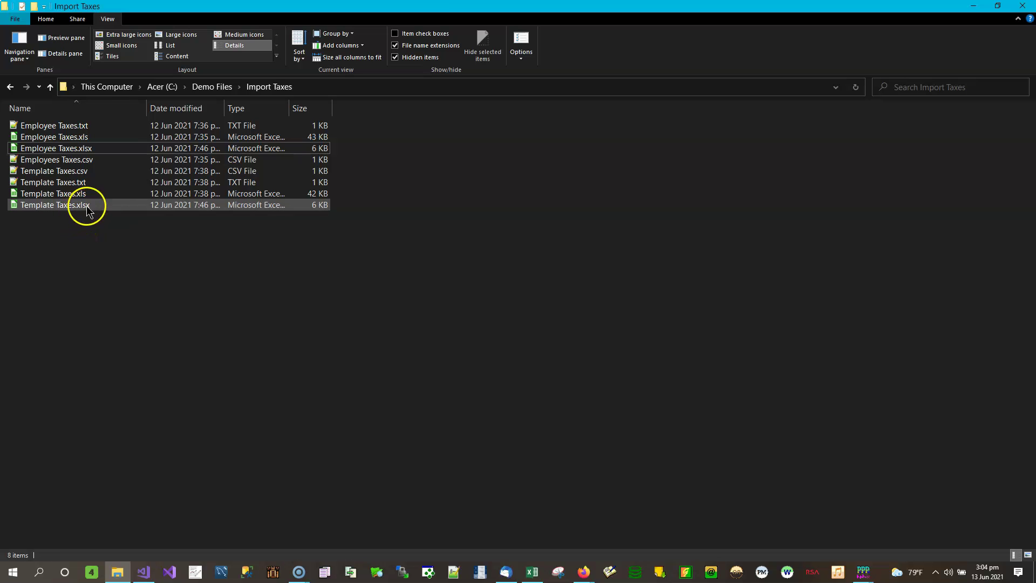
Open Employee Taxes.xlsx and Template Taxes.xlsx from the Import Taxes folder in LibreOffice Calc
click(76, 150)
click(77, 151)
click(78, 153)
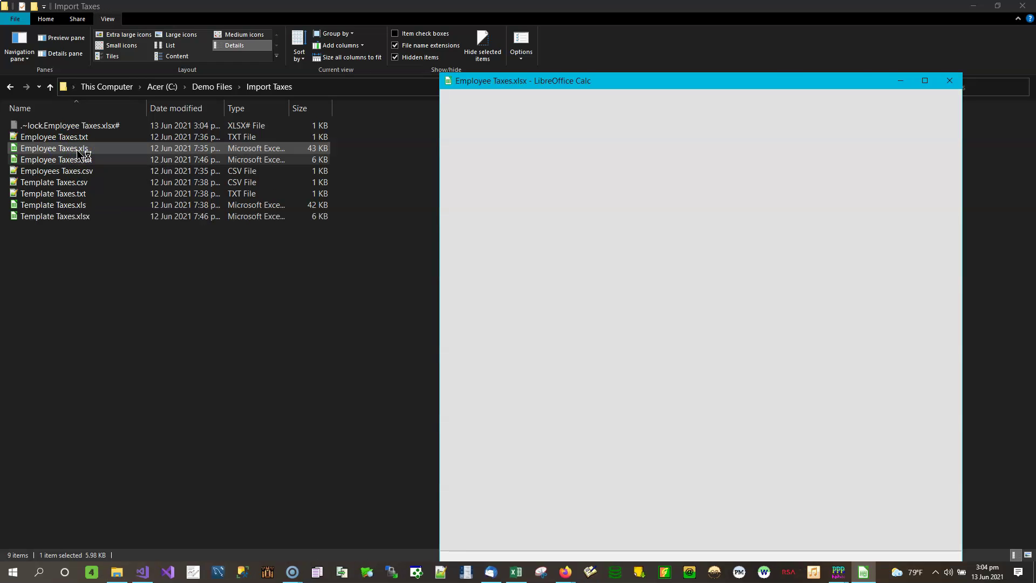
click(80, 155)
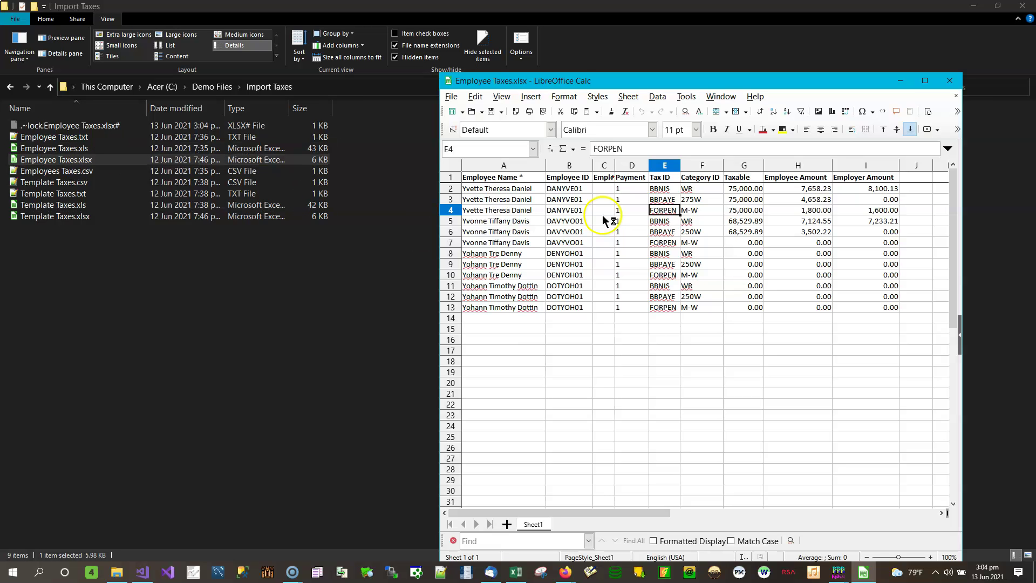
click(553, 239)
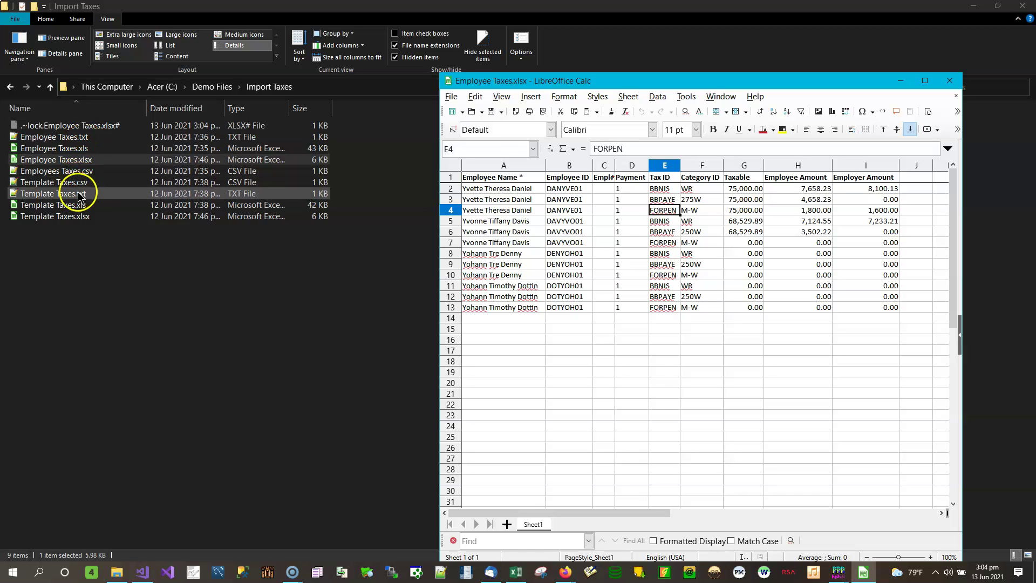
double_click(74, 219)
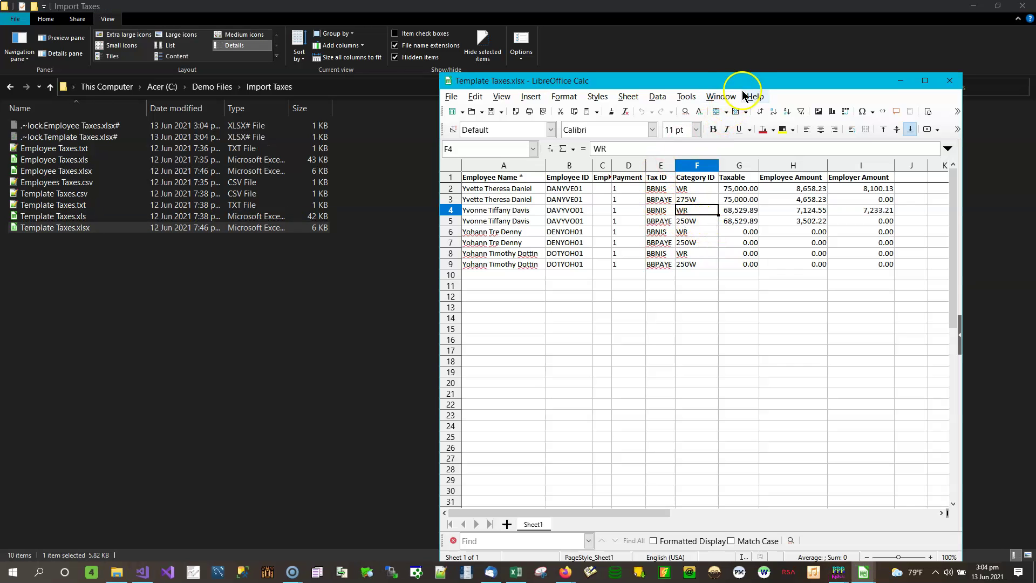
Tile the two spreadsheet windows side by side, with Employee Taxes.xlsx to the left of Template Taxes.xlsx
drag(715, 82, 1033, 67)
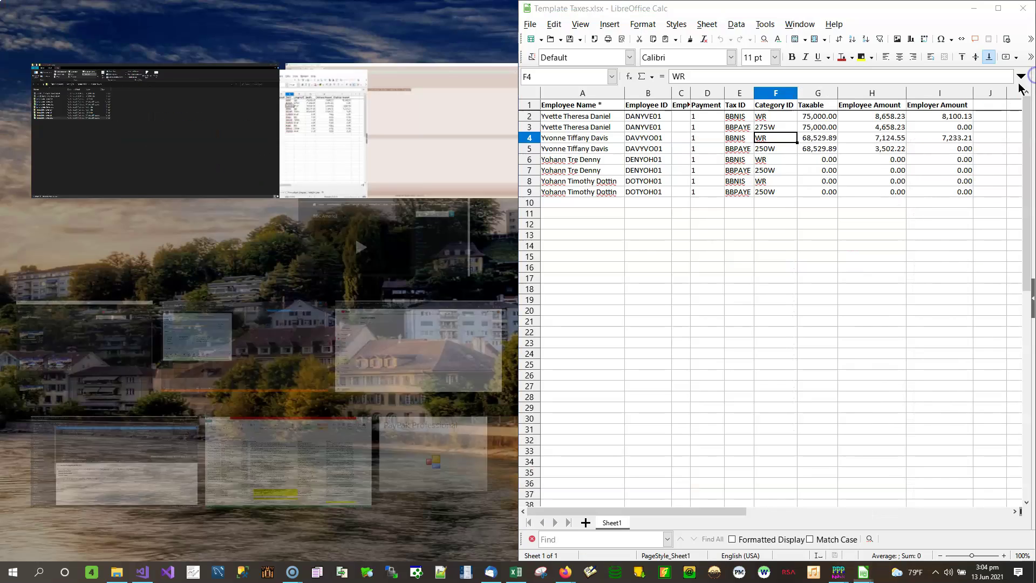
click(817, 442)
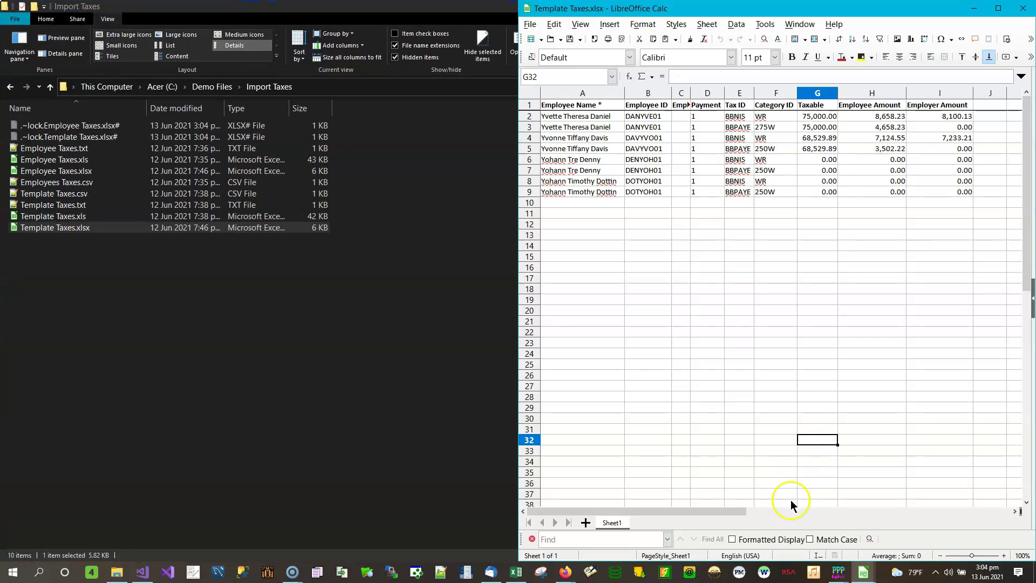
mouse_move(861, 564)
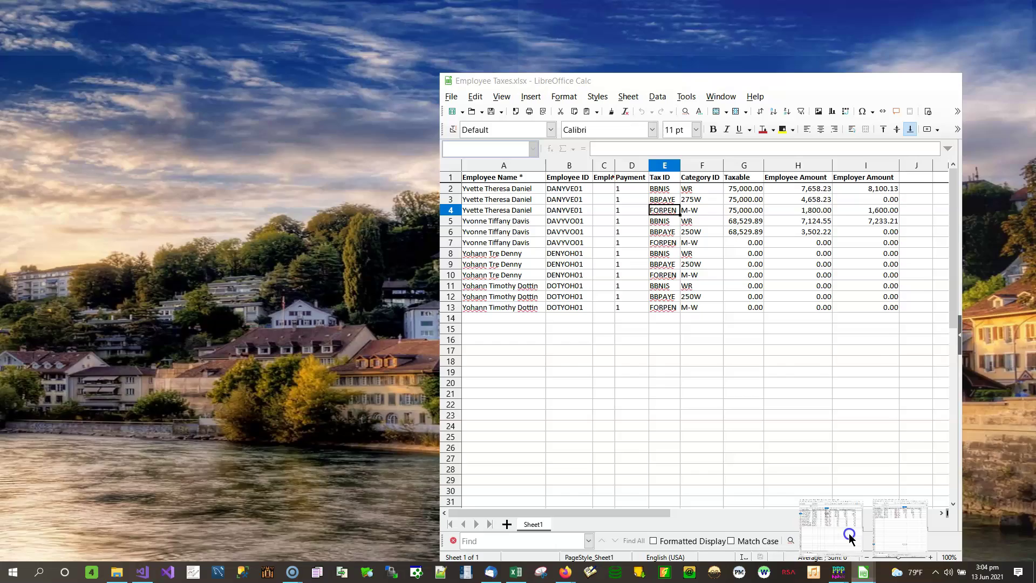
click(847, 532)
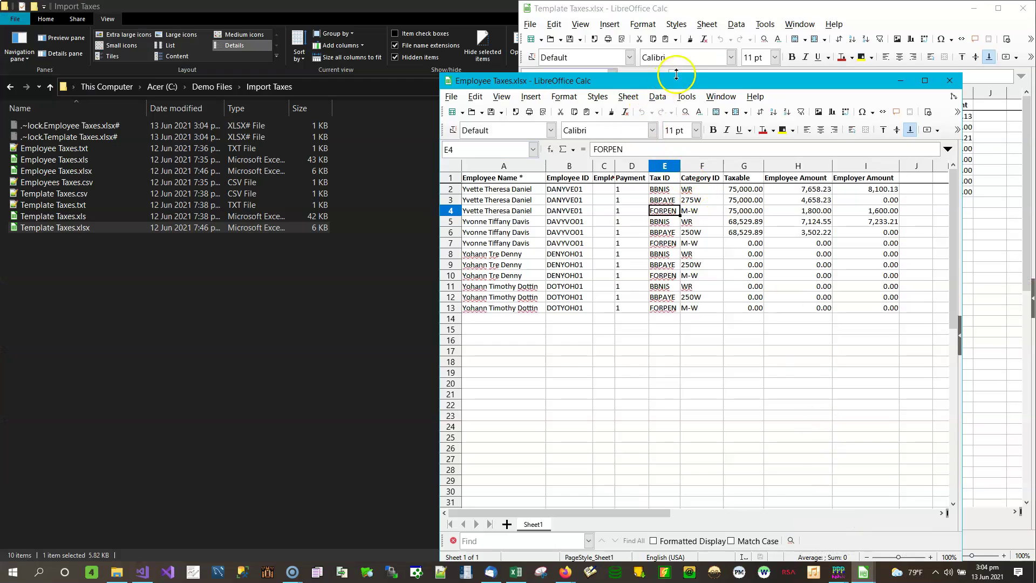
drag(688, 85, 0, 78)
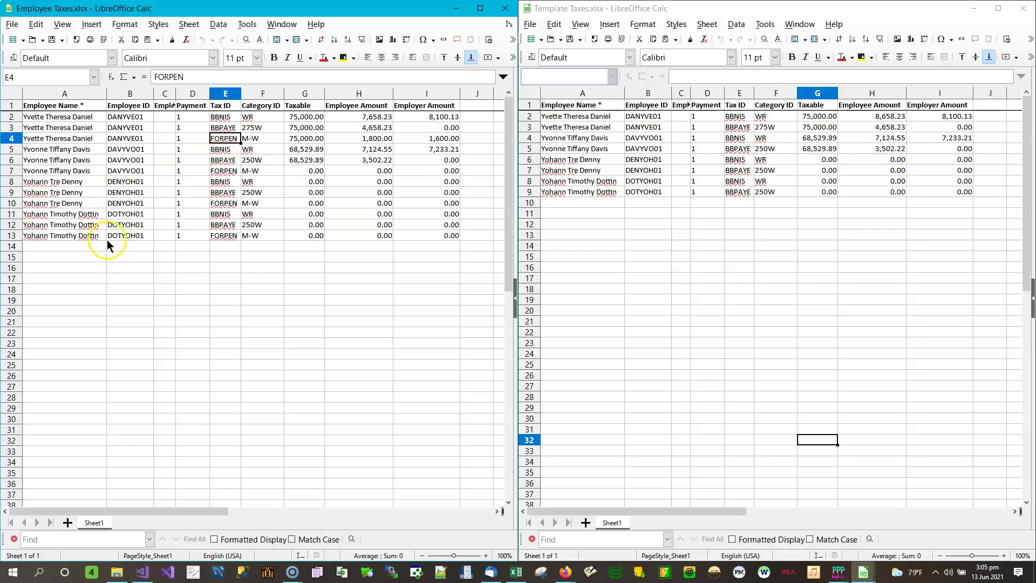
Widen the Employee Number column in both workbooks to read its full header, and narrow it again
double_click(176, 88)
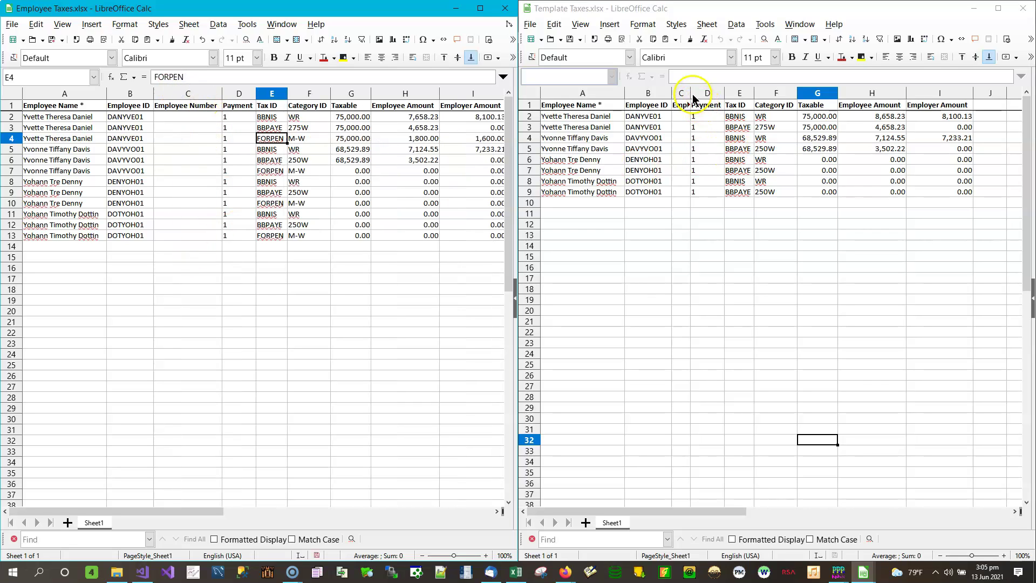
double_click(690, 93)
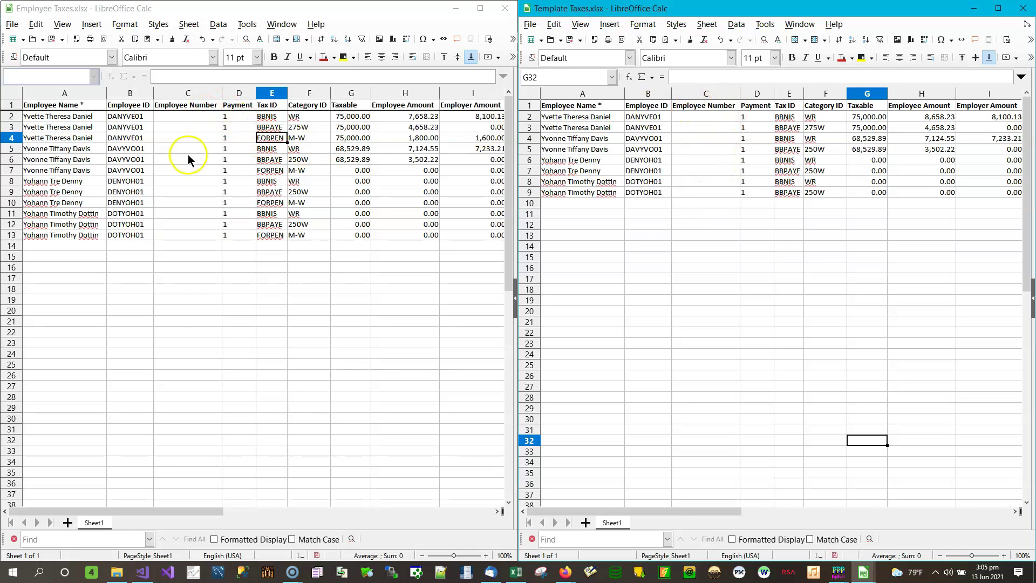
click(657, 117)
click(707, 117)
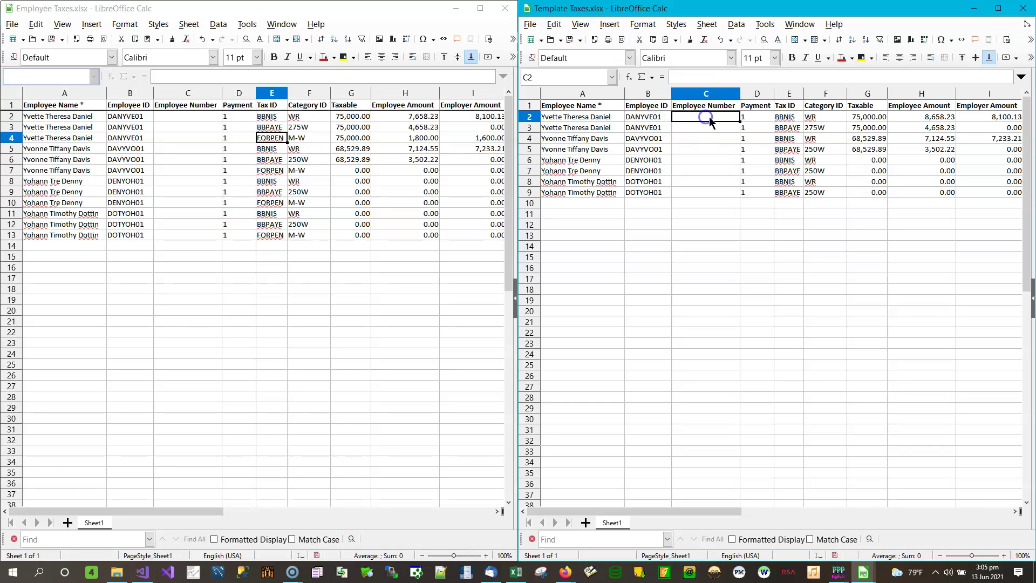
drag(740, 94, 693, 94)
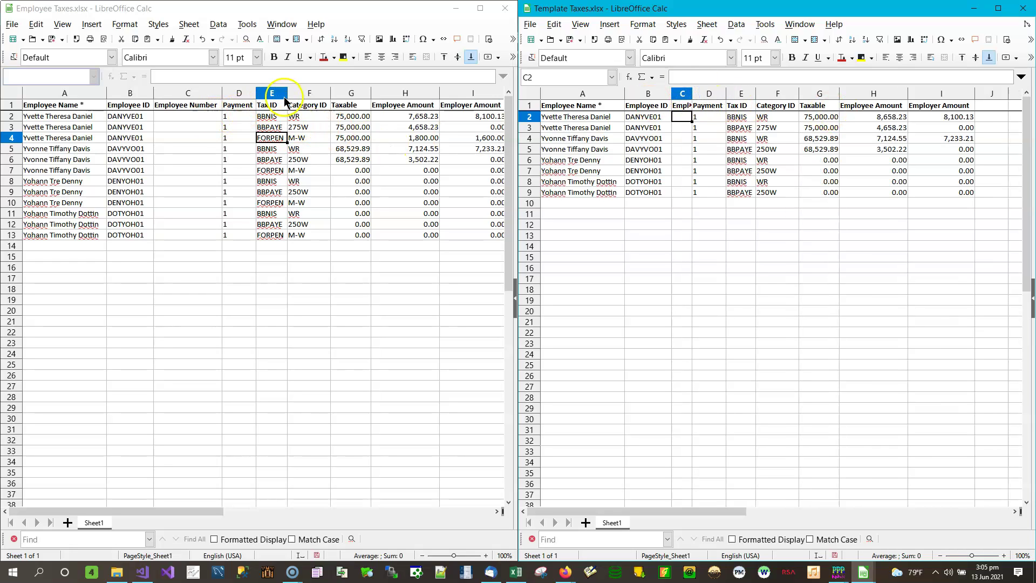
drag(221, 96, 199, 96)
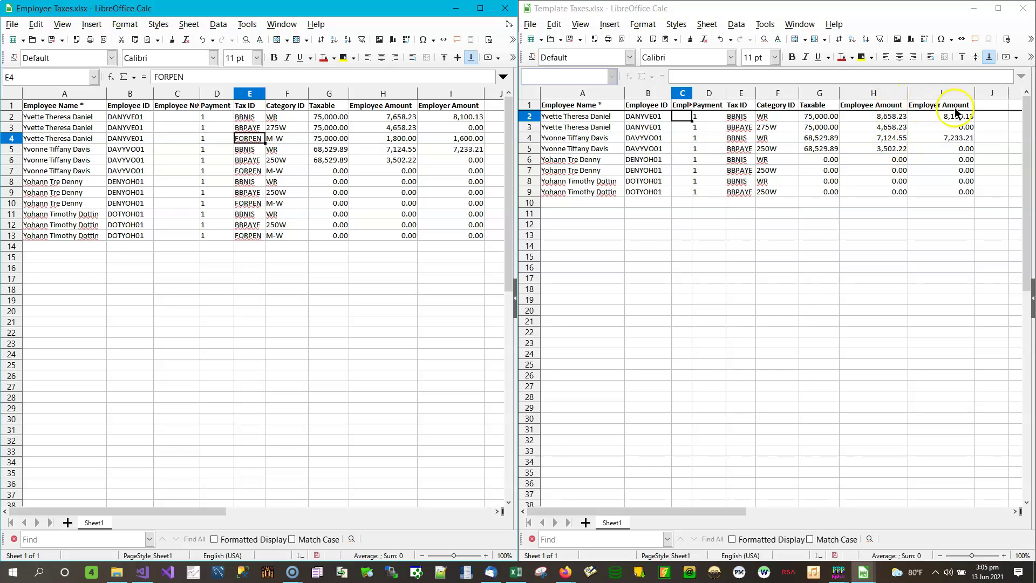
Compare the tax lines of both workbooks, examining the employee and employer amounts and the FORPEN lines with category M-W
click(937, 138)
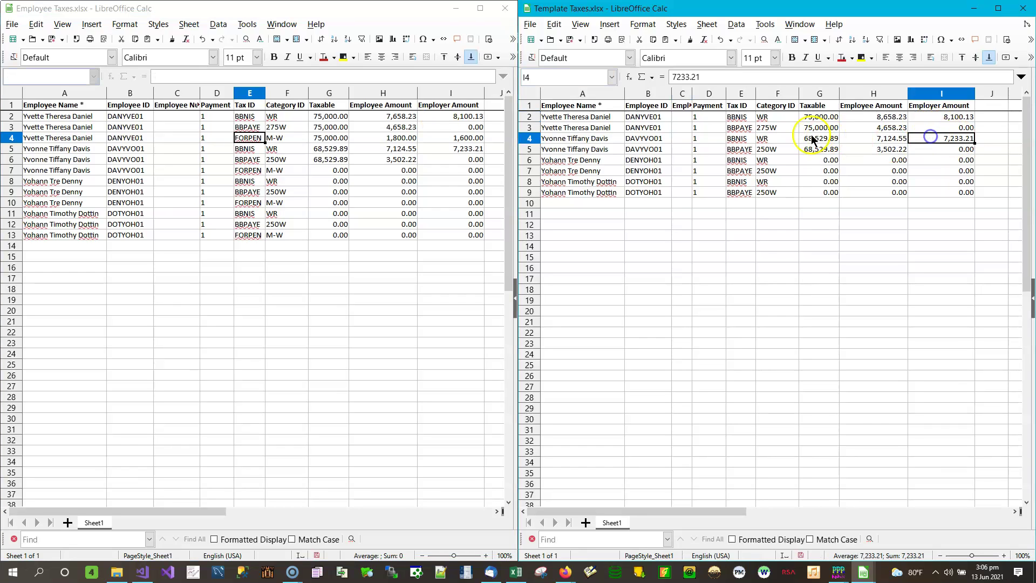
click(952, 127)
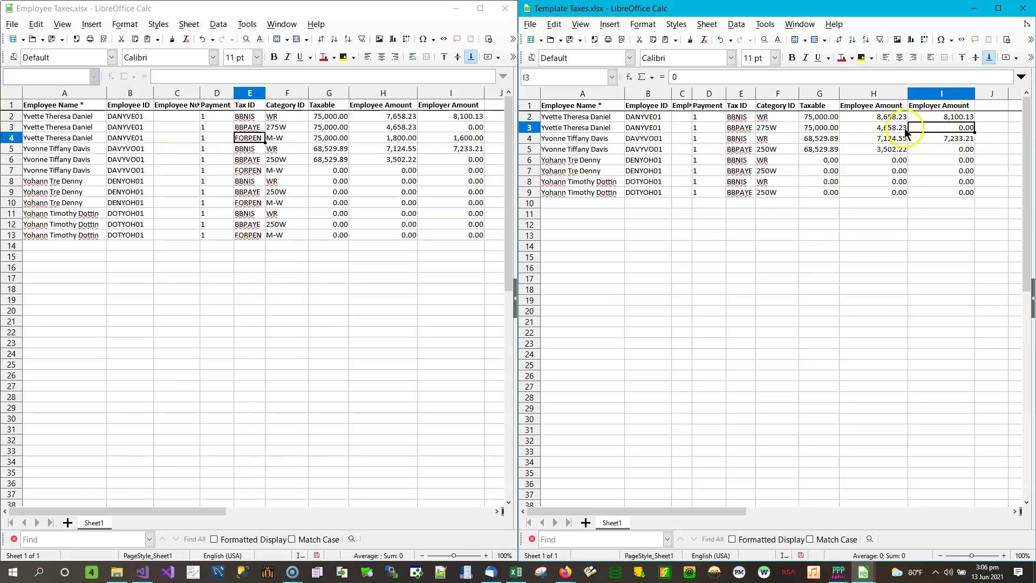
click(474, 129)
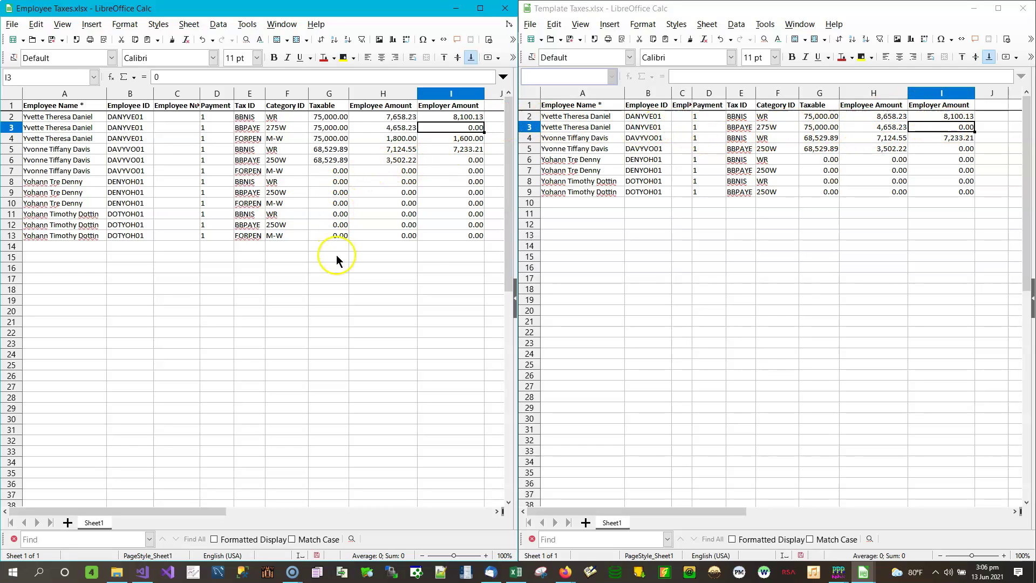
click(257, 236)
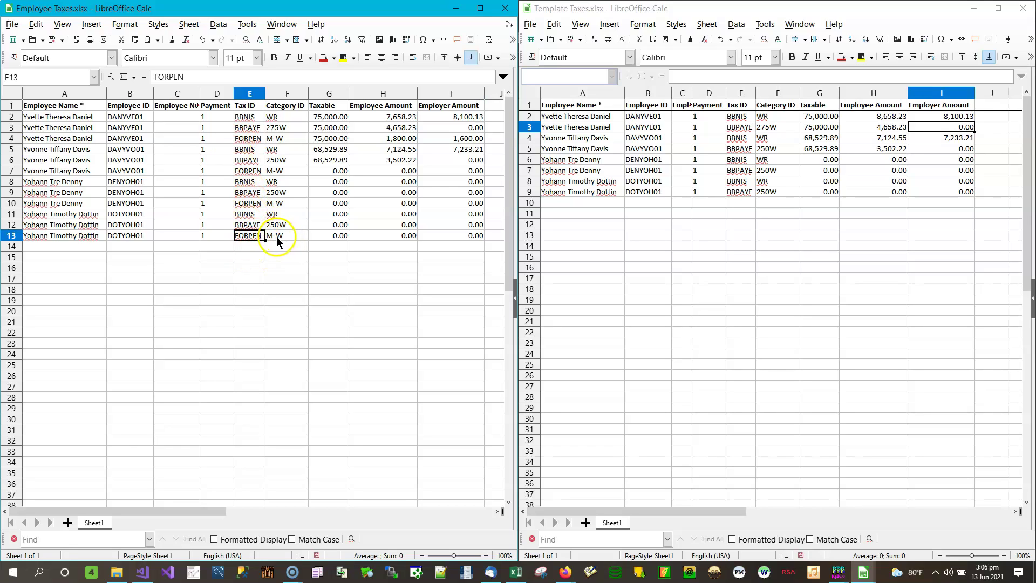
click(281, 236)
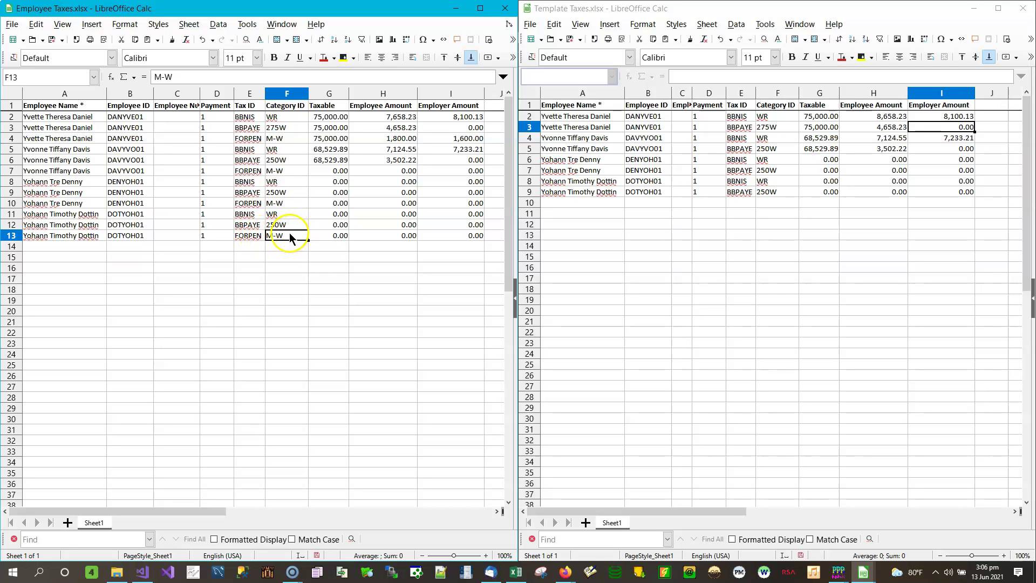
click(256, 238)
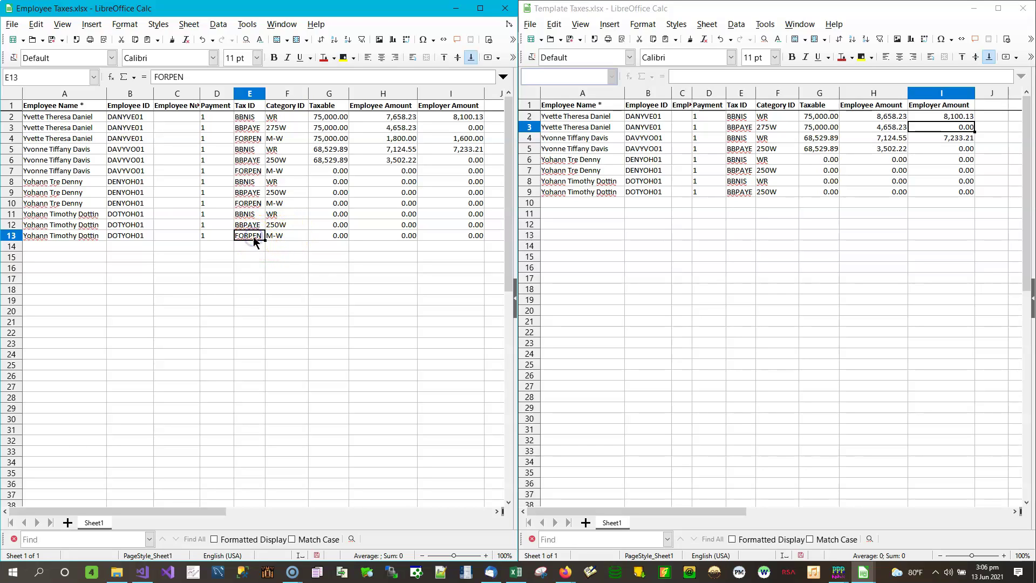
click(288, 236)
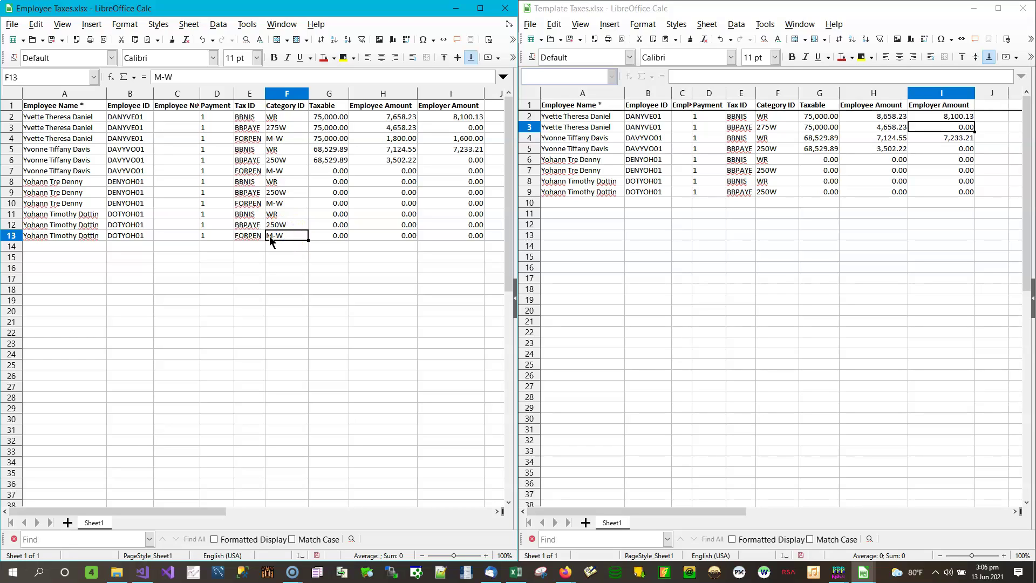
click(292, 204)
click(285, 178)
click(285, 171)
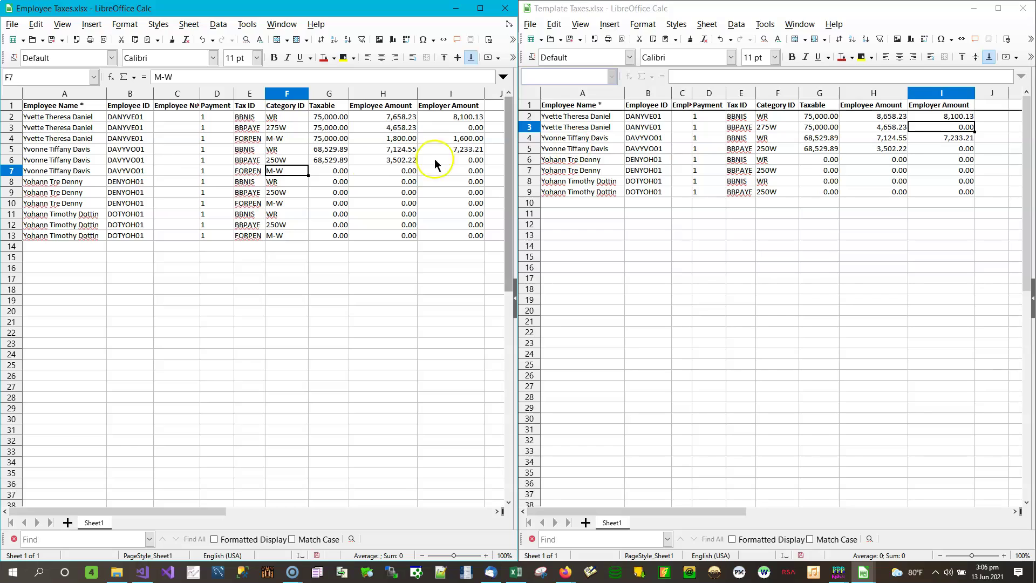
click(190, 150)
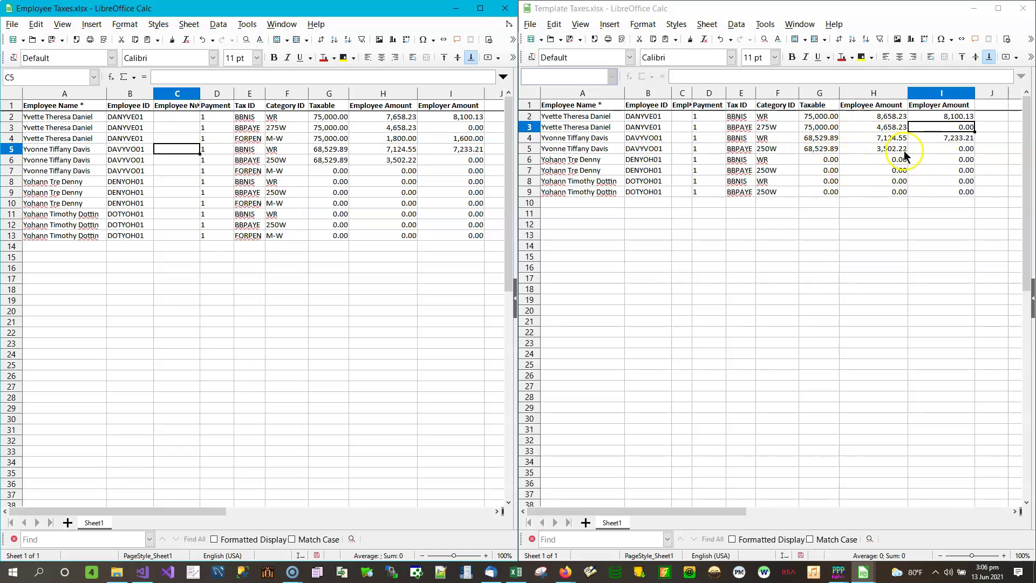
click(858, 150)
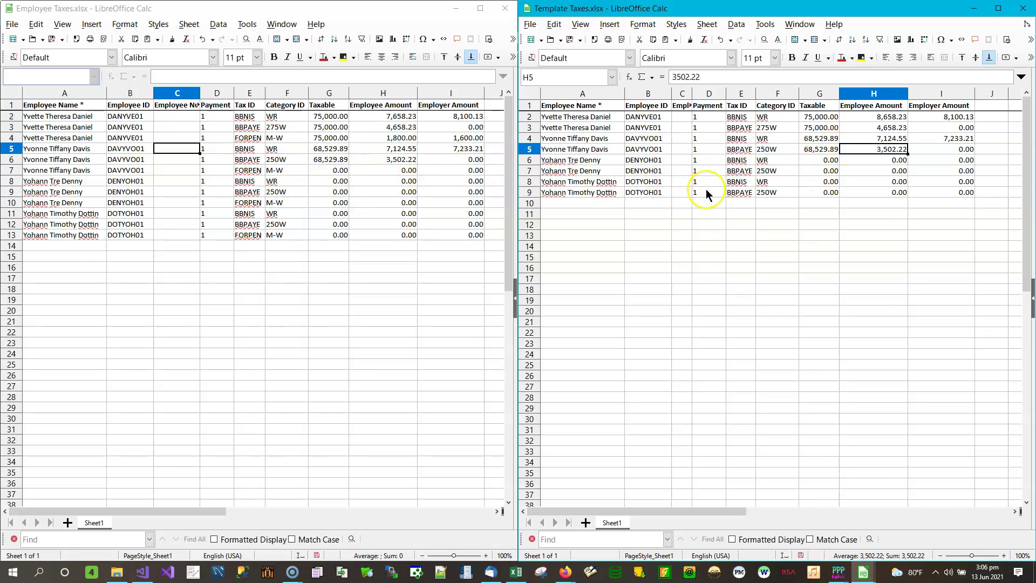
Set the taxable amount of the FORPEN line in row 7 of Employee Taxes.xlsx to 68529.89
click(335, 172)
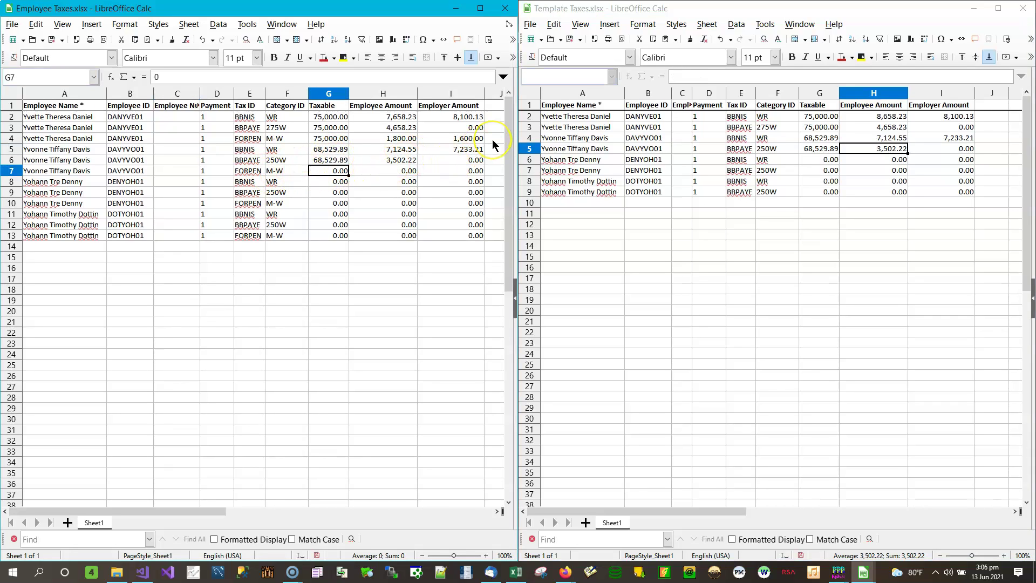
text(68529.89)
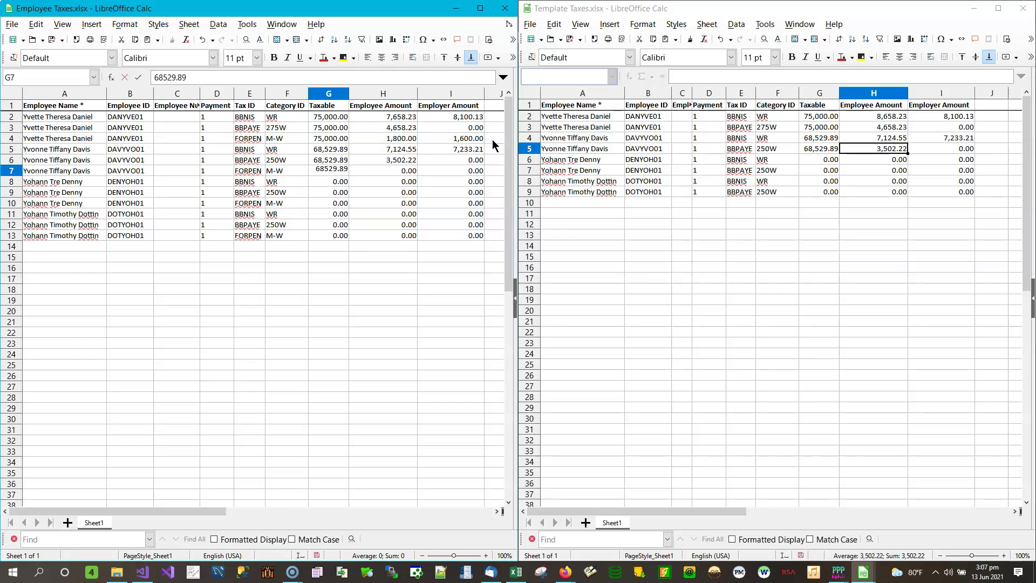
key(Tab)
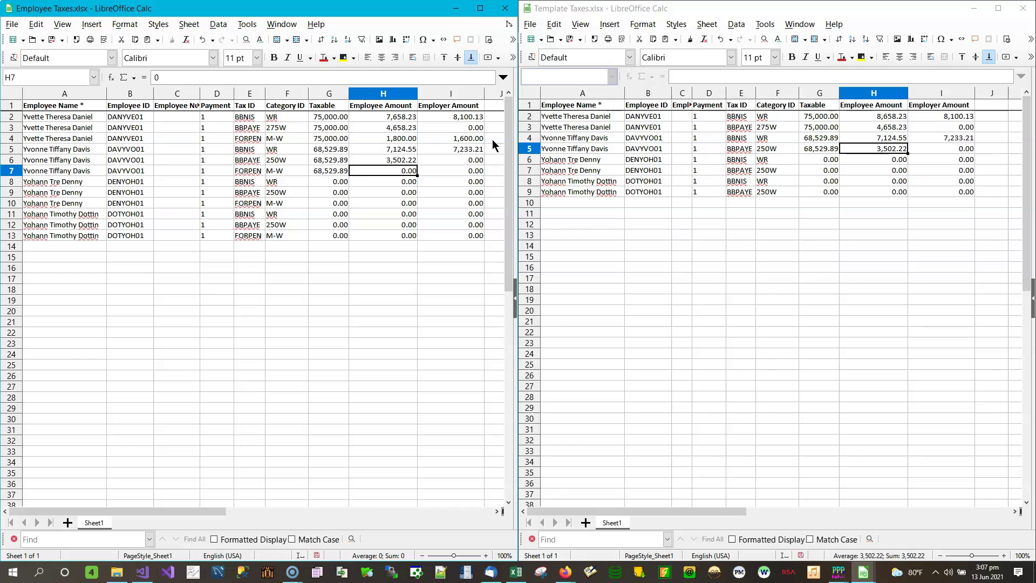
key(Left)
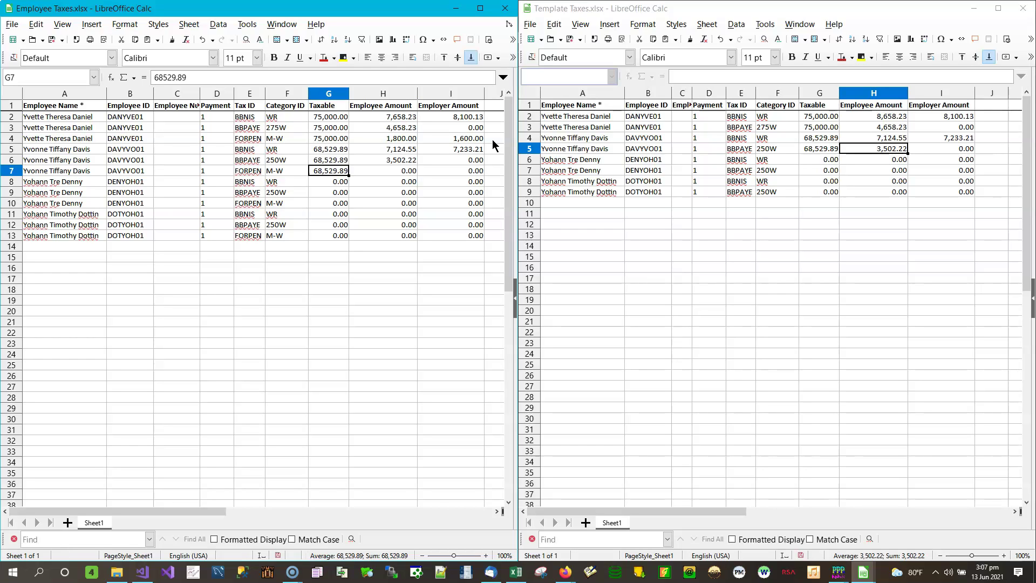
key(Up)
key(Up)
key(Down)
key(Down)
Set the employee amount to 1175 and the employer amount to 1225 for the FORPEN line in row 7
key(Right)
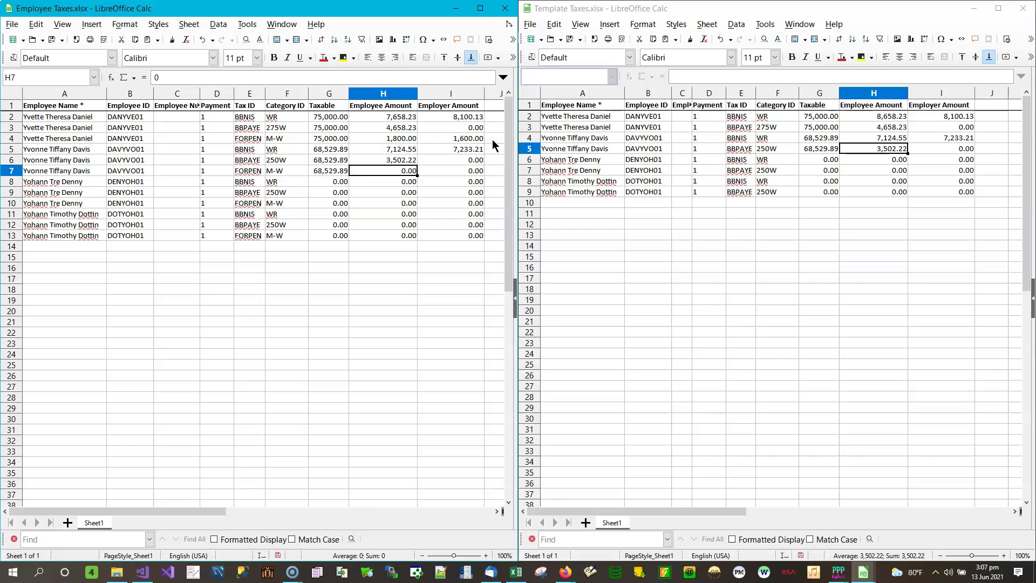
text(1175)
key(Tab)
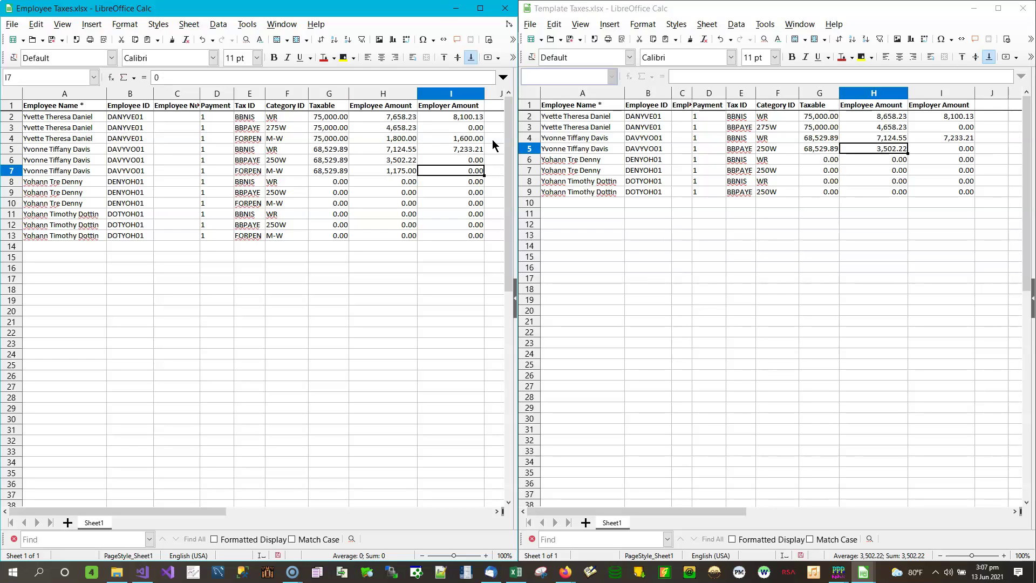
text(1,)
text(225)
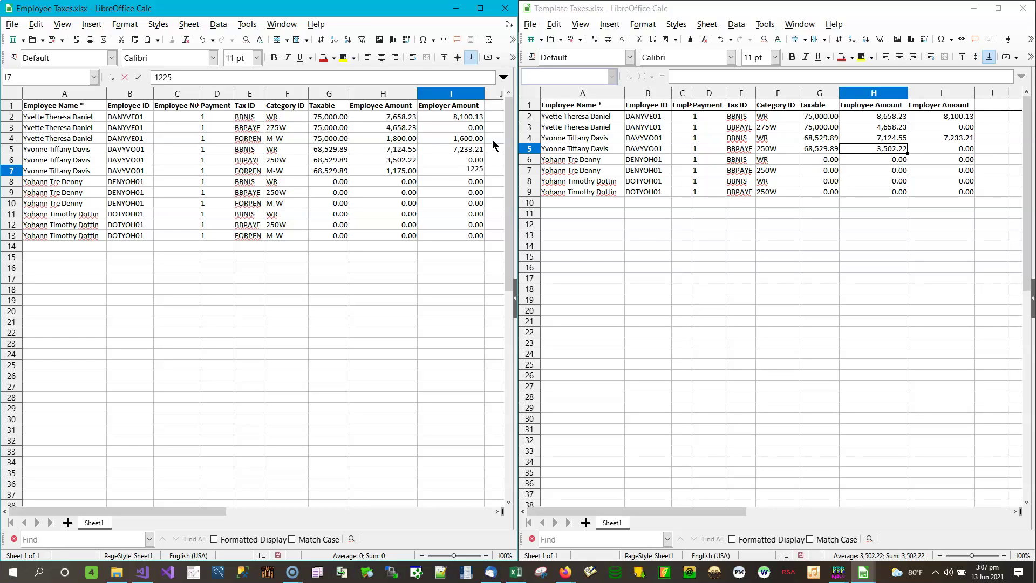
key(Return)
Set the taxable amount to 70000 on the BBNIS, BBPAYE and FORPEN lines in rows 8 to 10
key(Left)
key(Left)
key(Right)
key(Right)
key(Left)
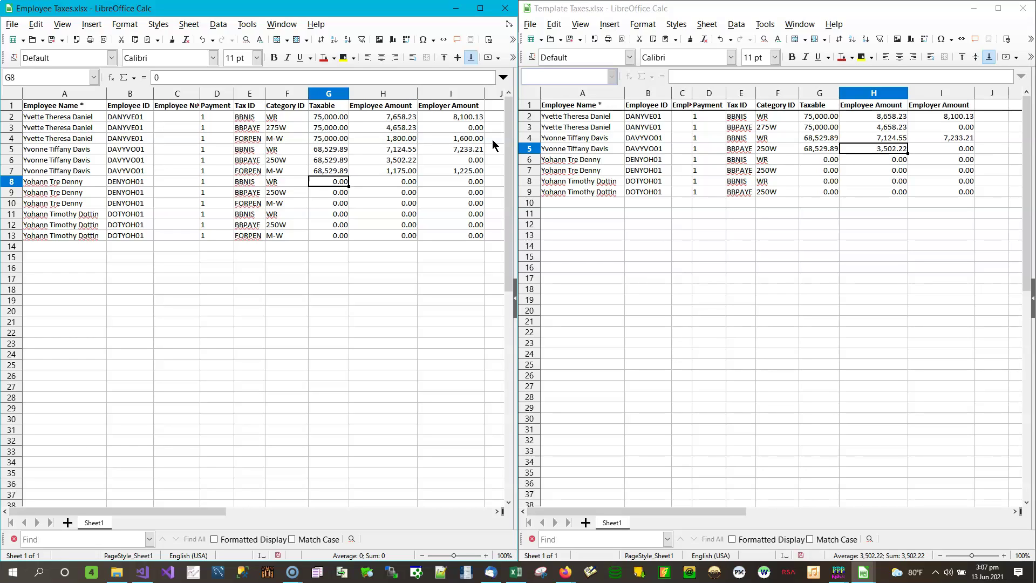
text(70000)
key(Return)
text(70000)
key(Return)
text(70000)
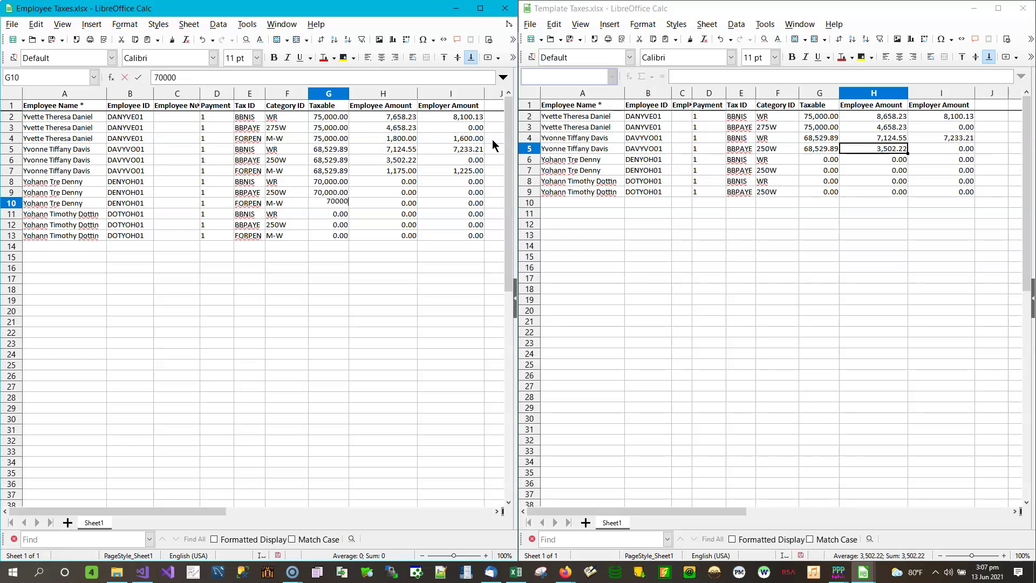
key(Up)
Set the employee amount to 7154 and the employer amount to 7252 for the BBNIS line in row 8
key(Right)
key(Up)
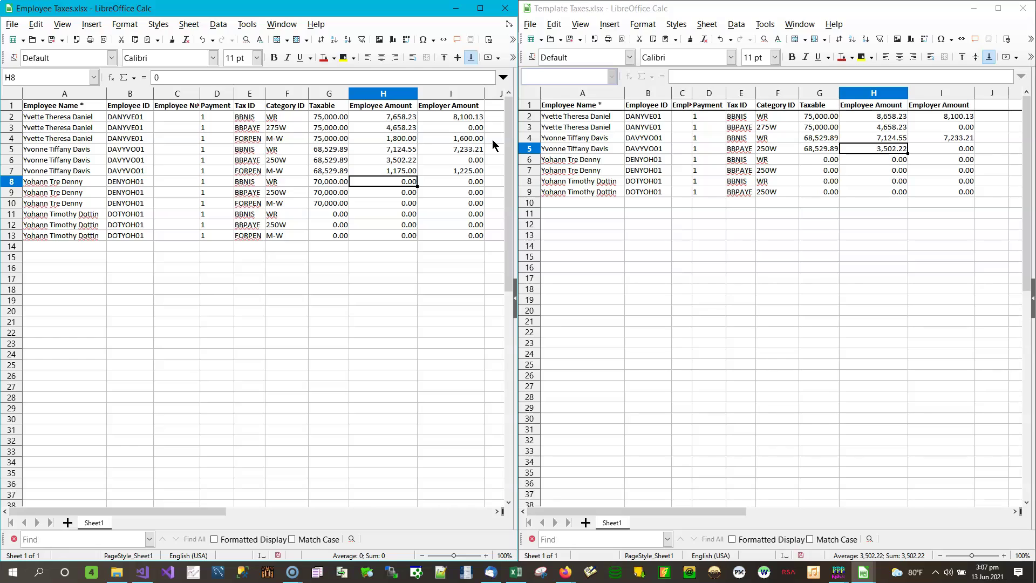
text(7154)
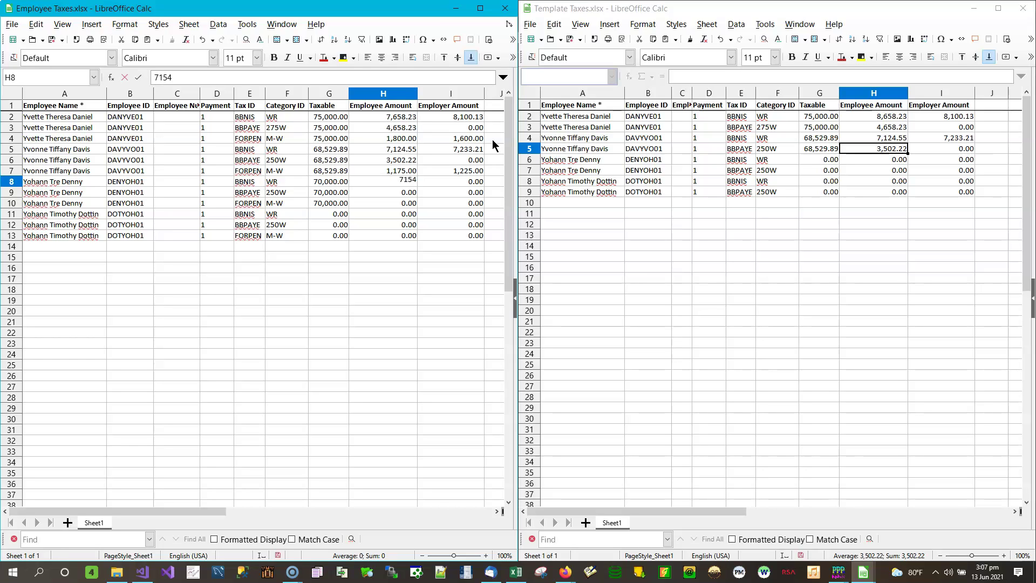
key(Tab)
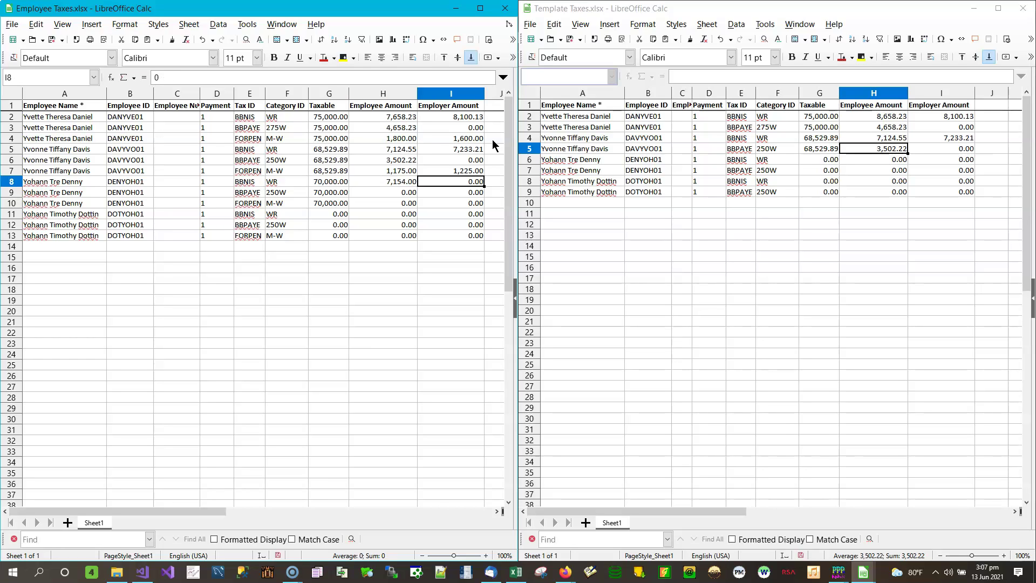
text(72)
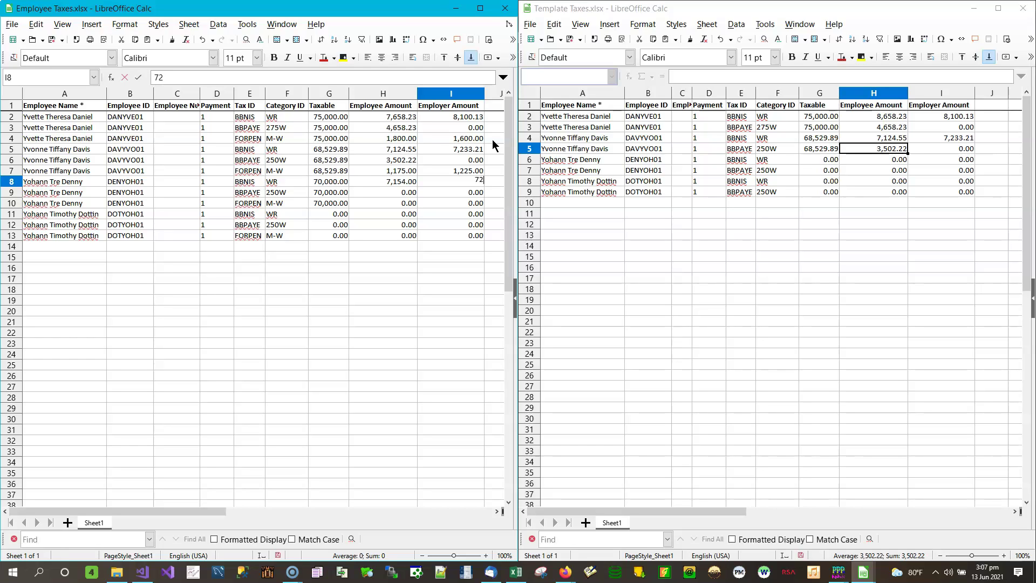
text(52)
key(Return)
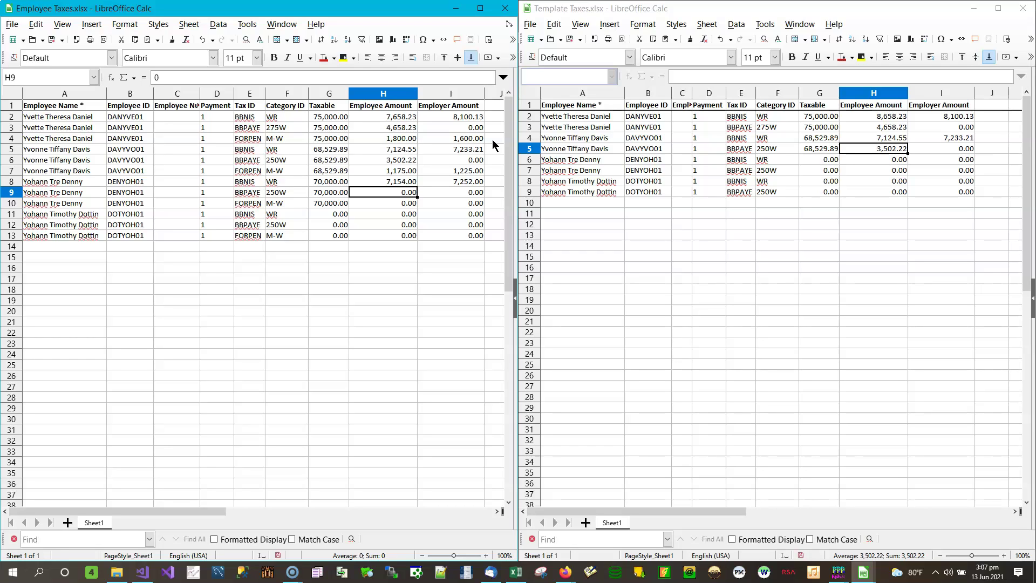
Set the BBPAYE employee amount in H9 to 1125.63, and the FORPEN employee and employer amounts in row 10 to 125 and 520.12
text(1125.63)
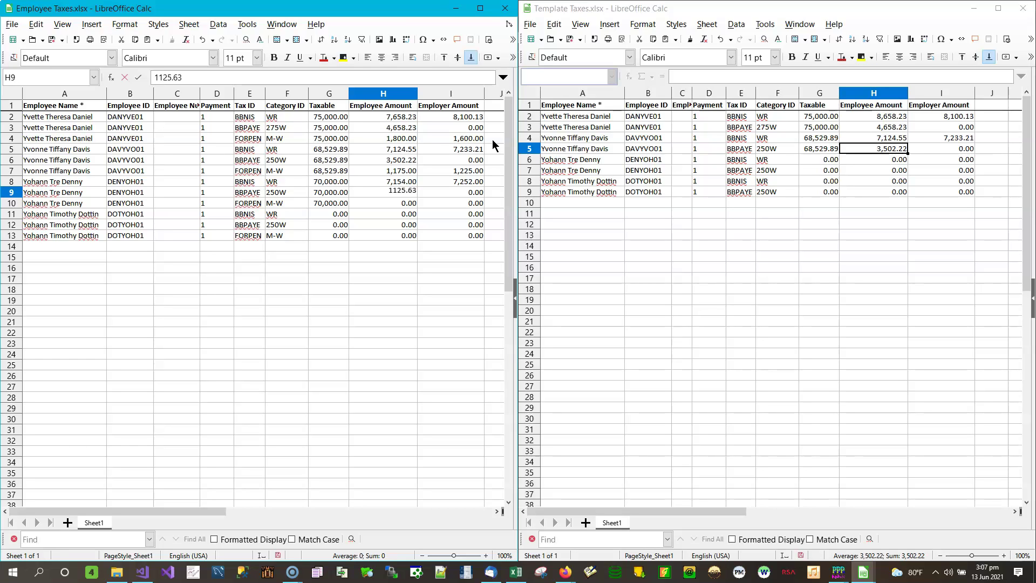
key(Return)
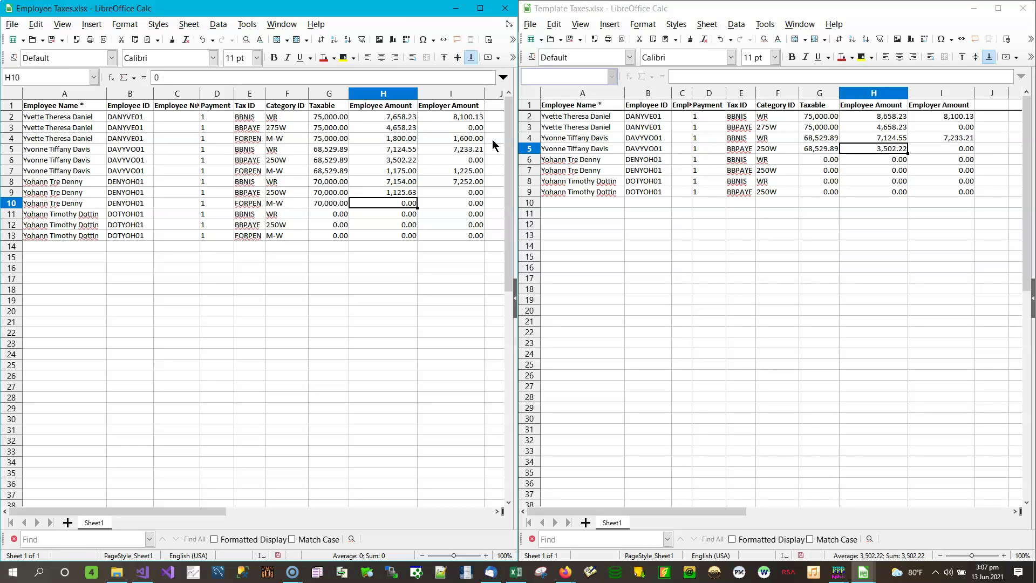
text(125)
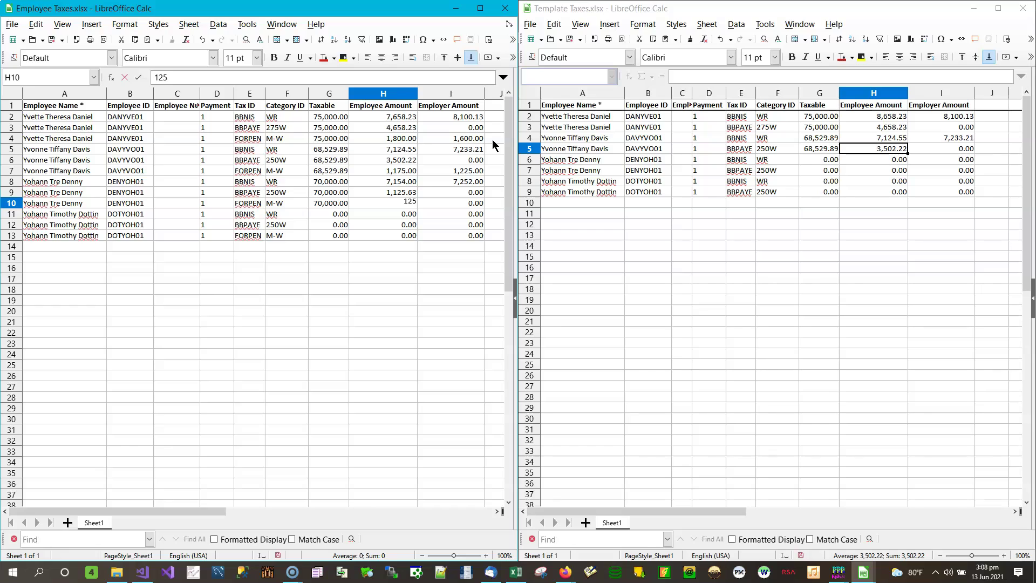
key(Tab)
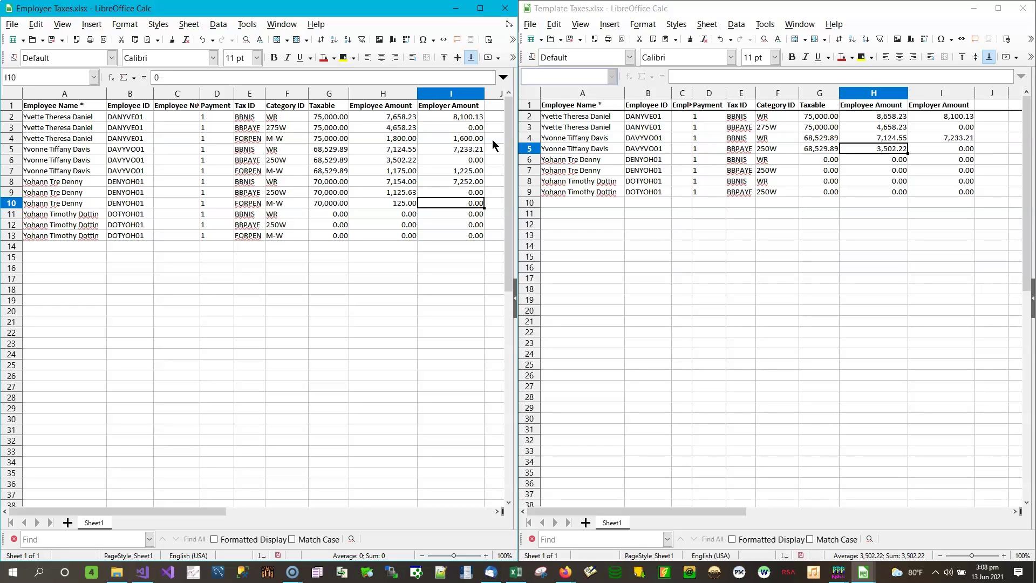
text(520.)
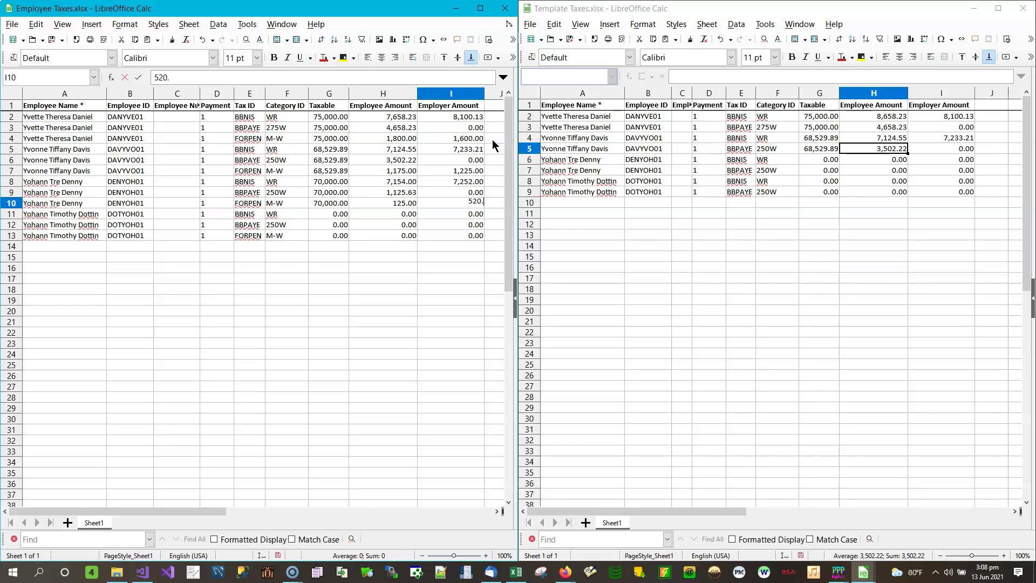
text(12)
key(Return)
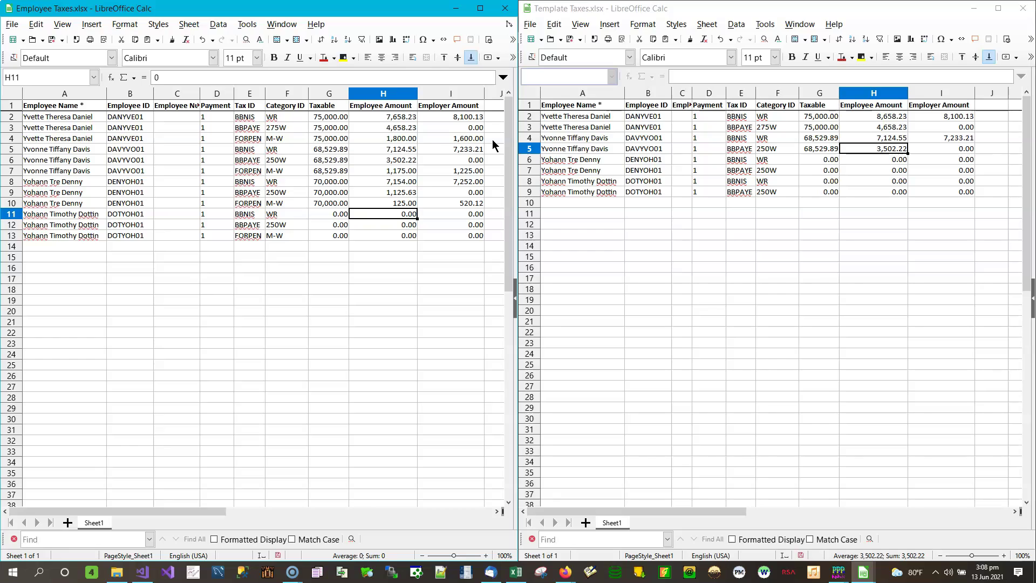
Enter taxable amounts of 80,000 in G11 and 8000 in both G12 and G13
key(Left)
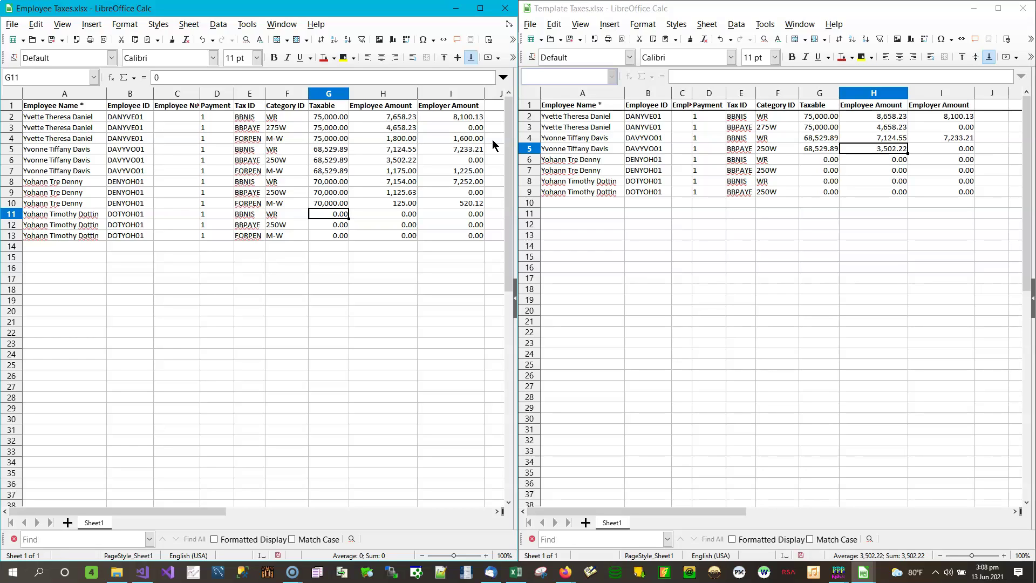
text(80,000)
key(Return)
text(8000)
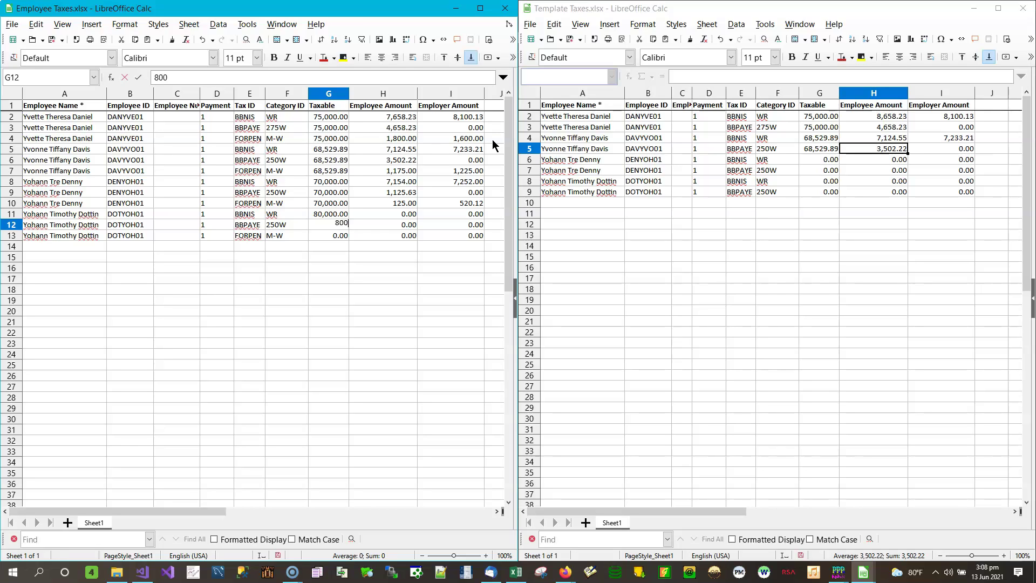
key(Return)
text(8000)
key(Tab)
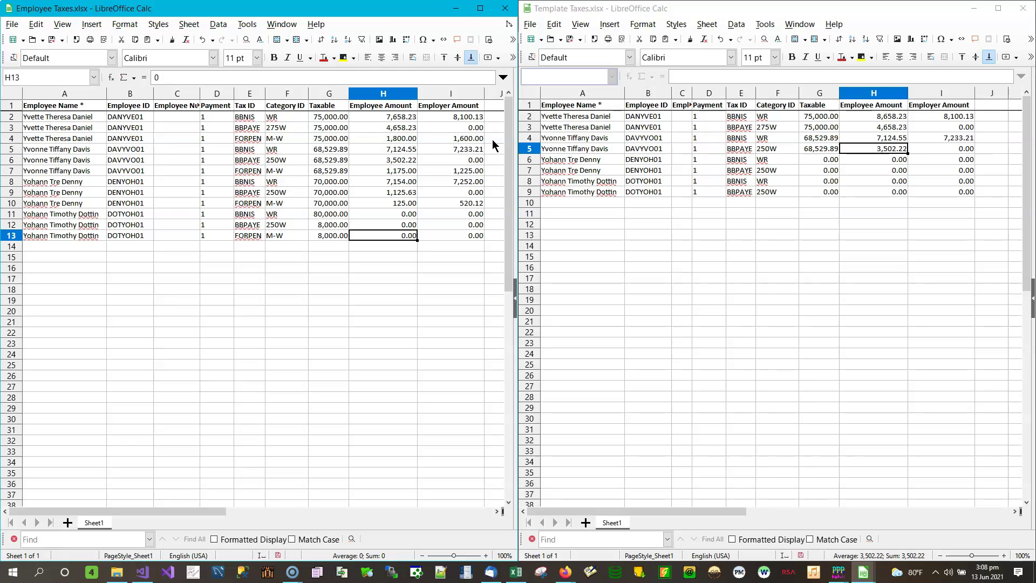
Correct the taxable amounts of the BBPAYE and FORPEN lines in G12 and G13 to 80000
key(Up)
key(Left)
text(800)
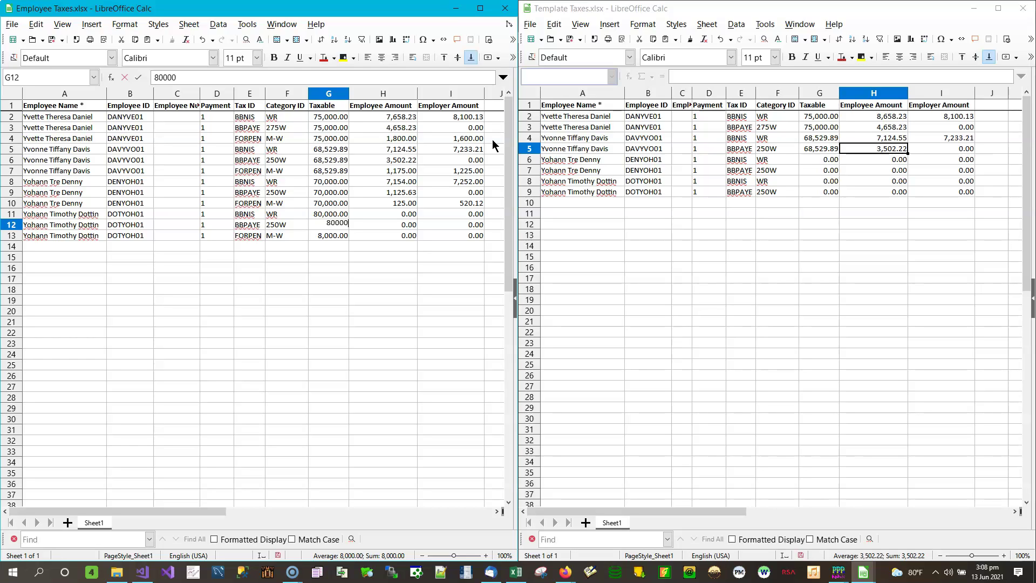
key(Return)
text(80000)
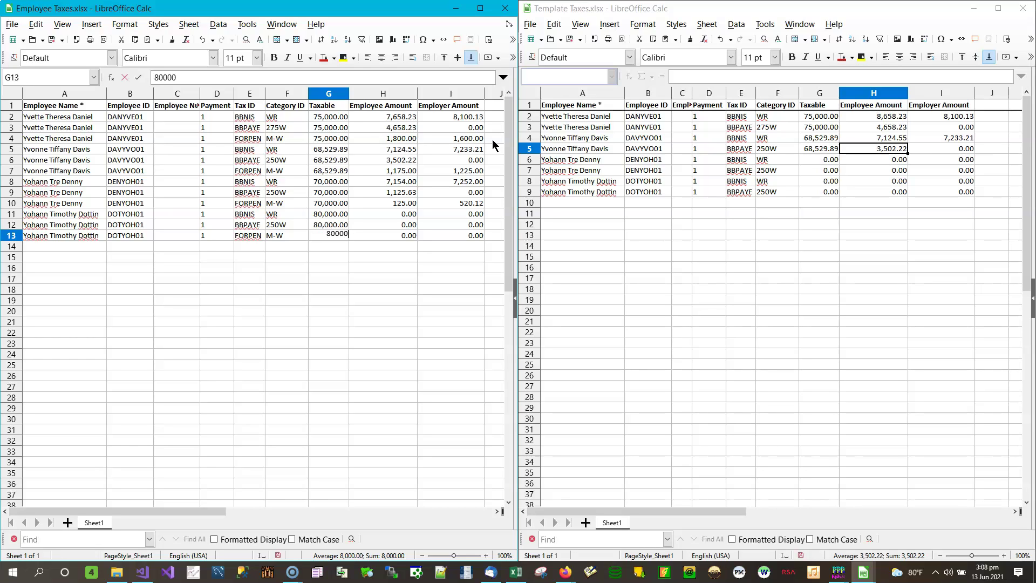
key(Up)
Set the employee amount to 8852.36 and the employer amount to 9003.69 for the BBNIS line in row 11
key(Up)
key(Right)
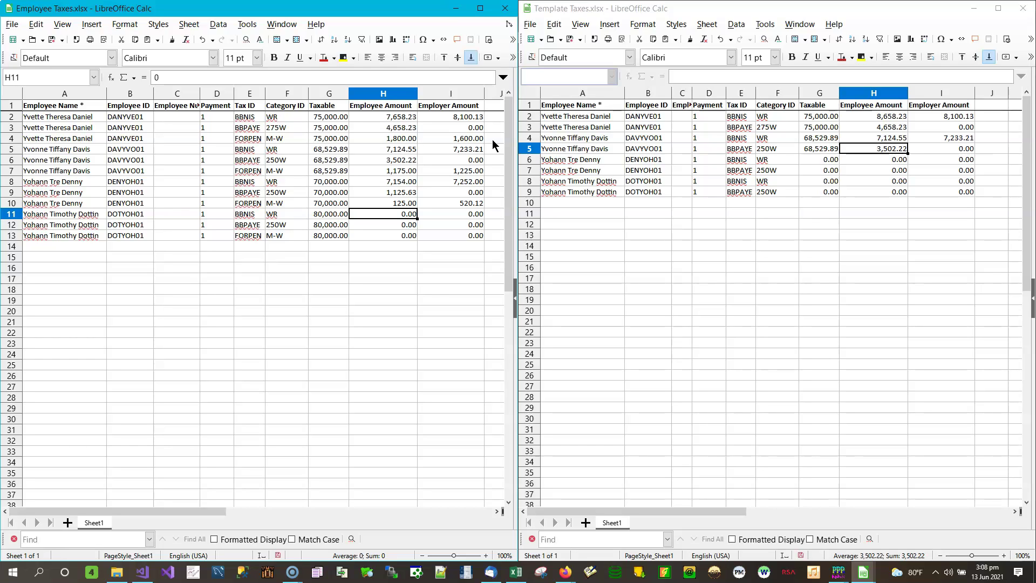
text(8852.36)
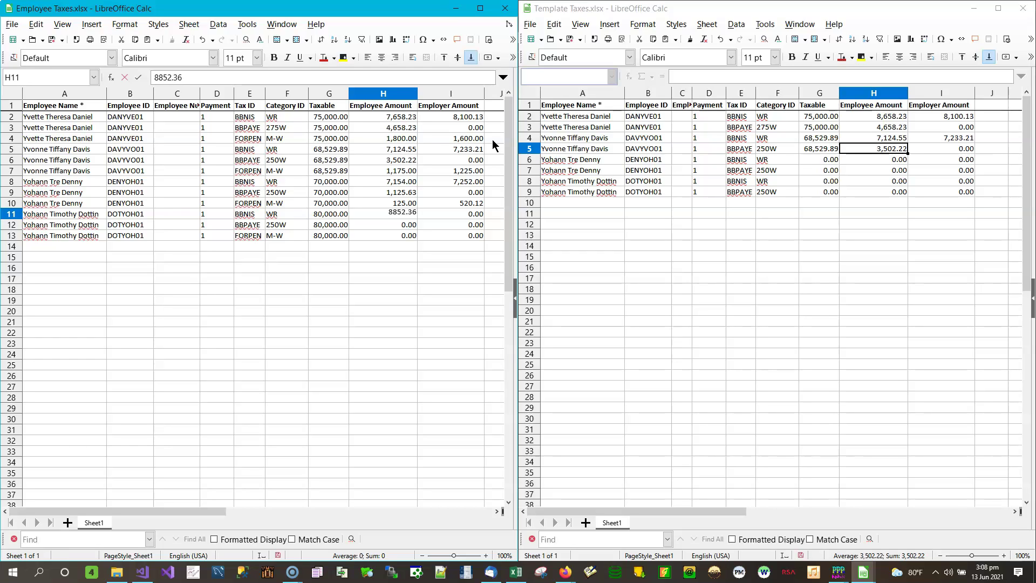
key(Return)
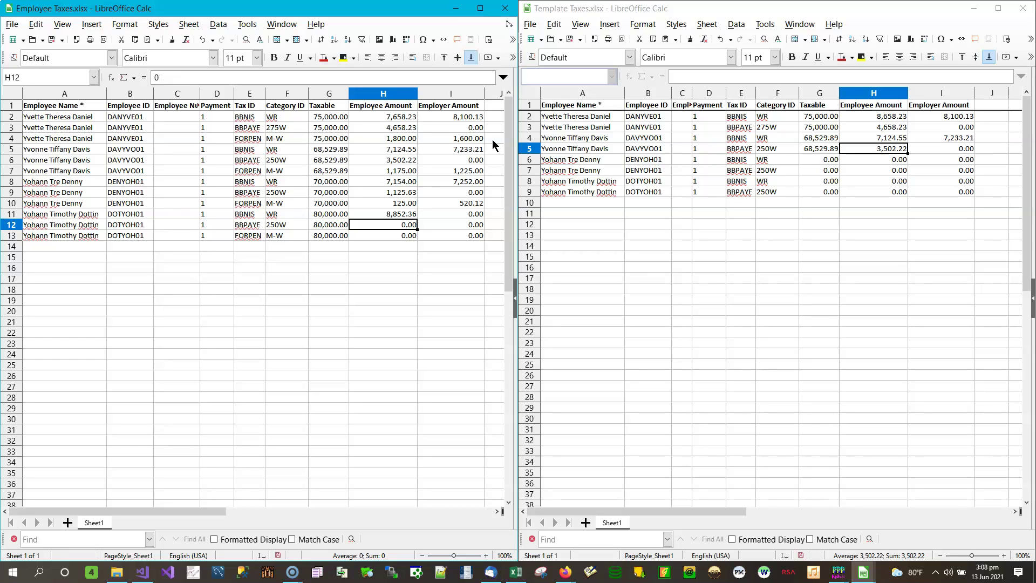
key(Right)
key(Up)
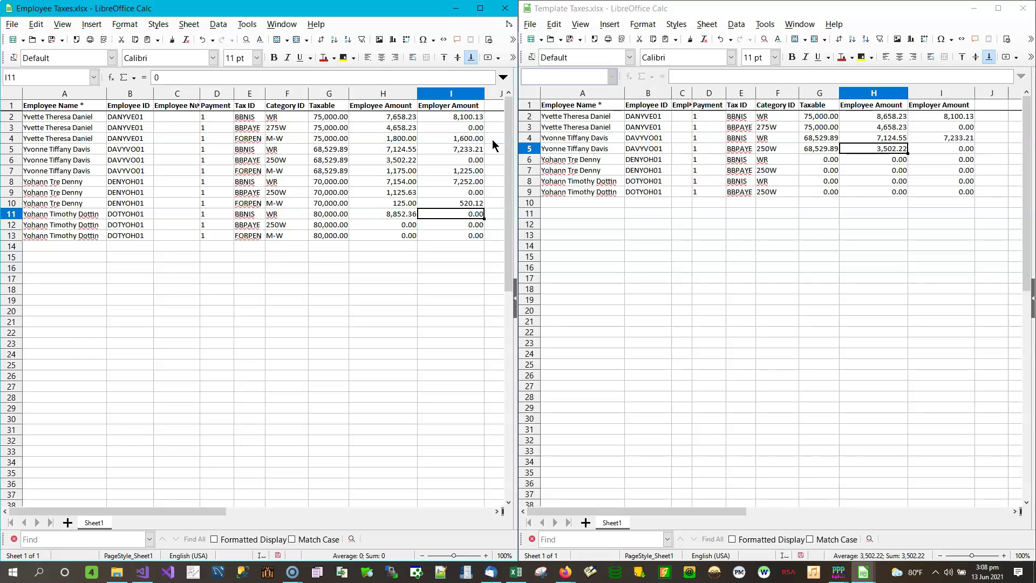
text(900)
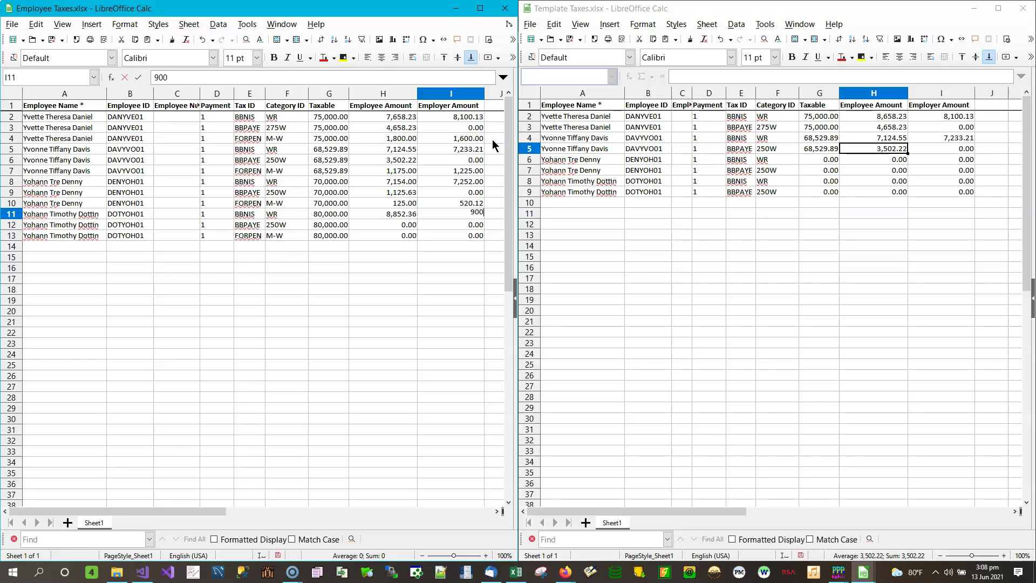
text(3.69)
key(Return)
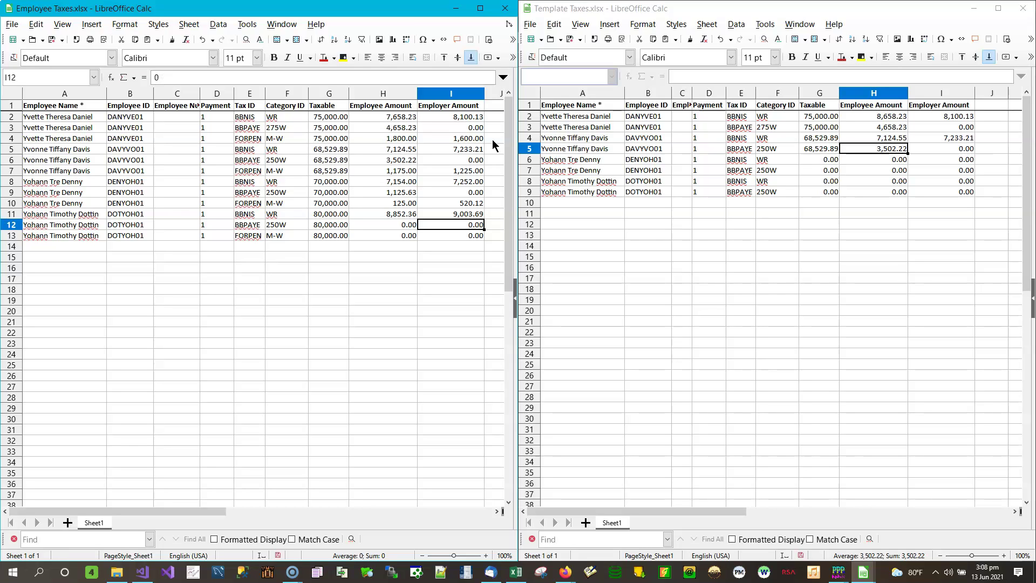
Set the BBPAYE employee amount in H12 to 9595, and the FORPEN employee and employer amounts in row 13 to 1,000.52 and 100.52
key(Left)
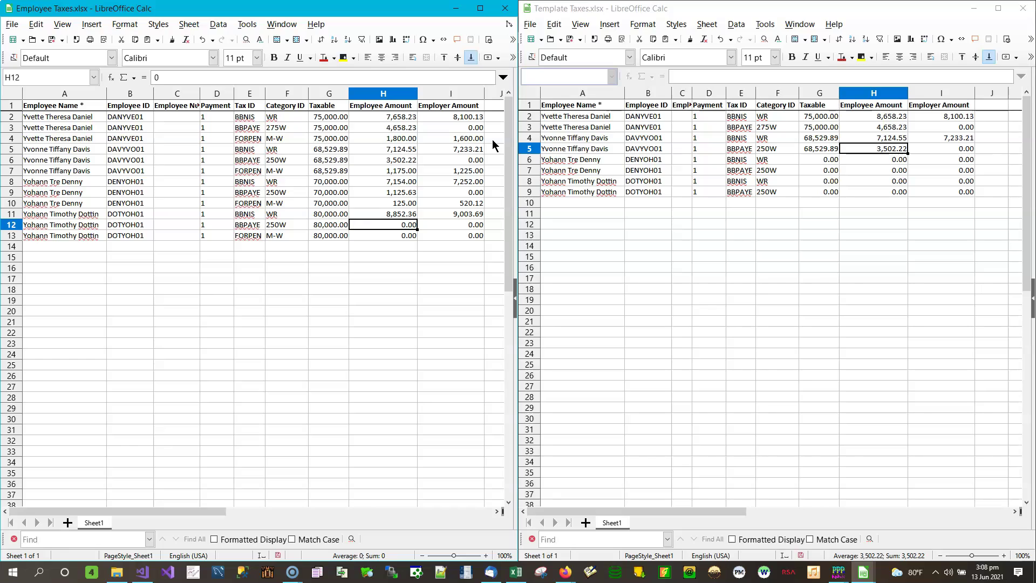
text(9,5)
text(9595)
key(Return)
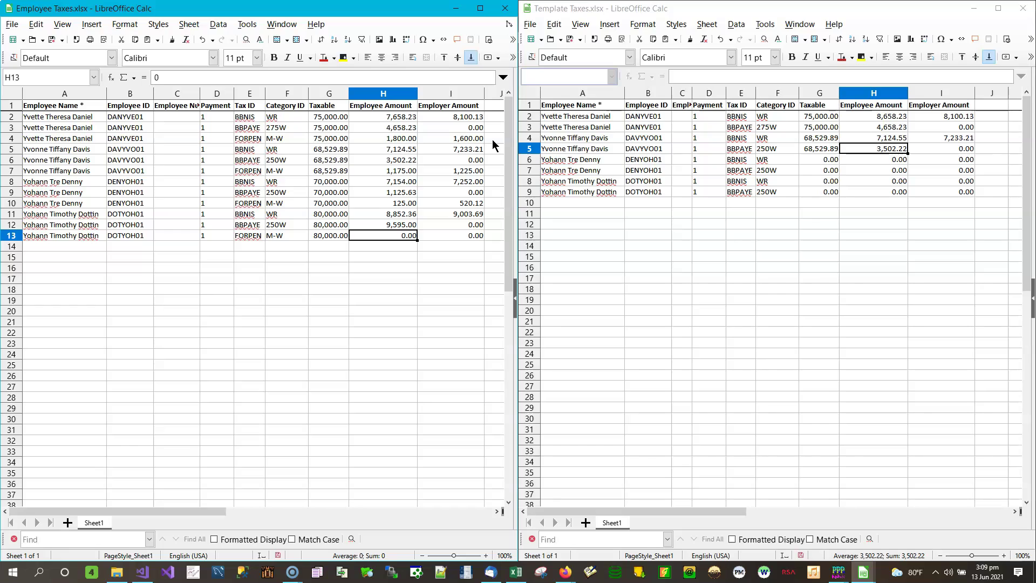
text(1)
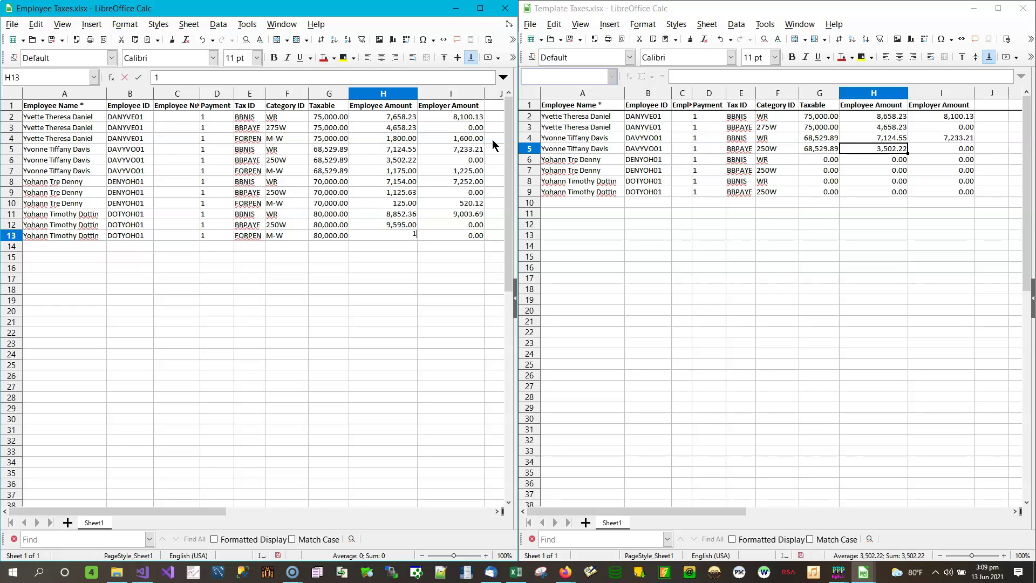
text(,000.52)
key(Tab)
text(100.52)
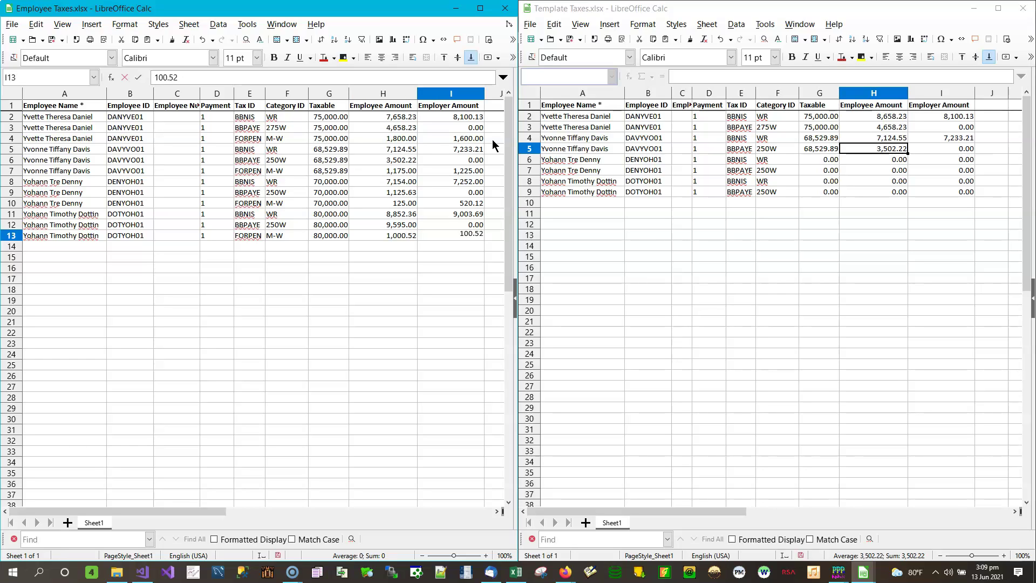
Correct the FORPEN employer amount in I13 to 1000.52 and save the Employee Taxes workbook in Excel 2007–365 format
key(Left)
key(Left)
key(Right)
key(Right)
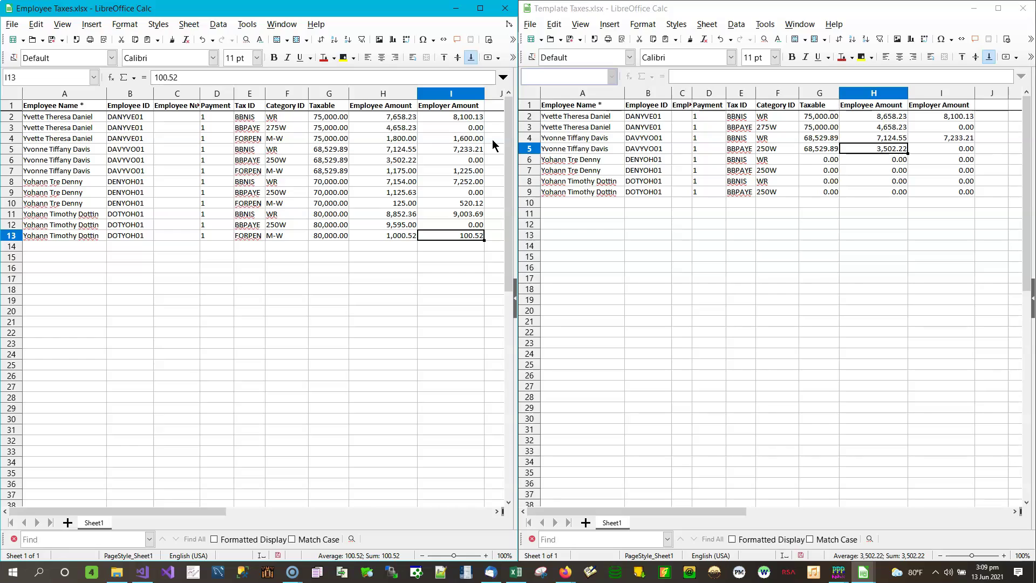
text(100.52)
key(Return)
key(Up)
text(1000.52)
key(Return)
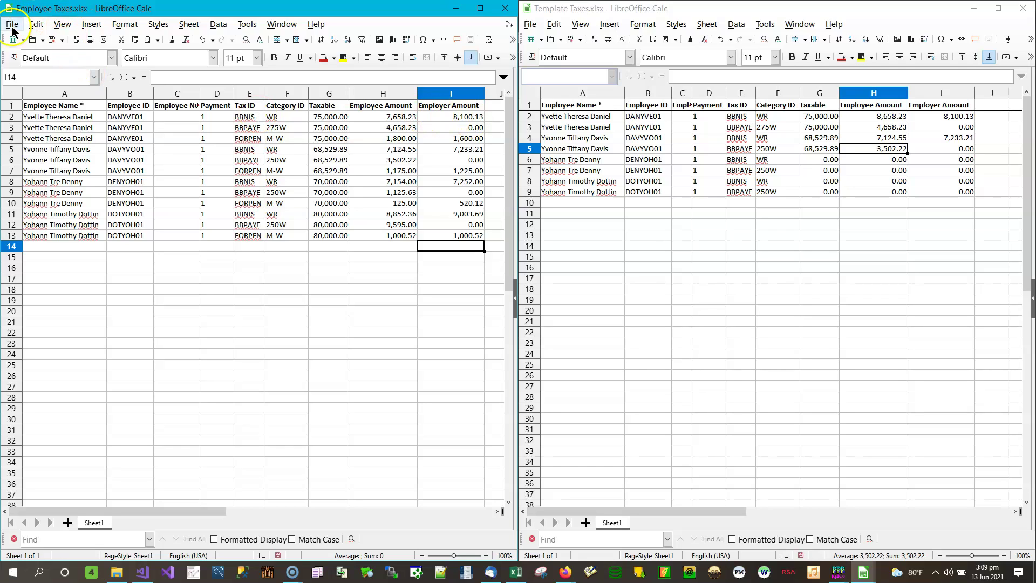
click(52, 39)
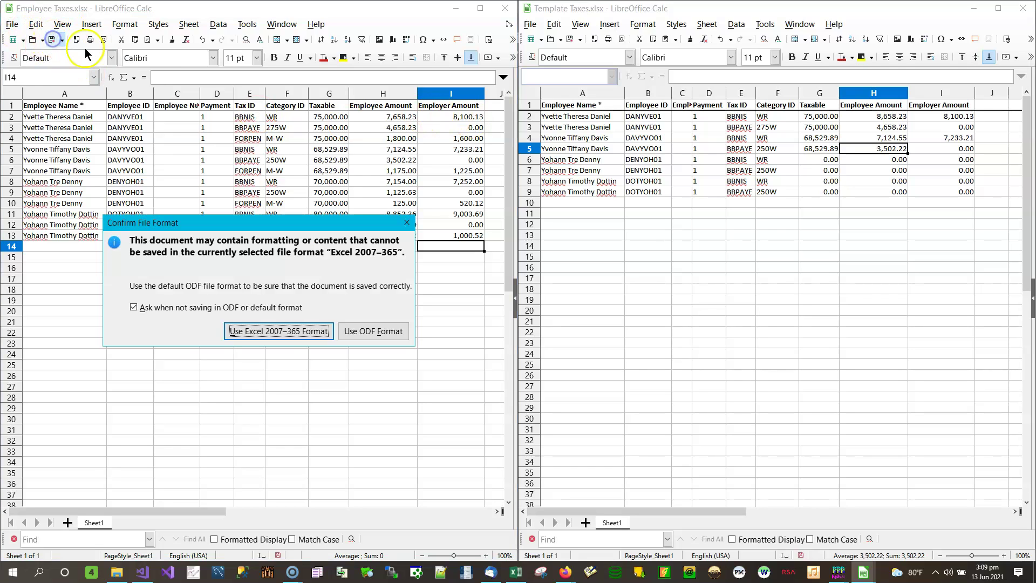
click(274, 331)
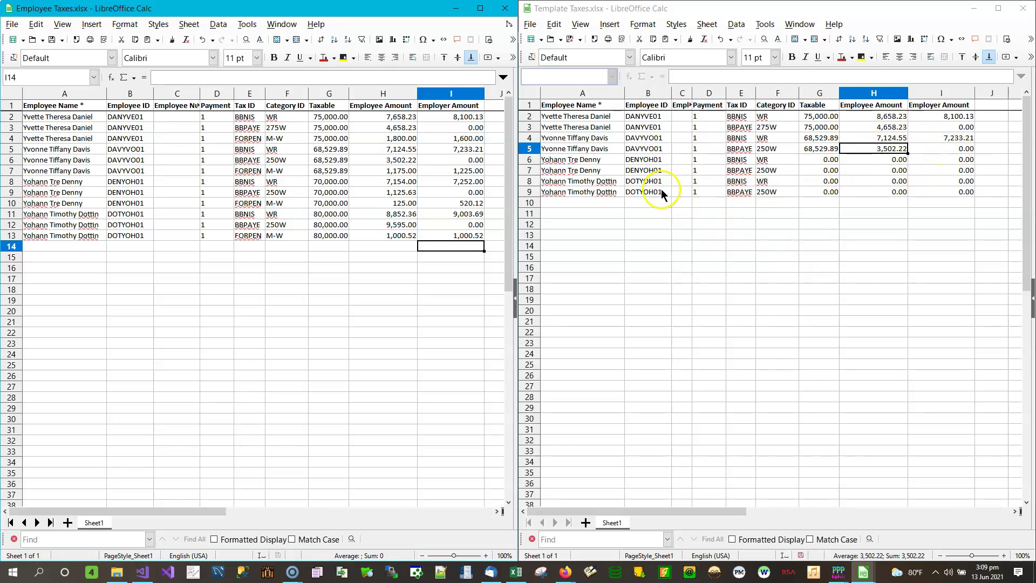
Switch to the Template Taxes workbook and set the taxable amounts in G6 and G7 to 70000
click(847, 159)
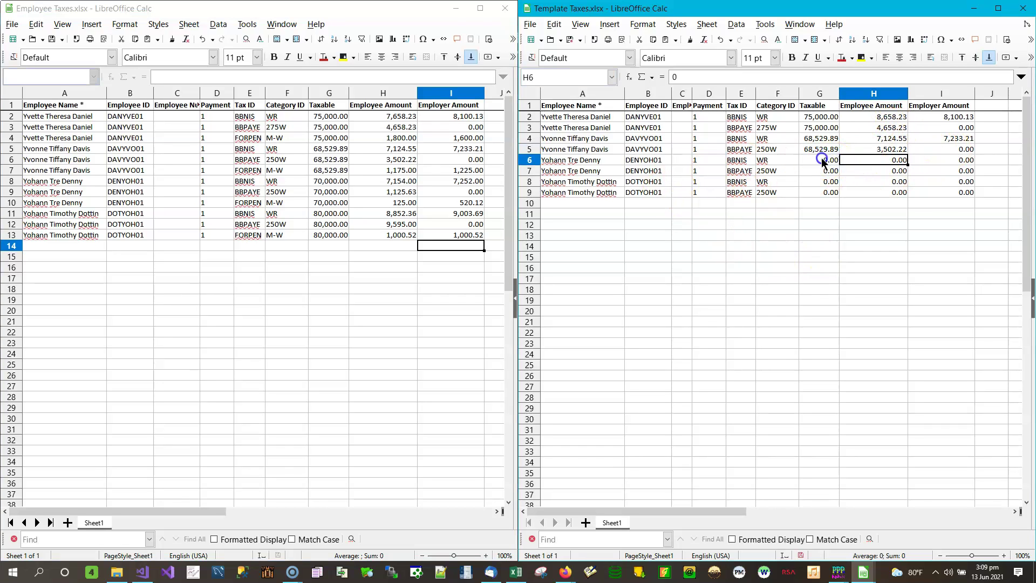
click(822, 161)
text(68529.89)
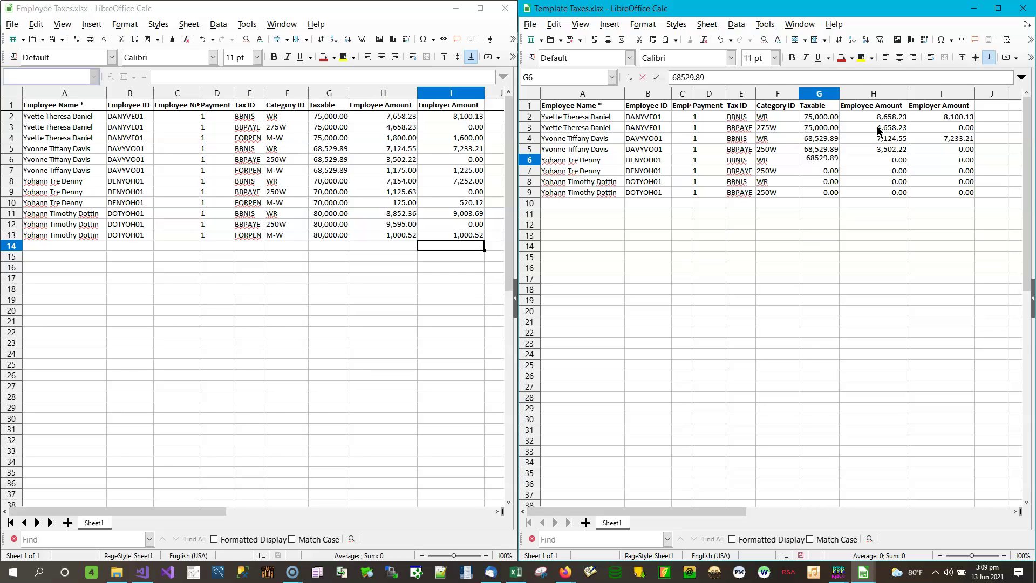
key(Return)
key(Up)
text(7000)
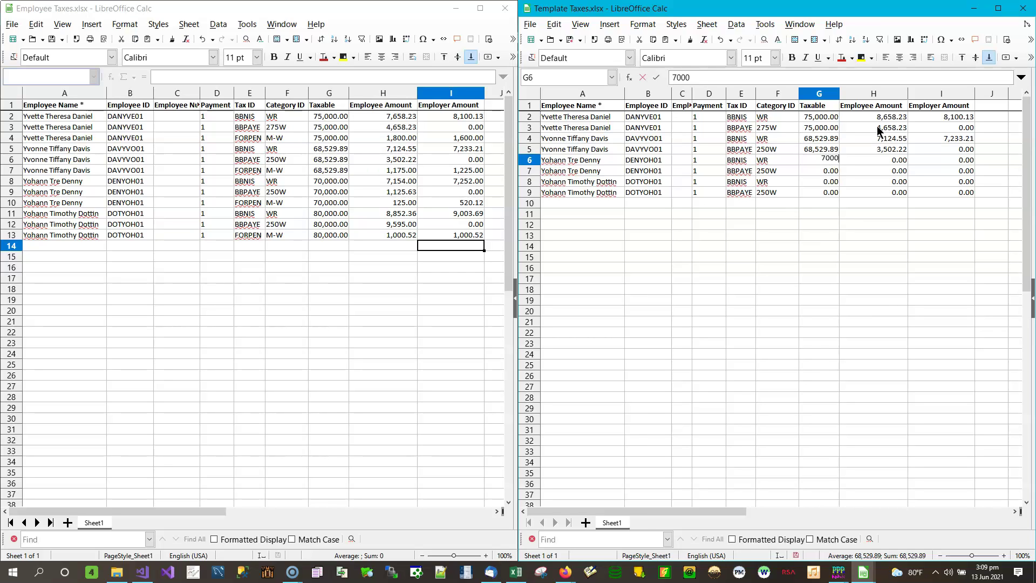
text(0)
key(Return)
text(70000)
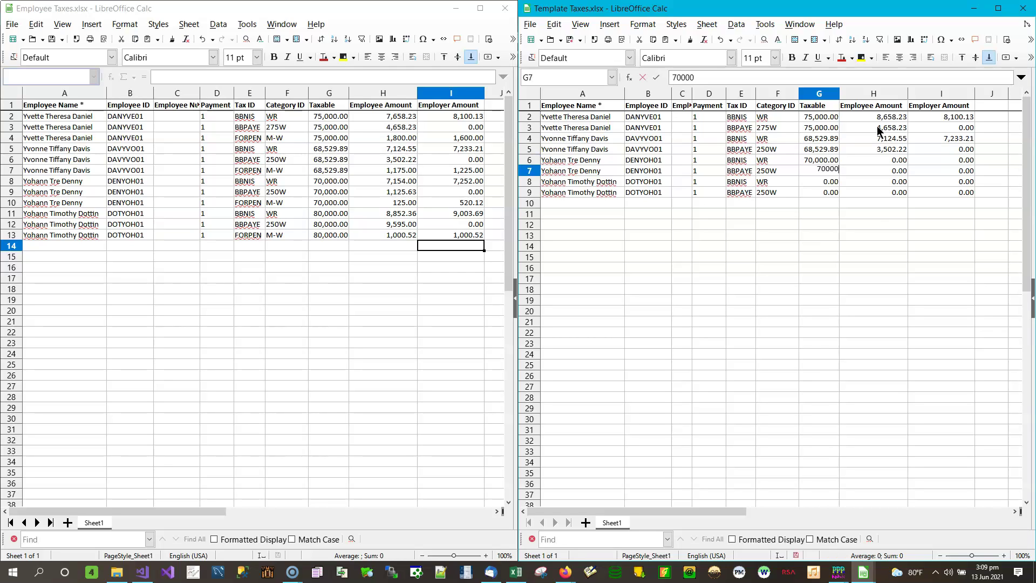
key(Return)
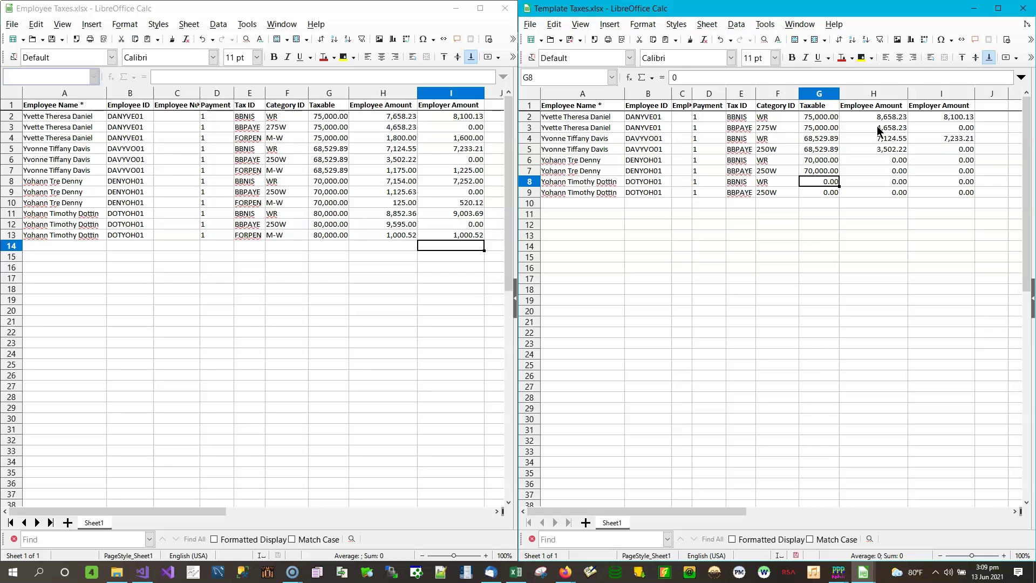
Set the taxable amounts of the BBNIS and BBPAYE lines in G8 and G9 to 80000
text(8000)
key(Return)
text(80,000)
key(Tab)
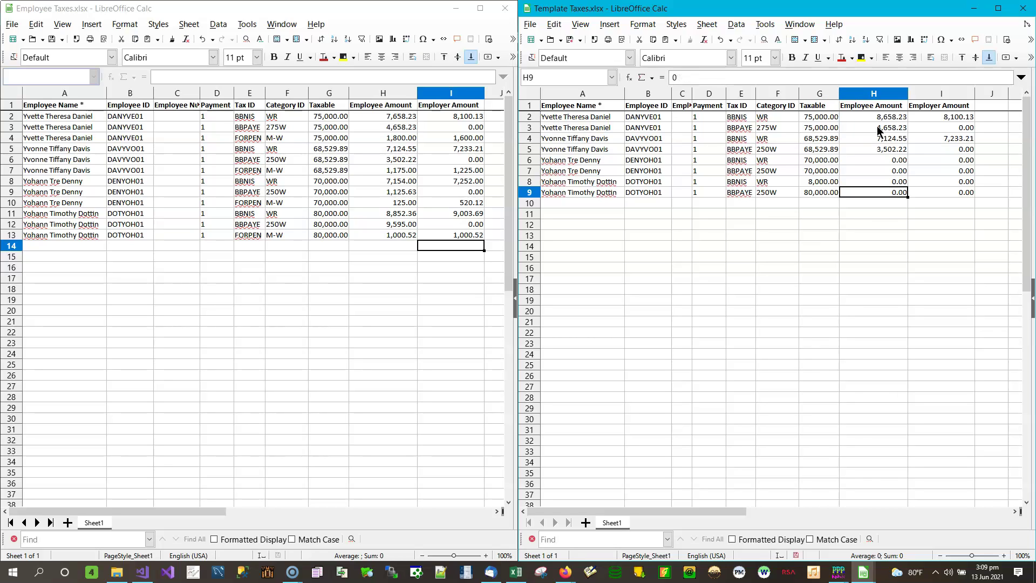
key(Up)
key(Left)
text(8)
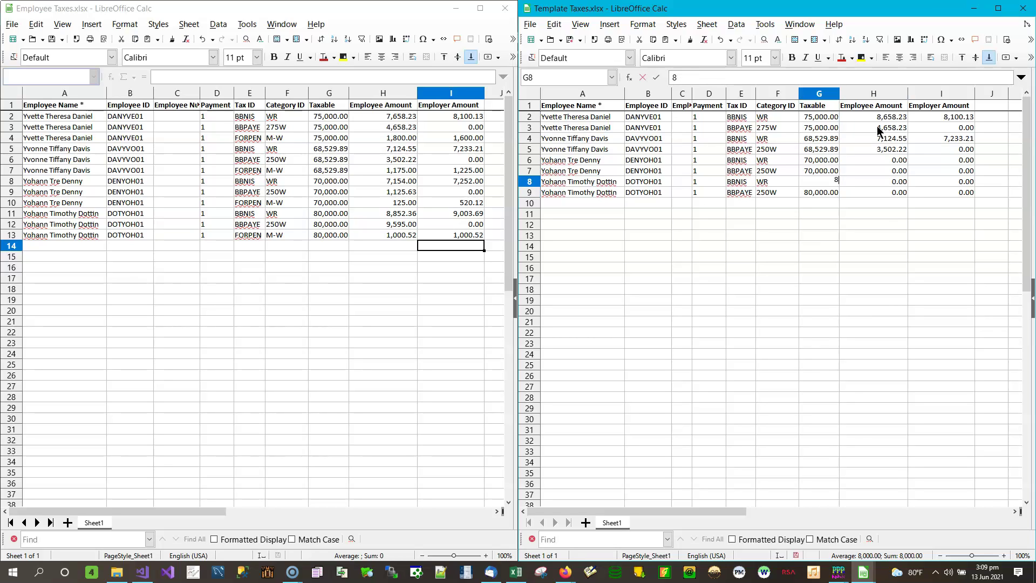
text(0000)
key(Tab)
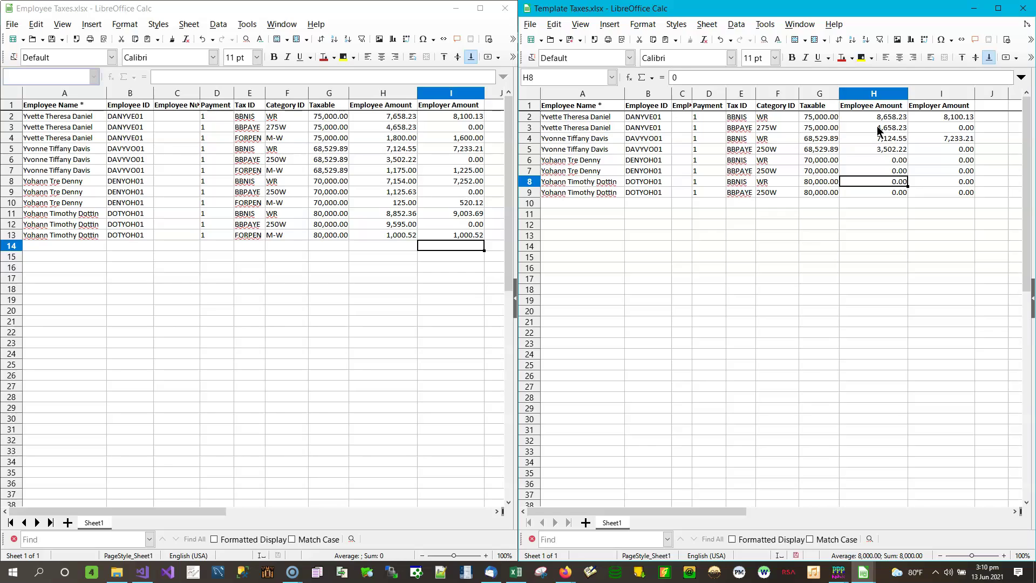
Set the BBNIS employee amount in H6 to 7,154 and its employer amount in I6 to 7252, as in row 8 of Employee Taxes
key(Up)
key(Up)
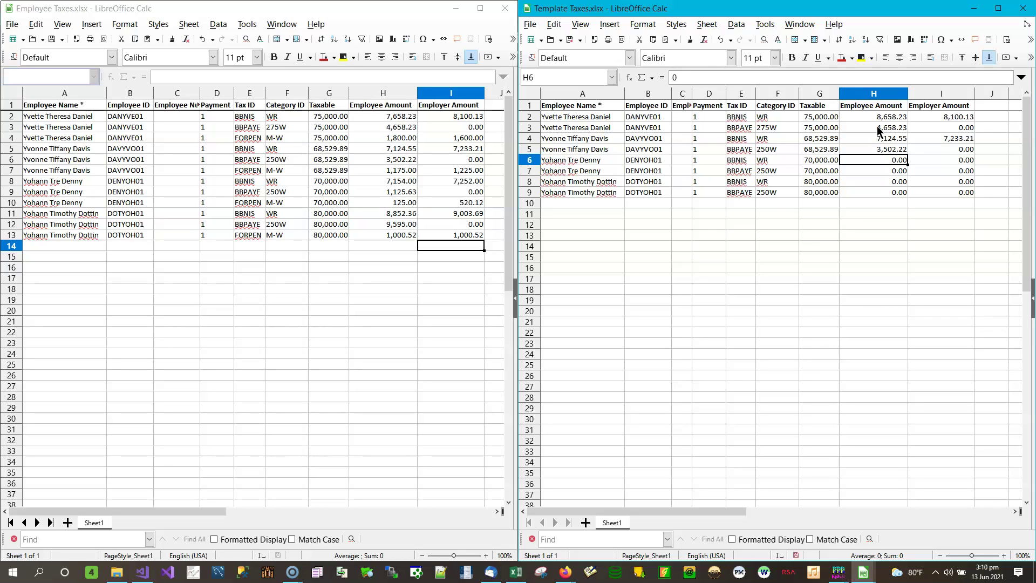
click(324, 182)
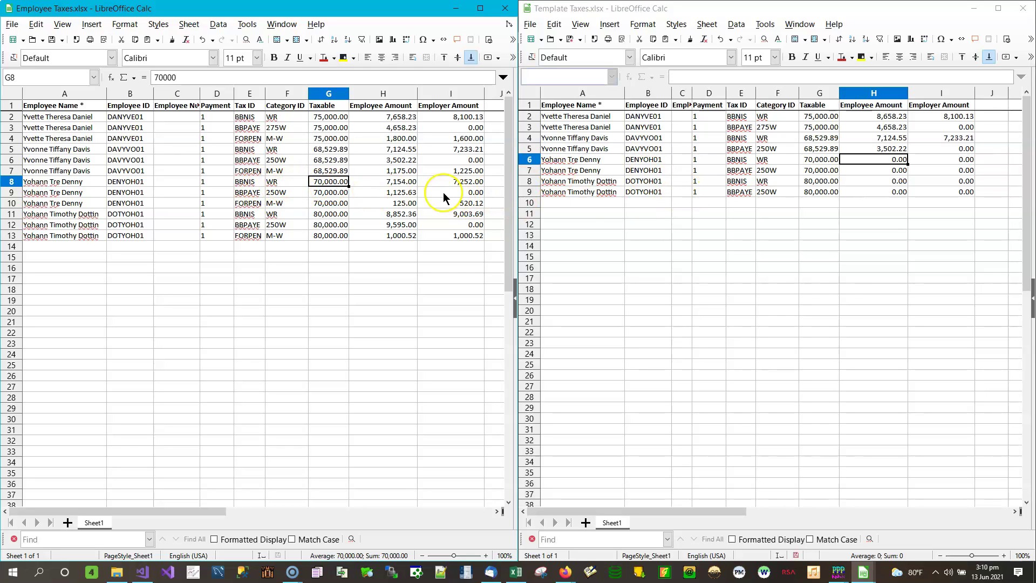
click(400, 182)
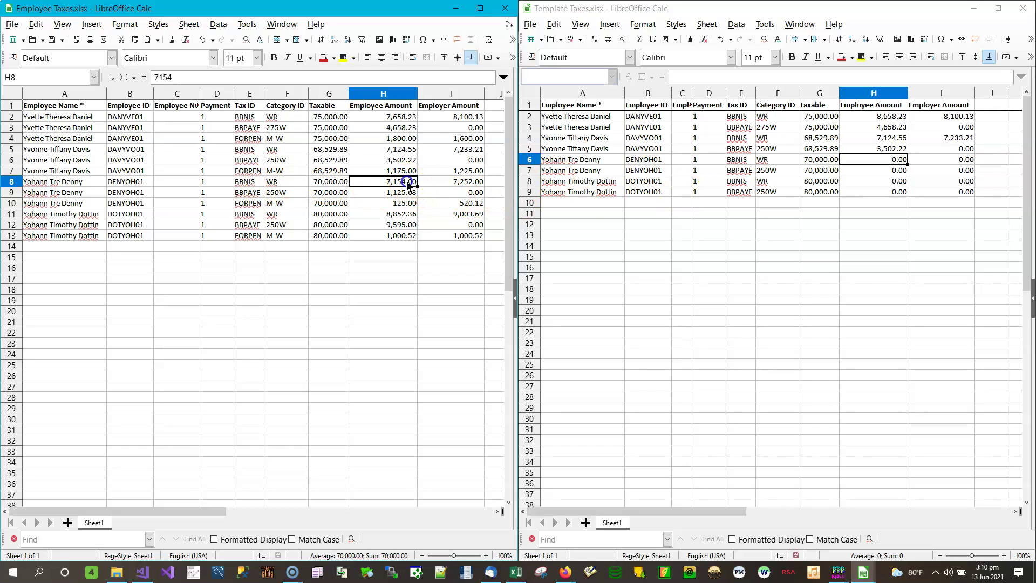
click(891, 160)
text(7)
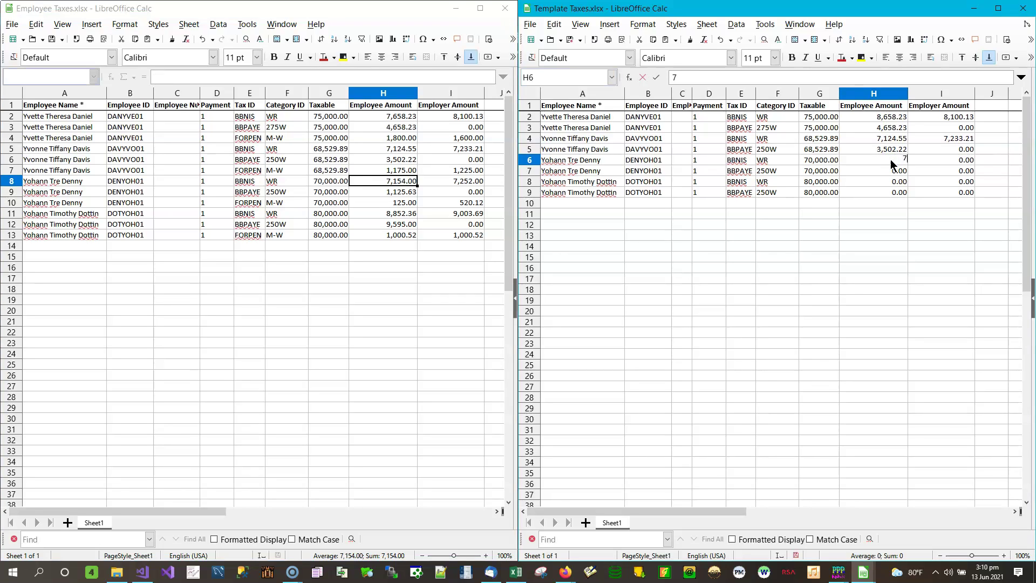
text(,154)
key(Tab)
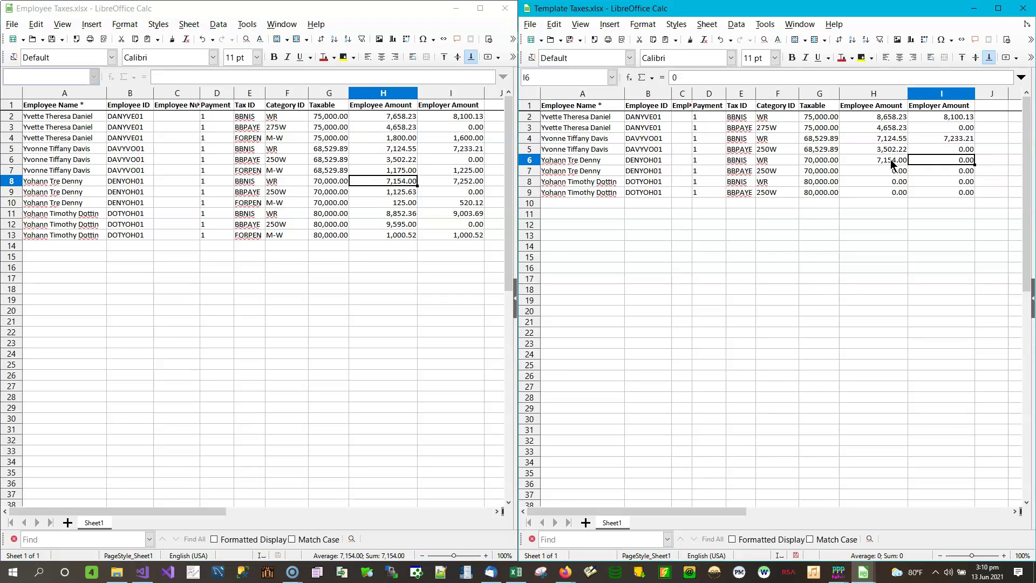
text(7252)
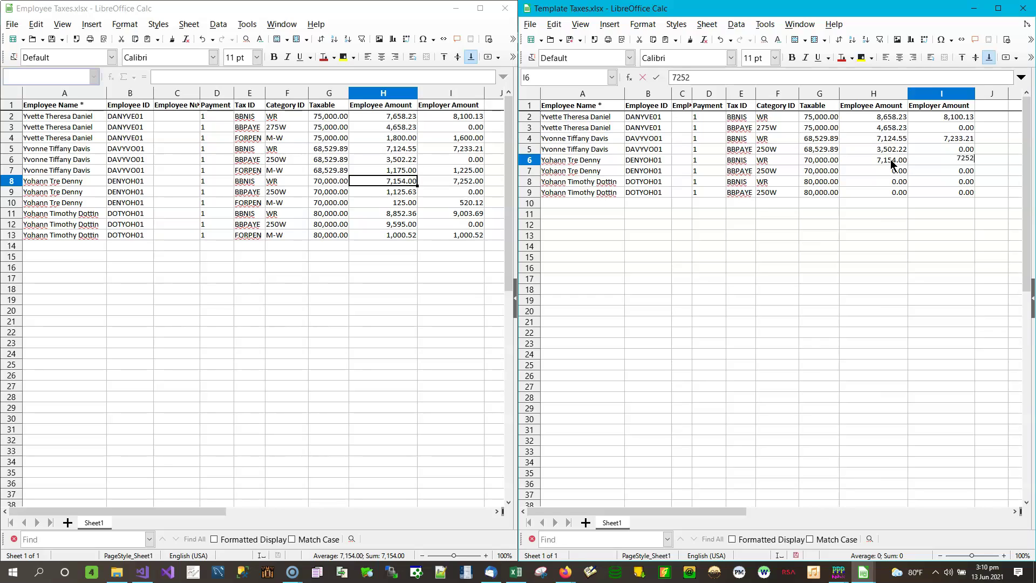
key(Return)
Set the employee amount in H7 to 1125.63, and the employee and employer amounts in row 8 to 8,852.36 and 9,003.69
key(Left)
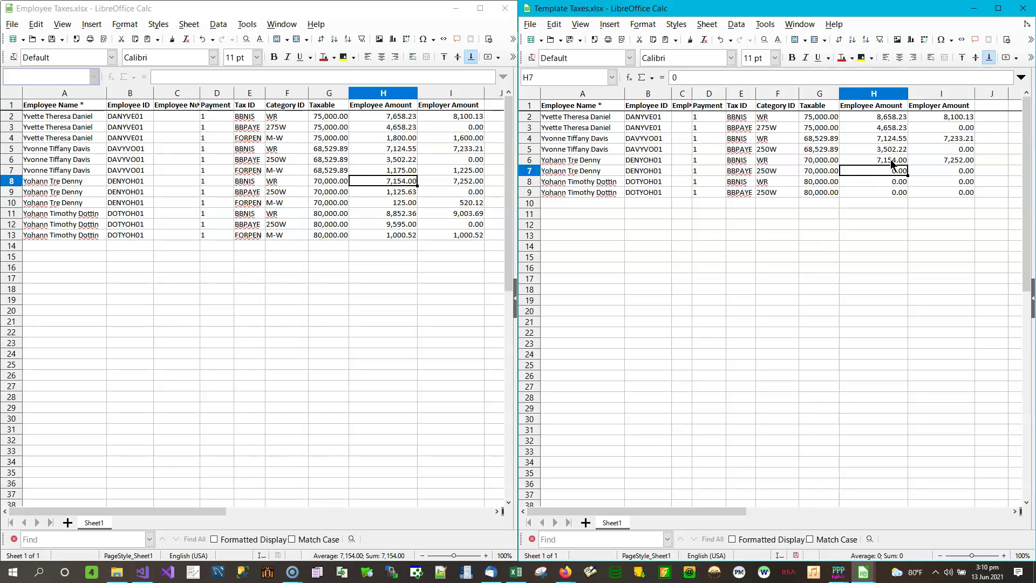
text(1125.63)
key(Return)
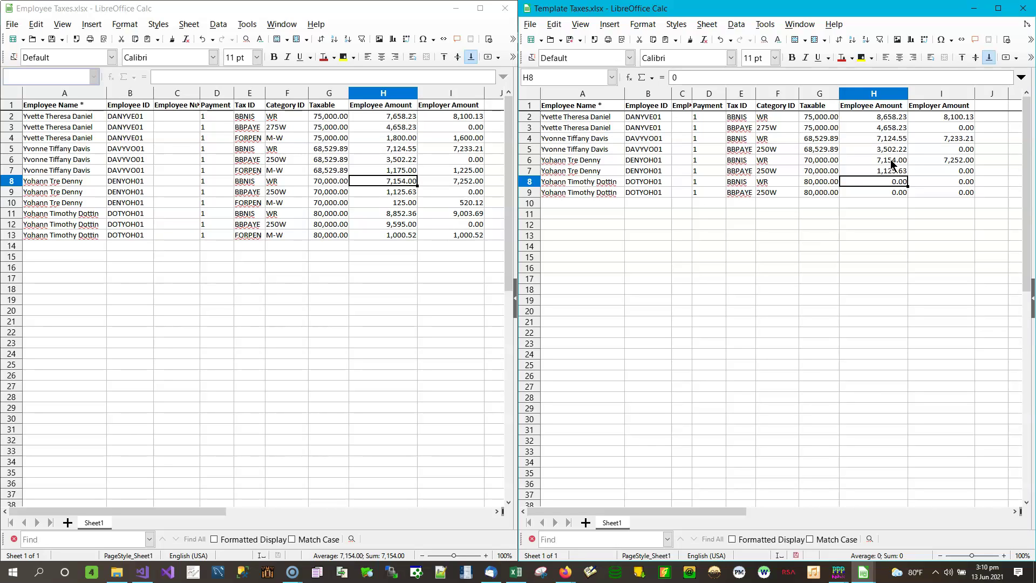
text(885)
key(Tab)
text(9,003.69)
key(Return)
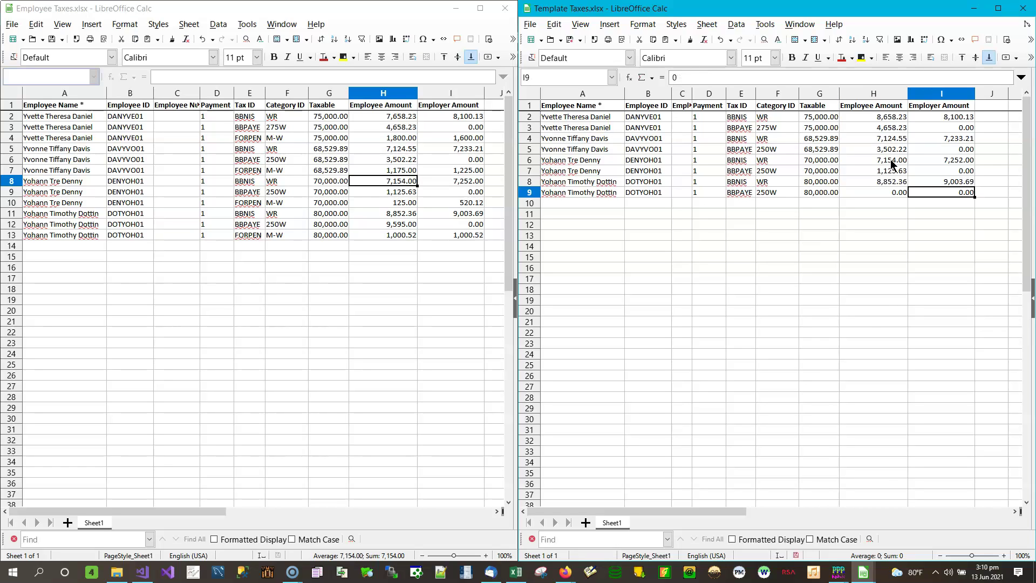
Set the BBPAYE employee amount in H9 to 9595 and save the Template Taxes workbook in its Excel format
key(Left)
text(9595)
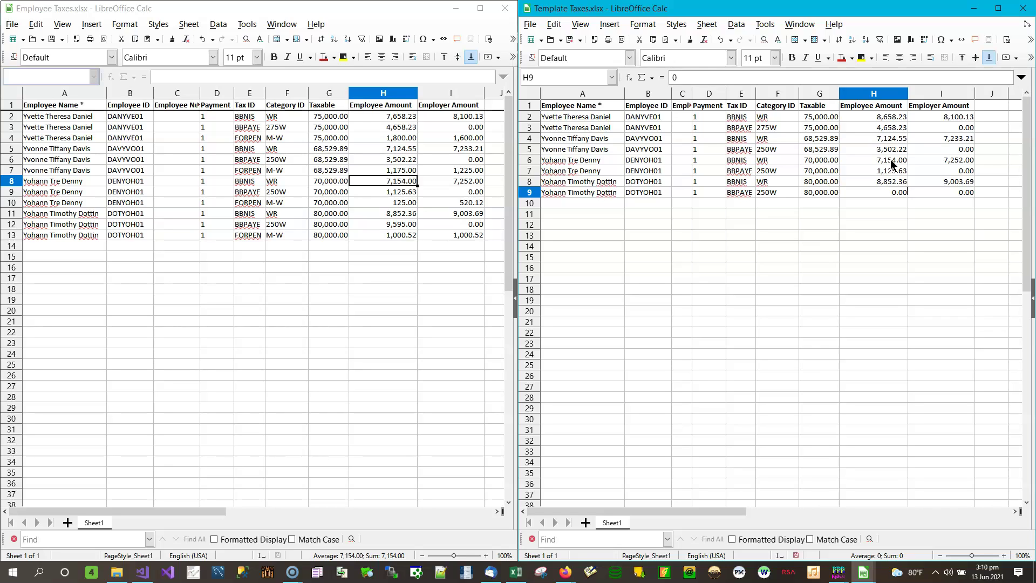
key(Return)
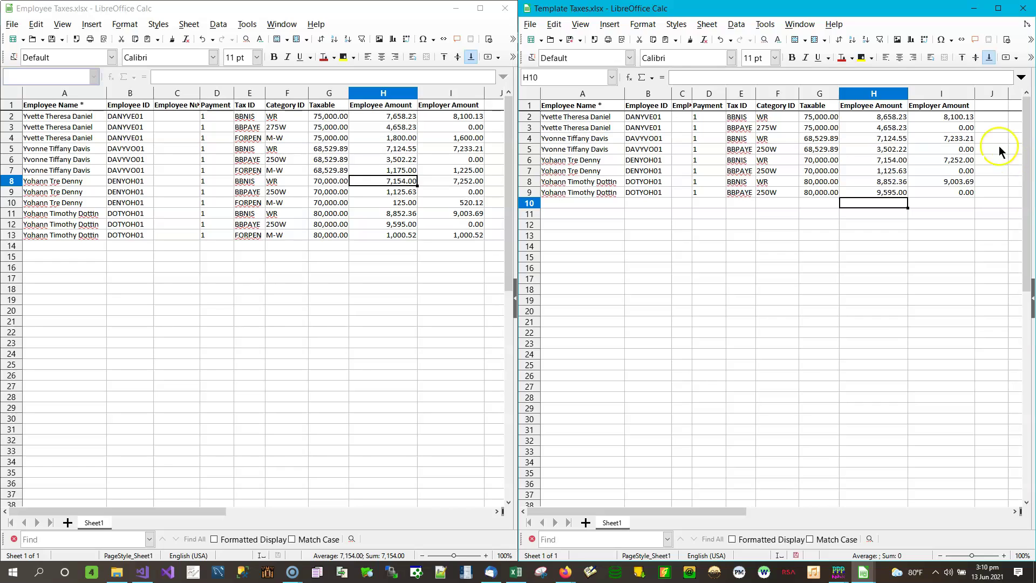
click(568, 41)
click(815, 330)
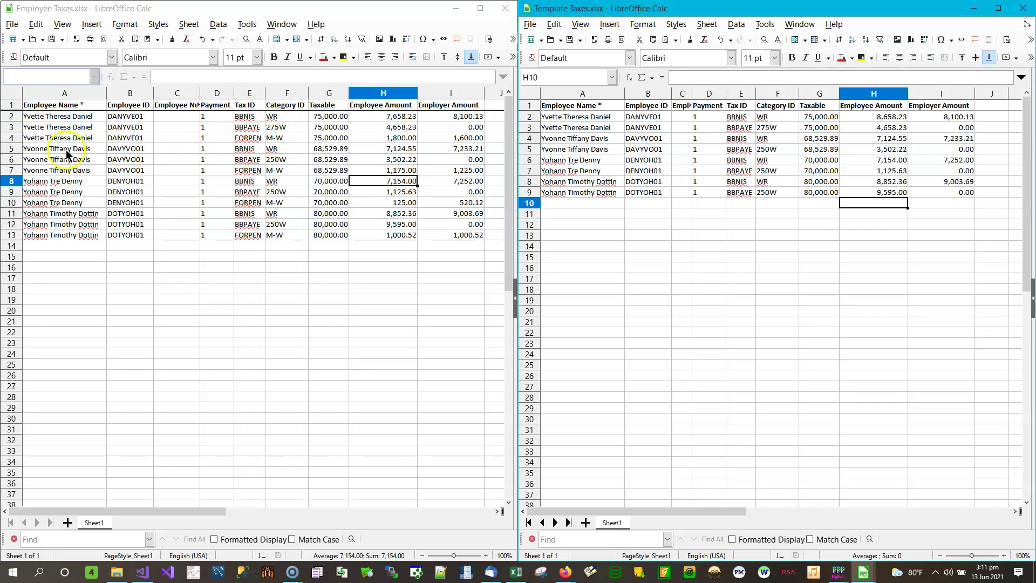
Copy the FORPEN line A4:I4 from Employee Taxes and paste it into row 10 of Template Taxes
click(47, 140)
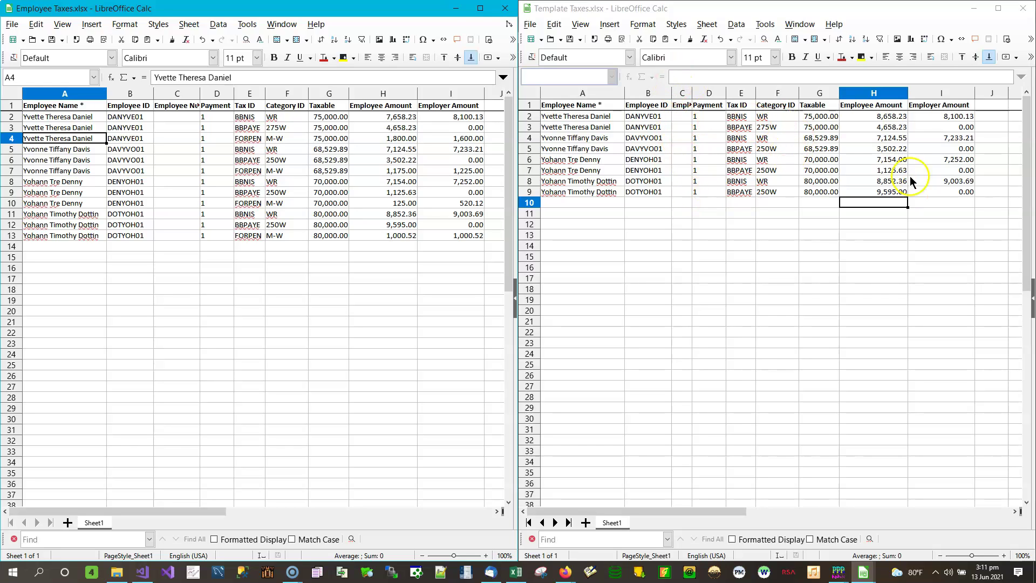
click(863, 160)
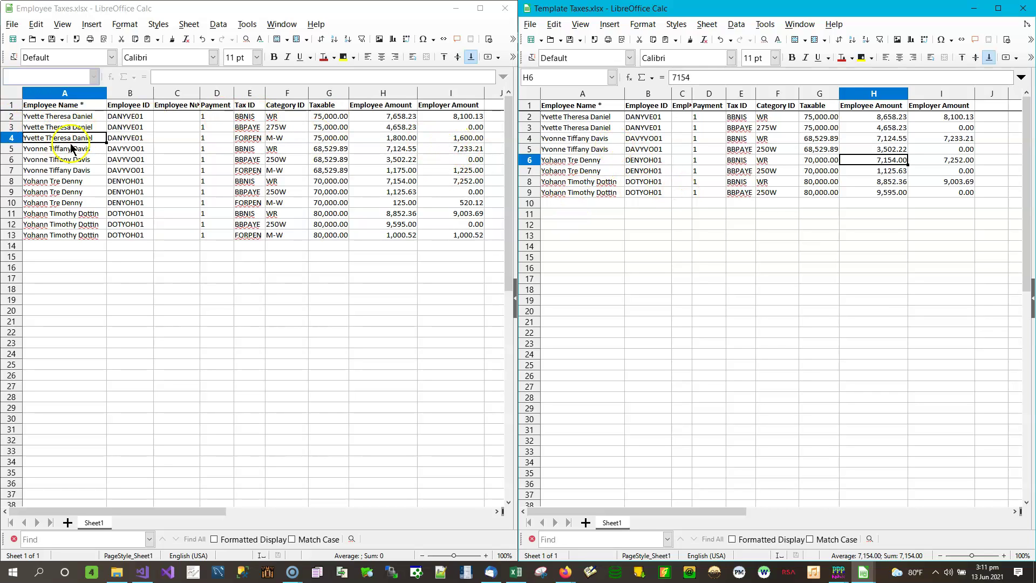
click(597, 203)
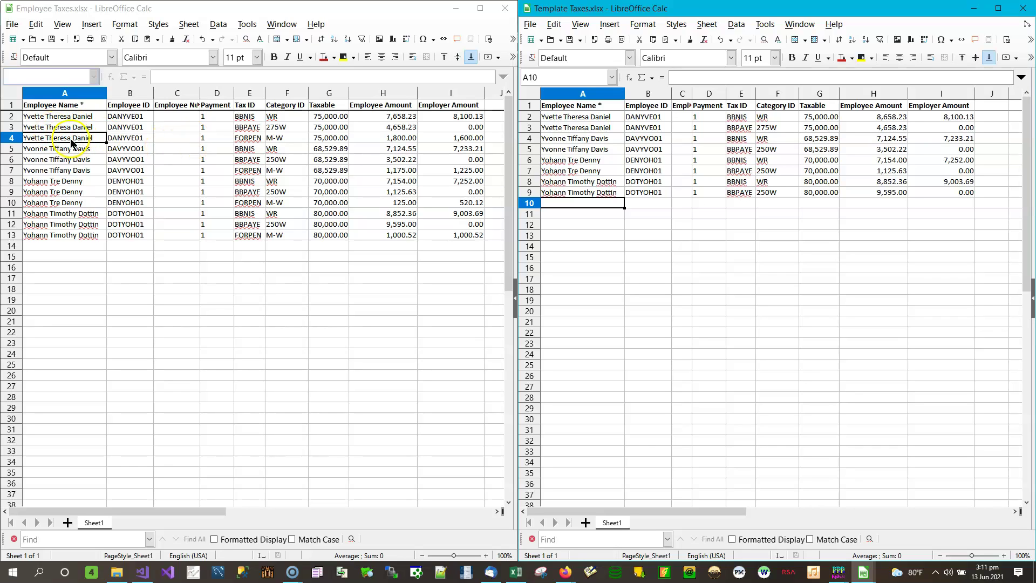
drag(70, 138, 386, 139)
right_click(386, 140)
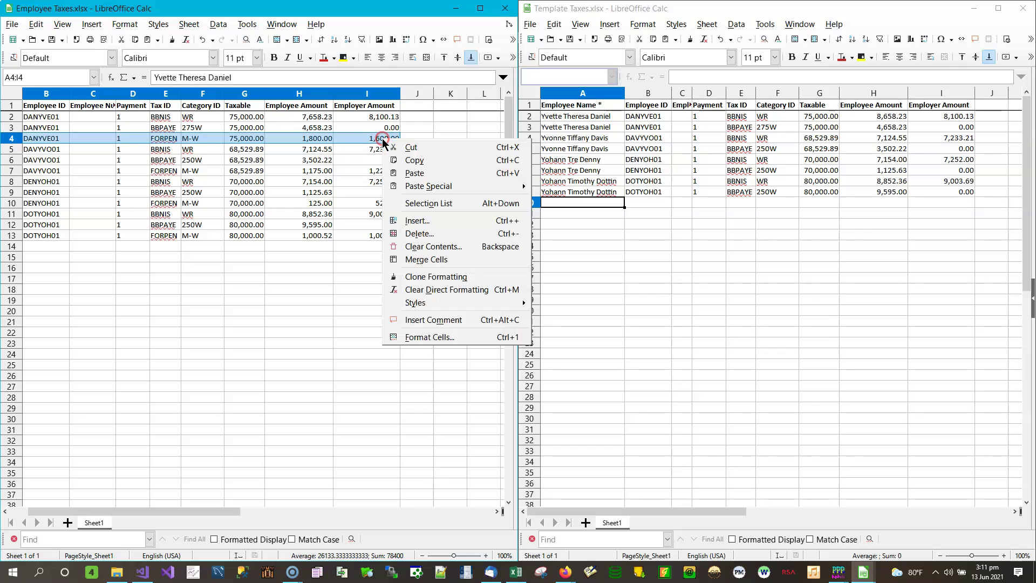
click(417, 160)
click(565, 201)
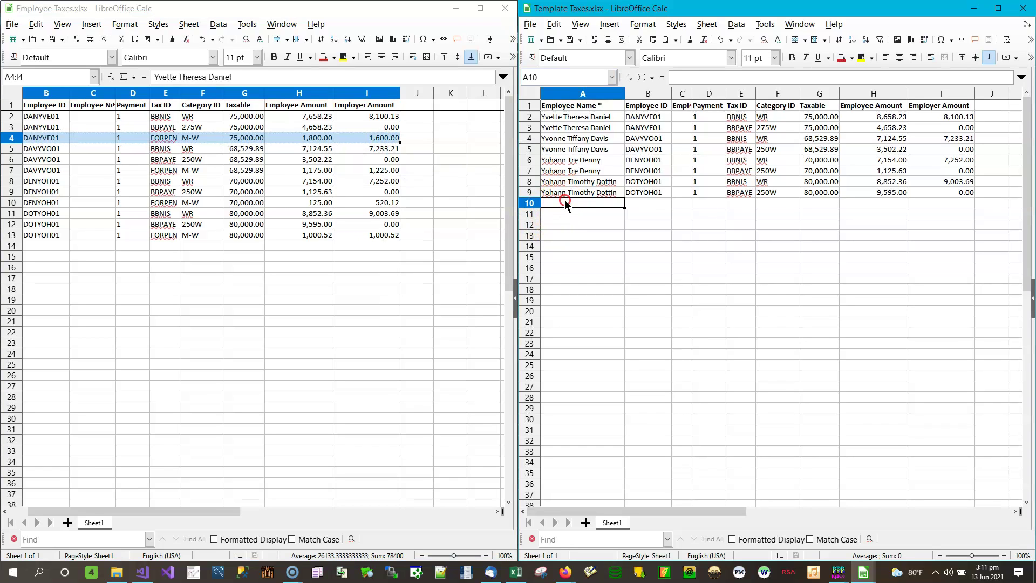
right_click(565, 202)
click(597, 233)
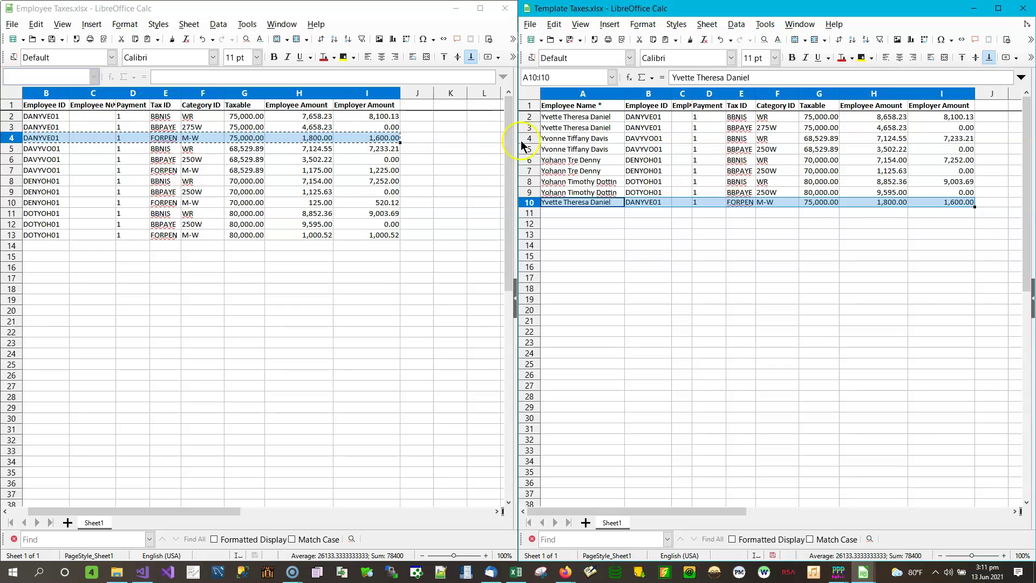
Copy the FORPEN line A7:I7 from Employee Taxes and paste it into row 11 of Template Taxes
drag(104, 511, 92, 511)
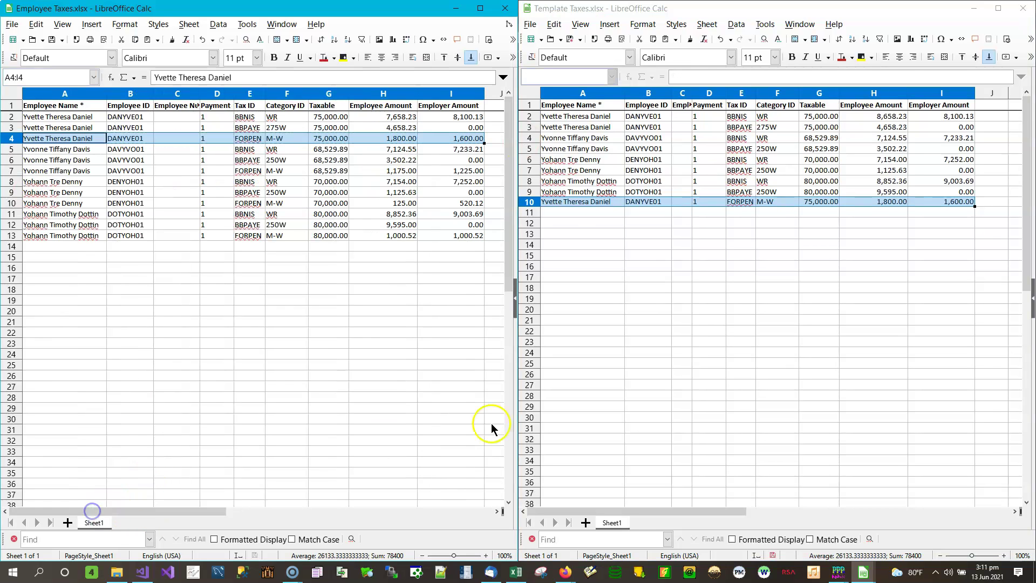
click(576, 213)
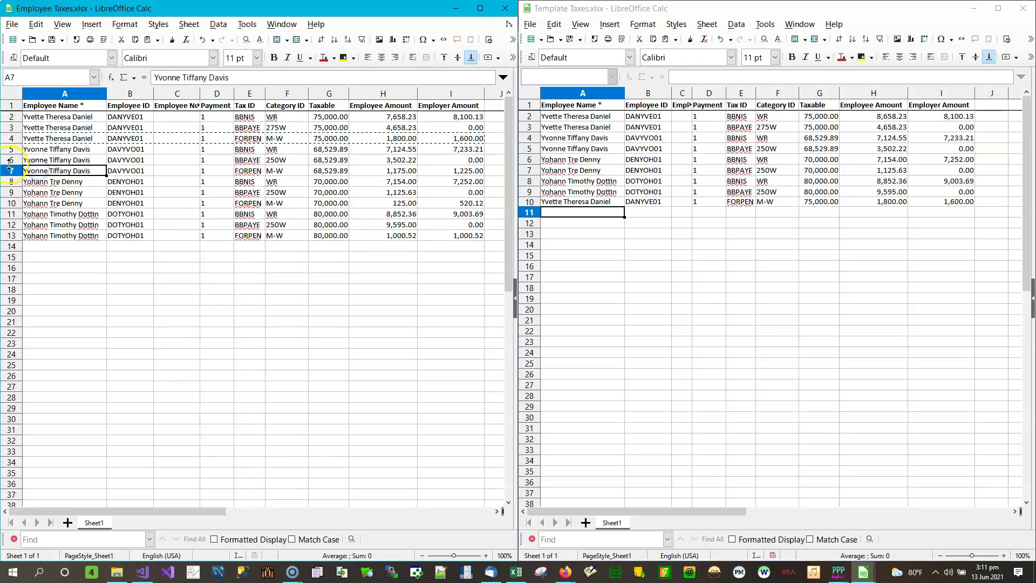
drag(64, 173, 467, 171)
right_click(65, 172)
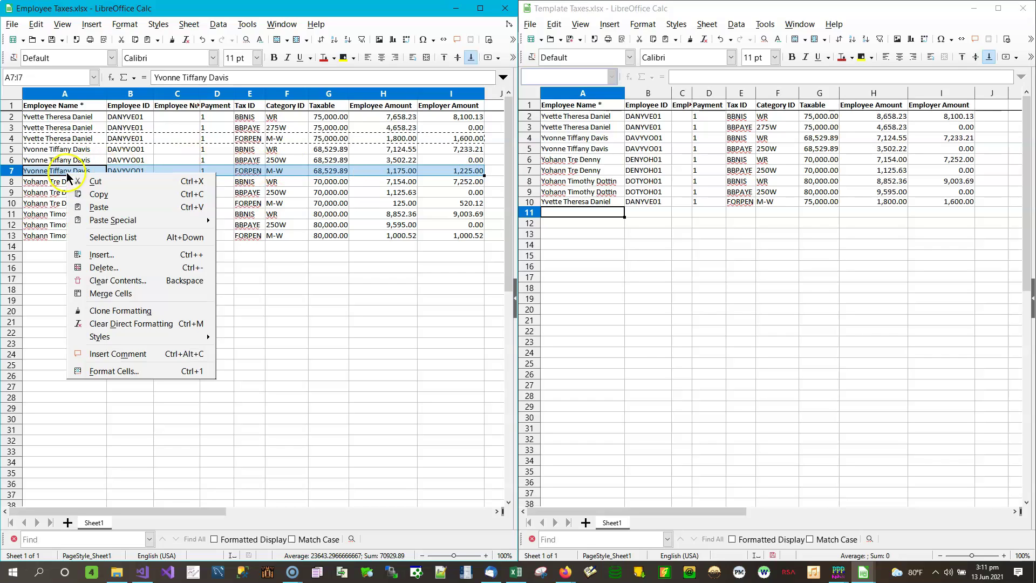
click(116, 196)
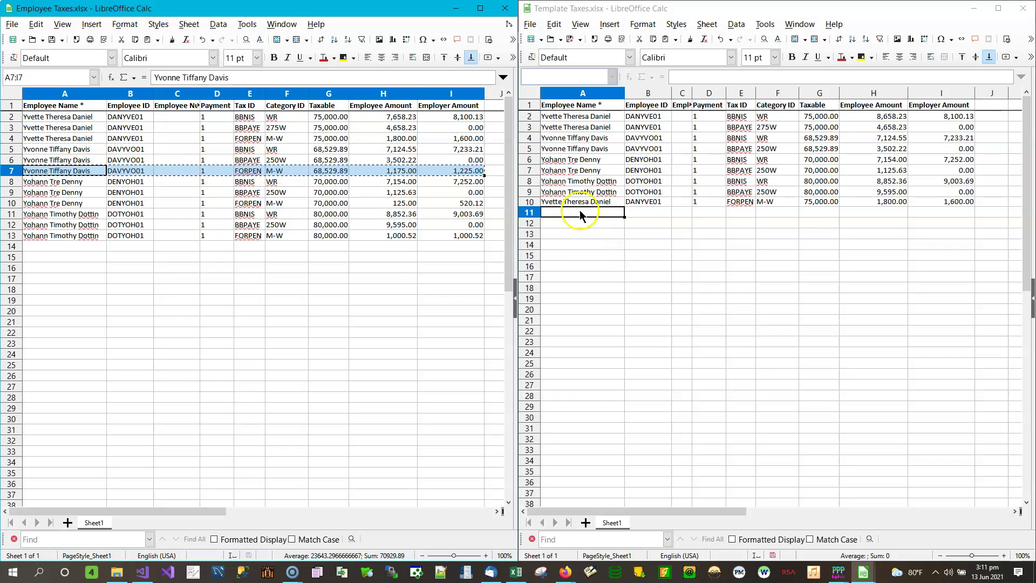
right_click(580, 209)
click(610, 246)
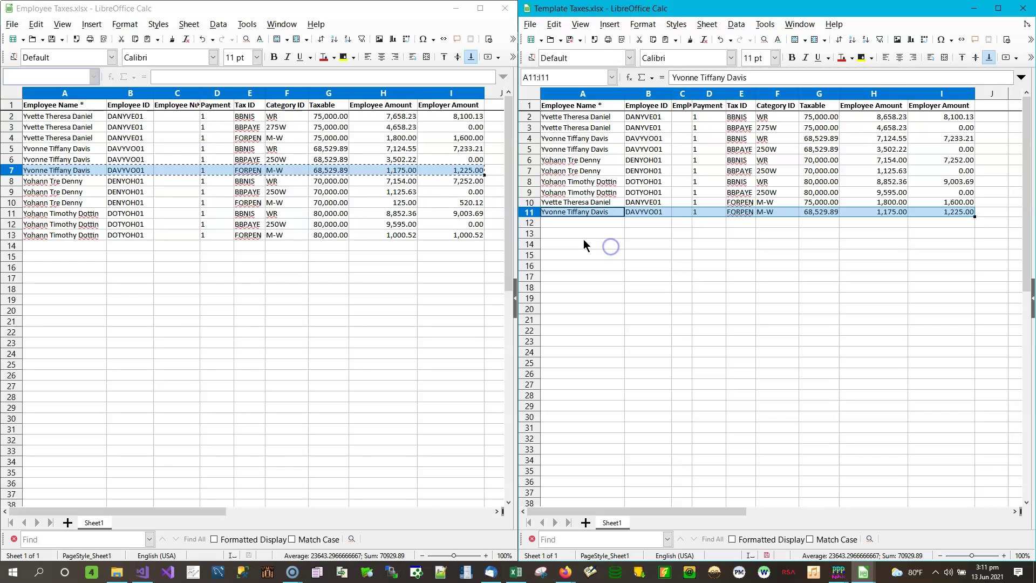
Copy the FORPEN line A10:I10 from Employee Taxes and paste it into row 12 of Template Taxes
click(54, 203)
drag(189, 217, 469, 204)
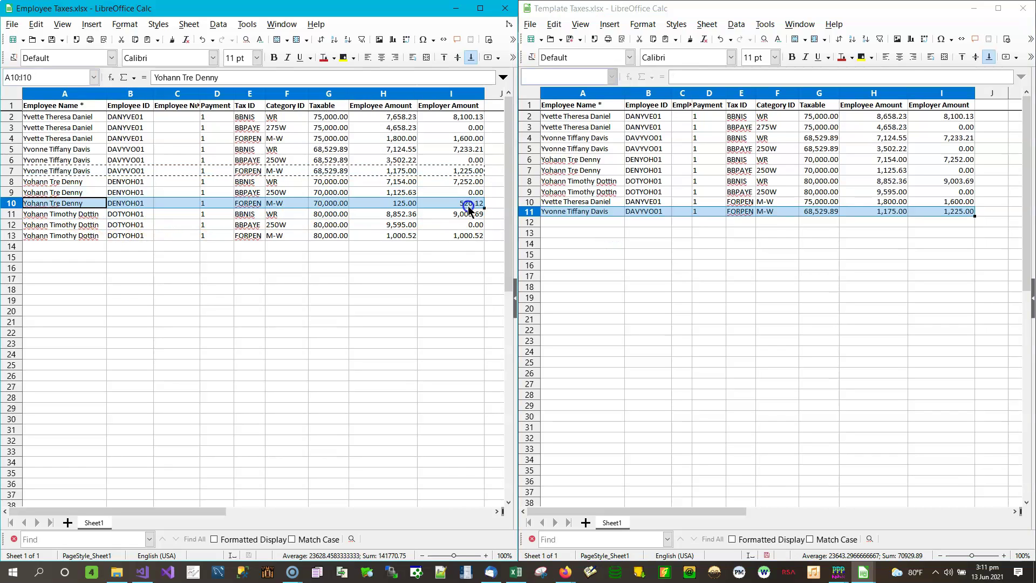
right_click(70, 203)
click(119, 218)
click(555, 221)
right_click(558, 221)
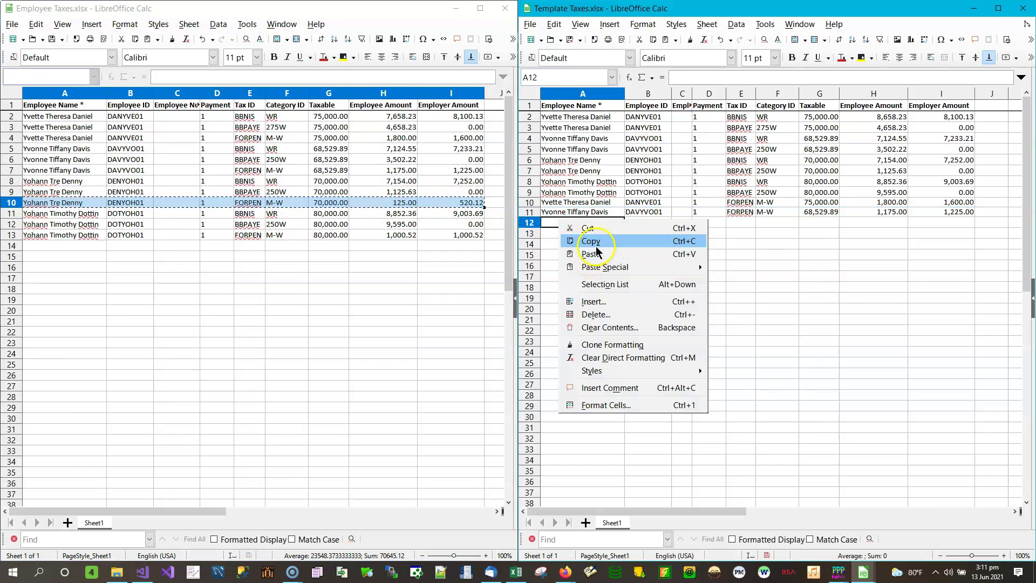
click(595, 251)
Copy the FORPEN line A13:I13 from Employee Taxes and paste it into row 13 of Template Taxes
drag(57, 235, 464, 240)
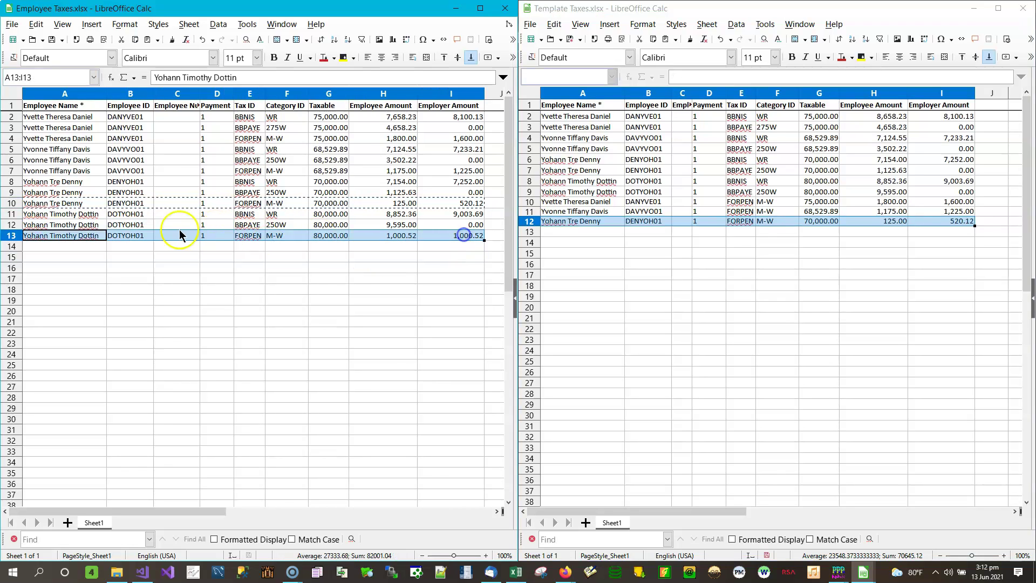
right_click(95, 241)
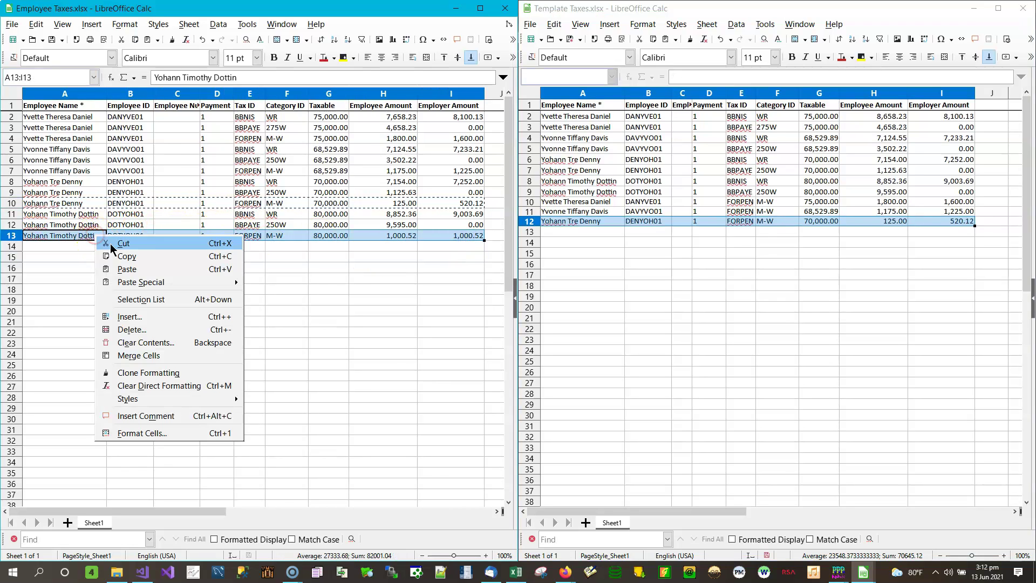
click(129, 253)
right_click(589, 228)
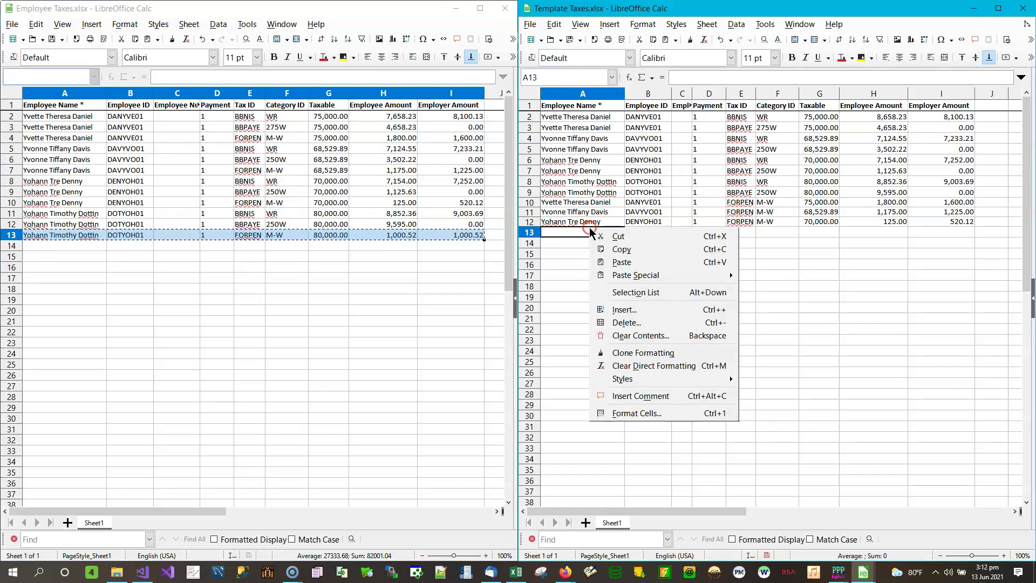
click(627, 249)
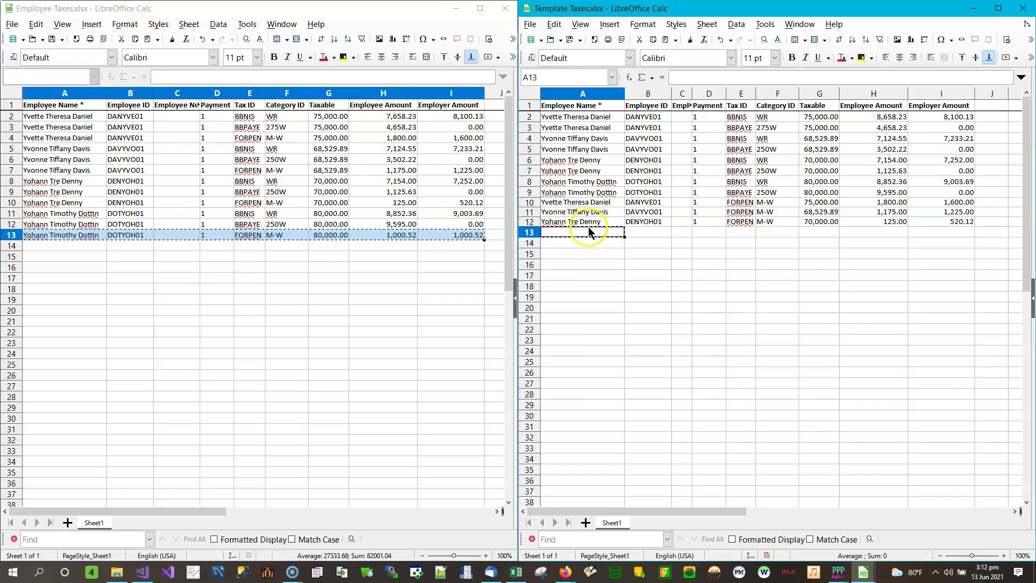
right_click(94, 236)
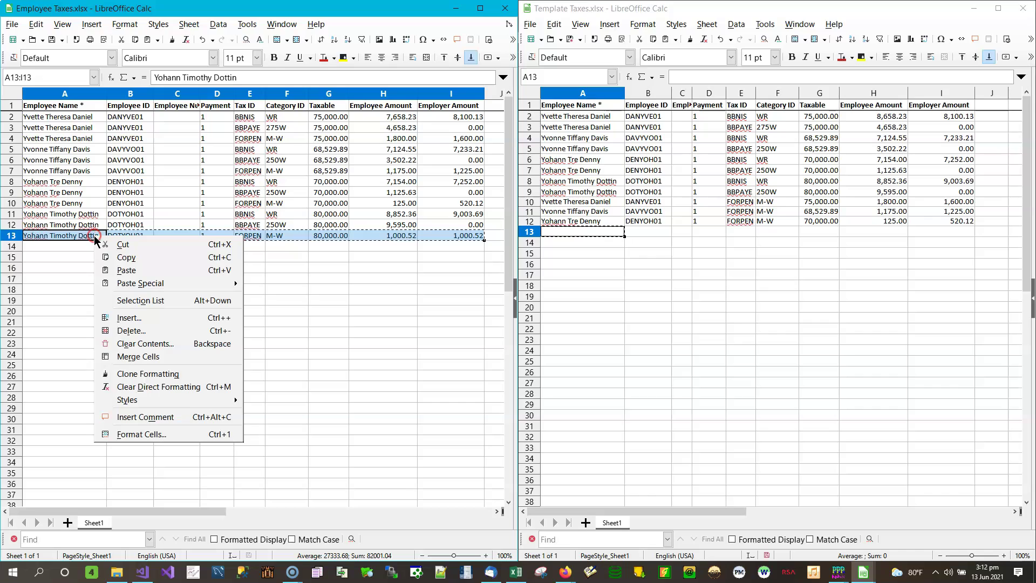
click(135, 258)
click(664, 233)
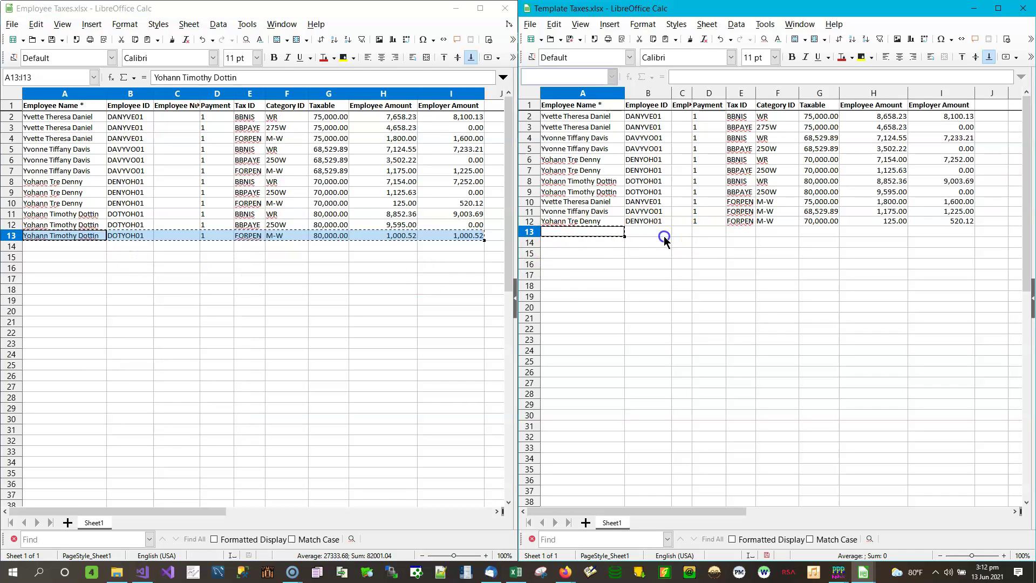
right_click(589, 231)
click(626, 265)
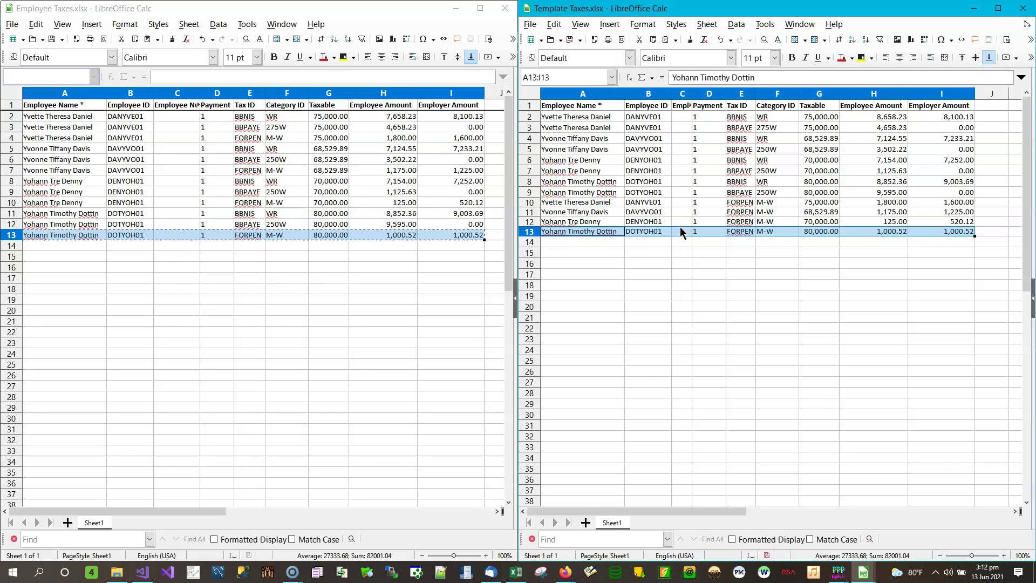
Widen the Tax ID column slightly in Template Taxes and save the workbook
click(642, 244)
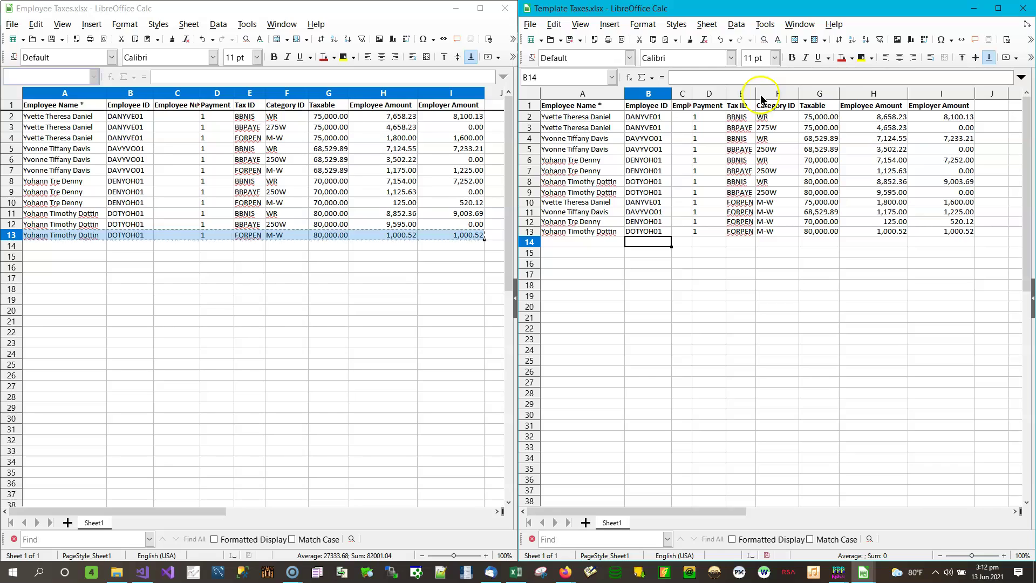
drag(756, 93, 758, 93)
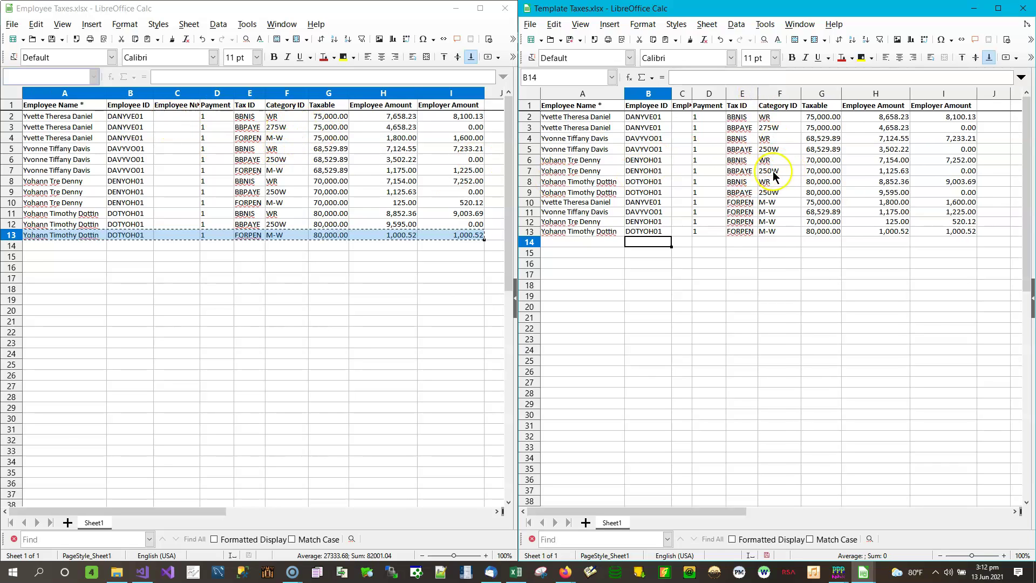
click(769, 139)
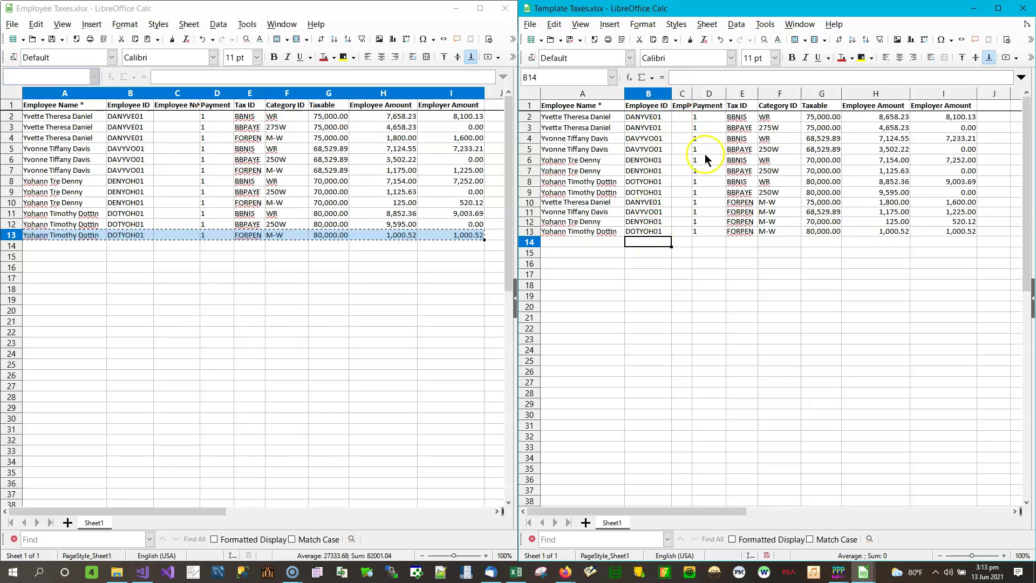
click(781, 231)
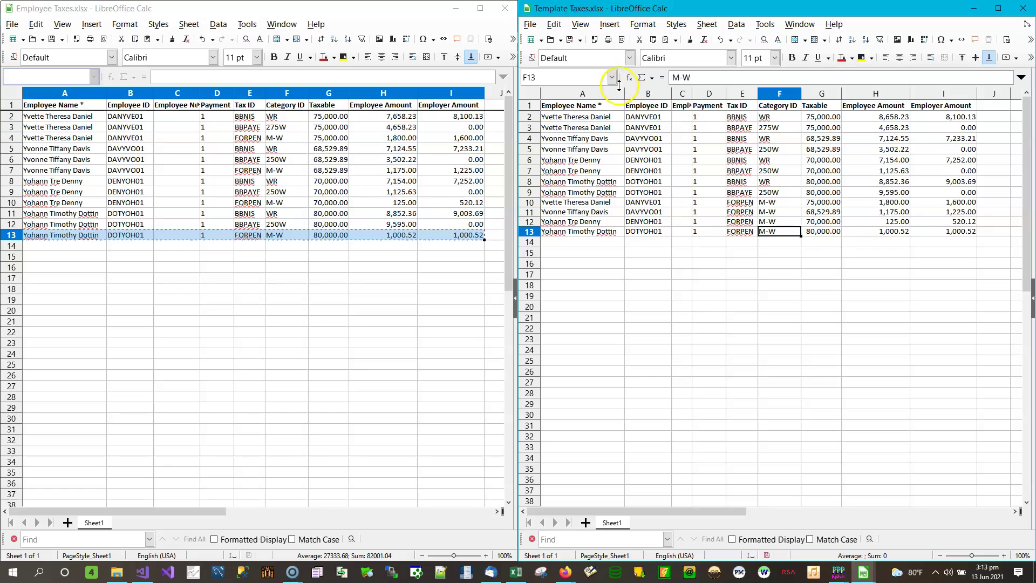
click(572, 40)
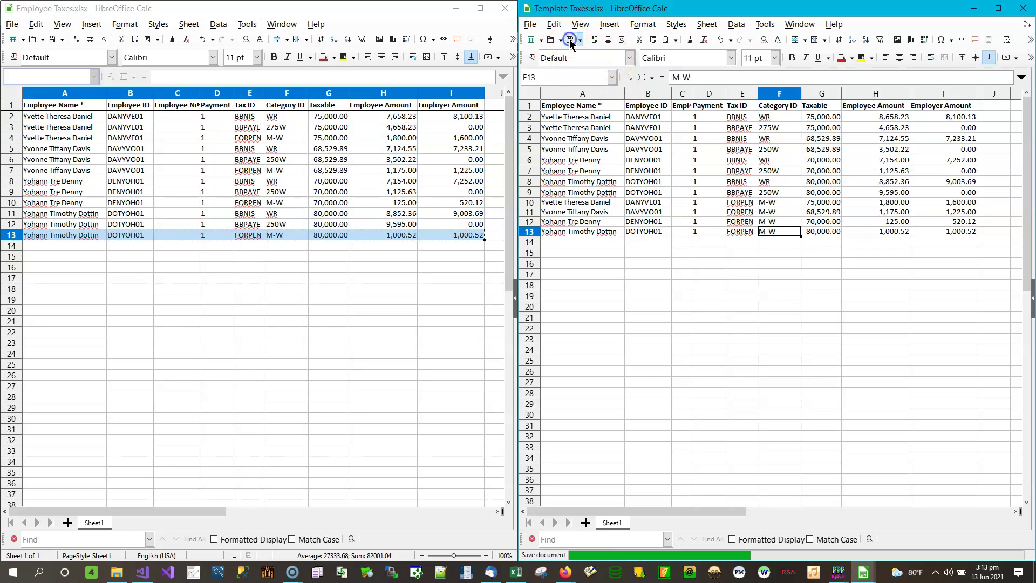
Save Template Taxes as an Excel 97–2003 file, Template Taxes.xls, in the Import Taxes folder, replacing the existing file and keeping the Excel format
click(63, 39)
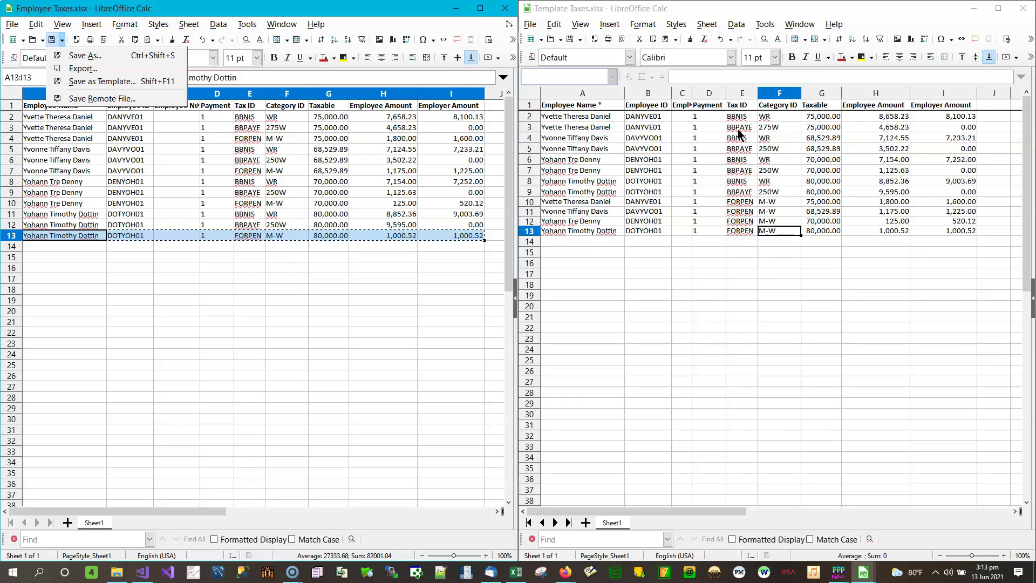
click(536, 25)
click(536, 25)
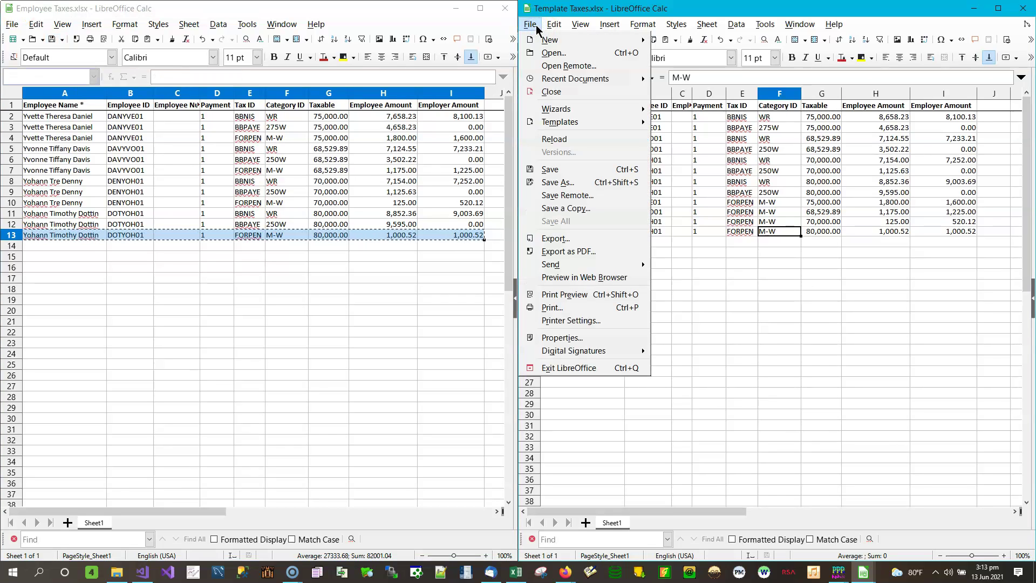
click(617, 183)
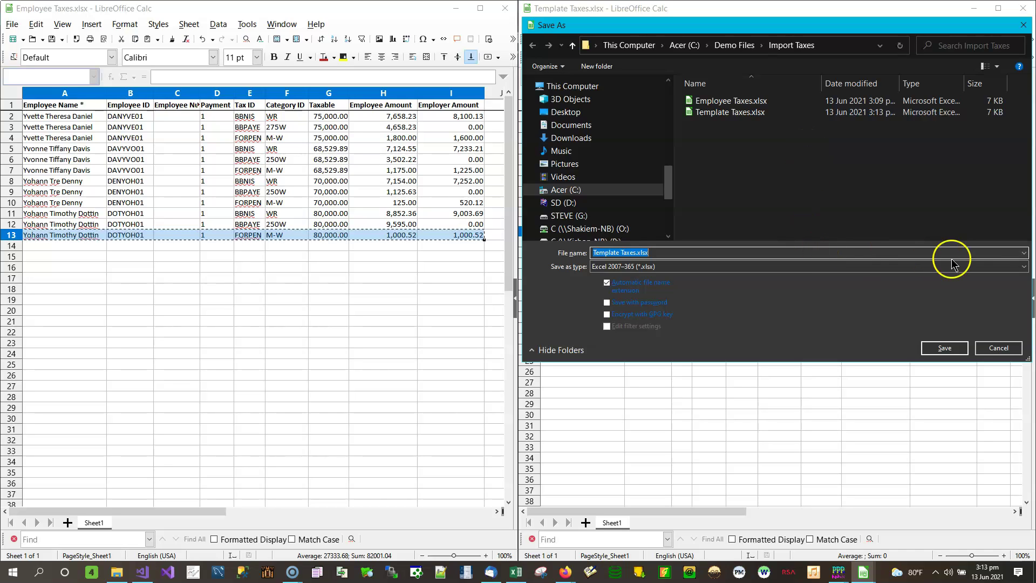
click(1024, 267)
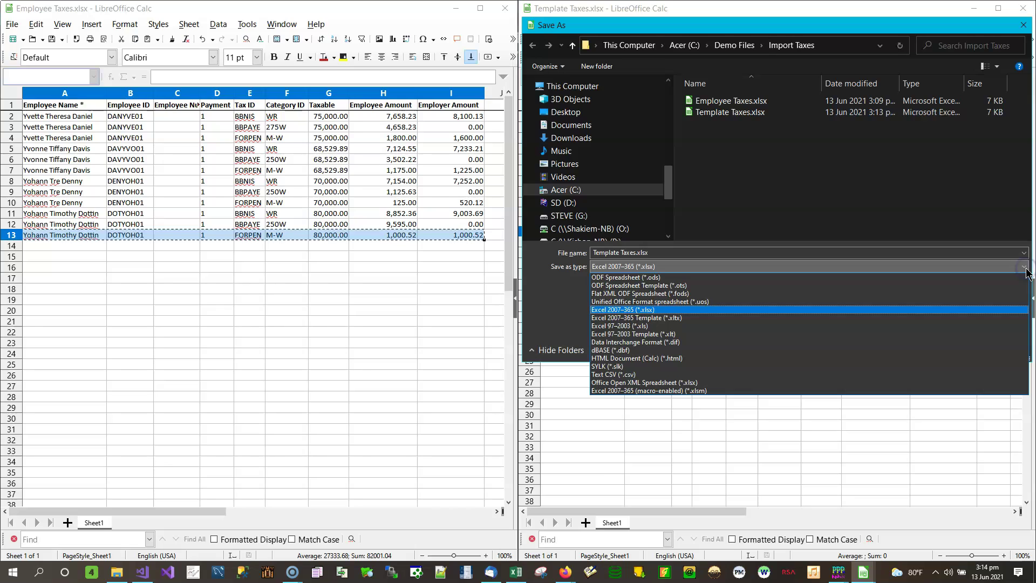
click(639, 327)
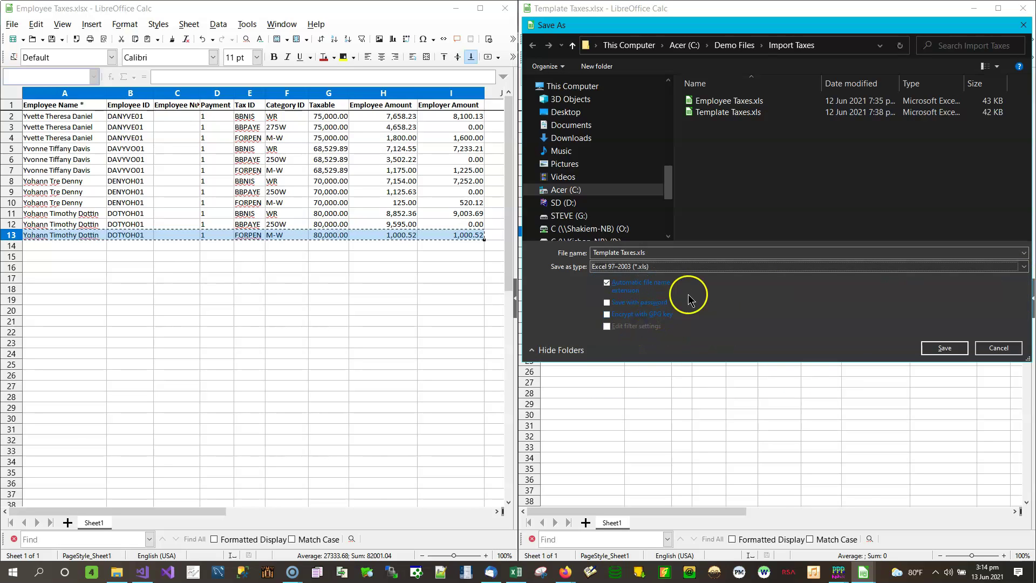
click(946, 347)
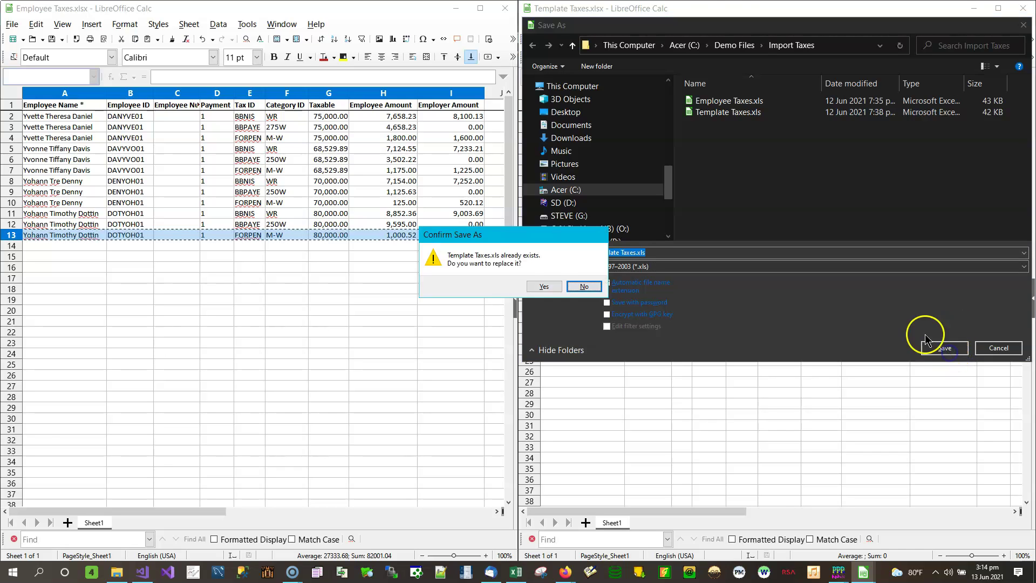
click(544, 286)
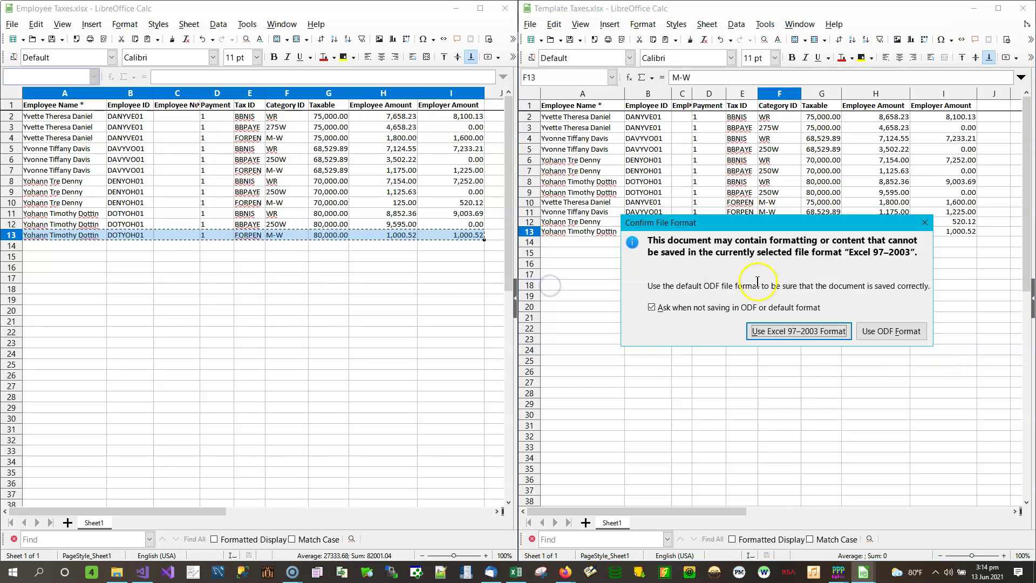
click(789, 331)
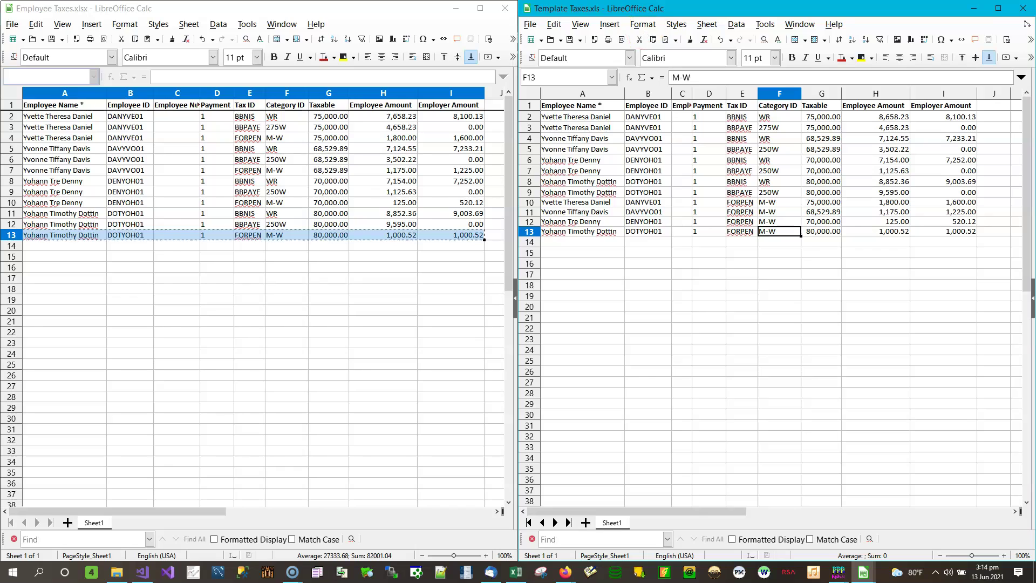
Save Employee Taxes as an Excel 97–2003 file, Employee Taxes.xls, in the Import Taxes folder, replacing the existing file
click(12, 24)
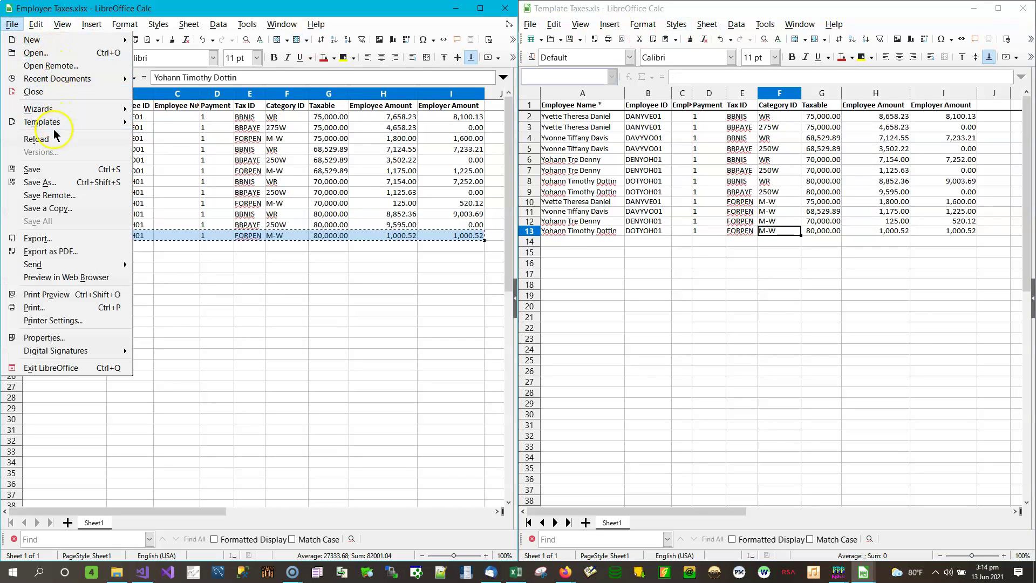
click(56, 184)
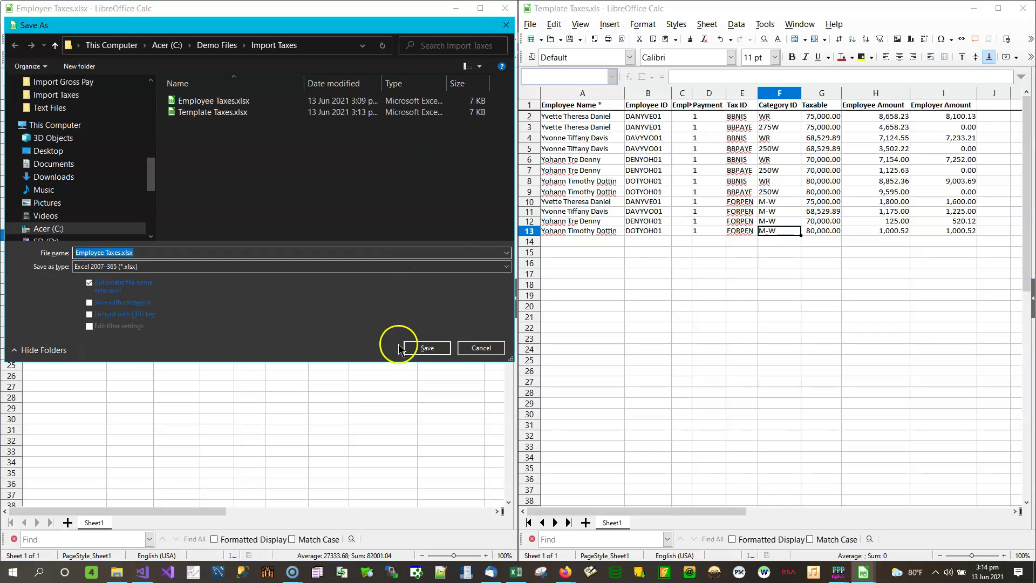
click(505, 267)
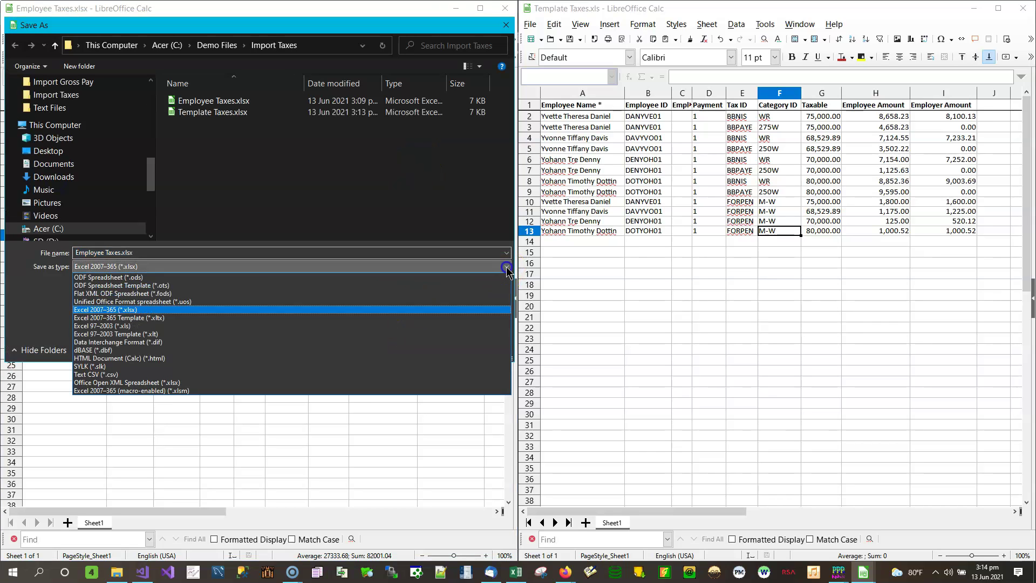
click(118, 326)
click(445, 355)
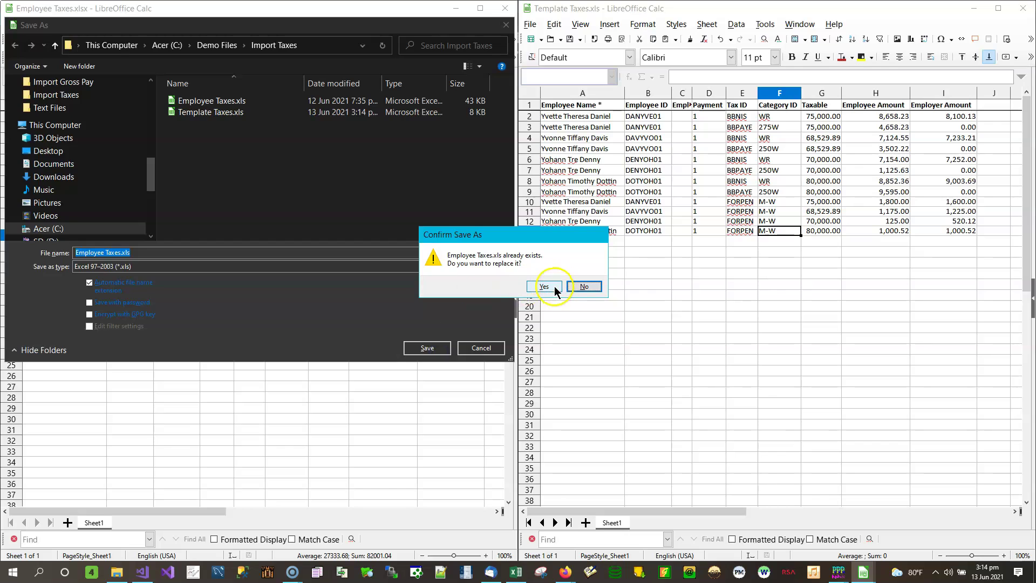
click(544, 286)
click(277, 332)
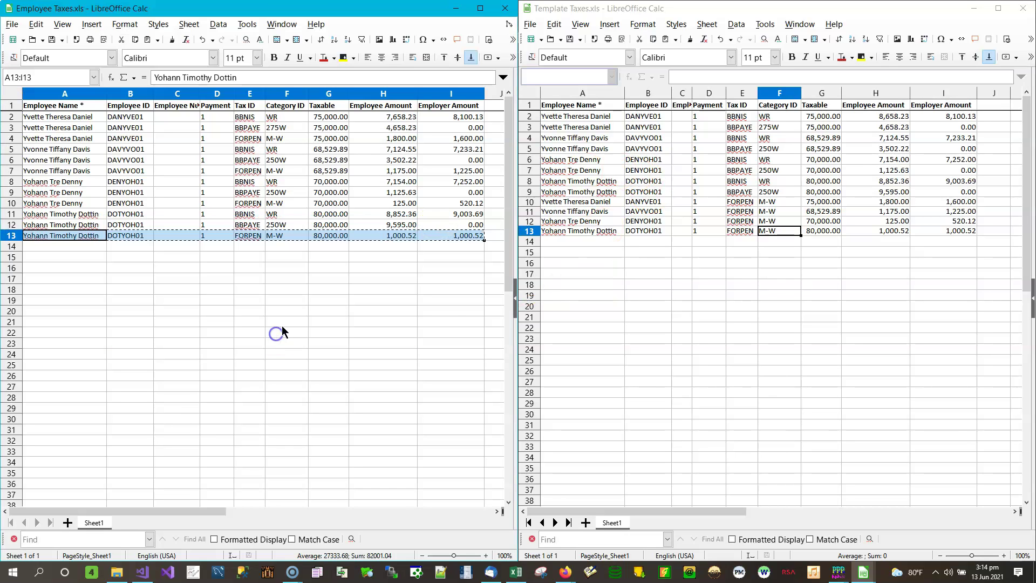
Save Employee Taxes as the Text CSV file Employee Taxes.csv with Unicode (UTF-8) encoding, comma field delimiter and double-quote string delimiter
click(21, 28)
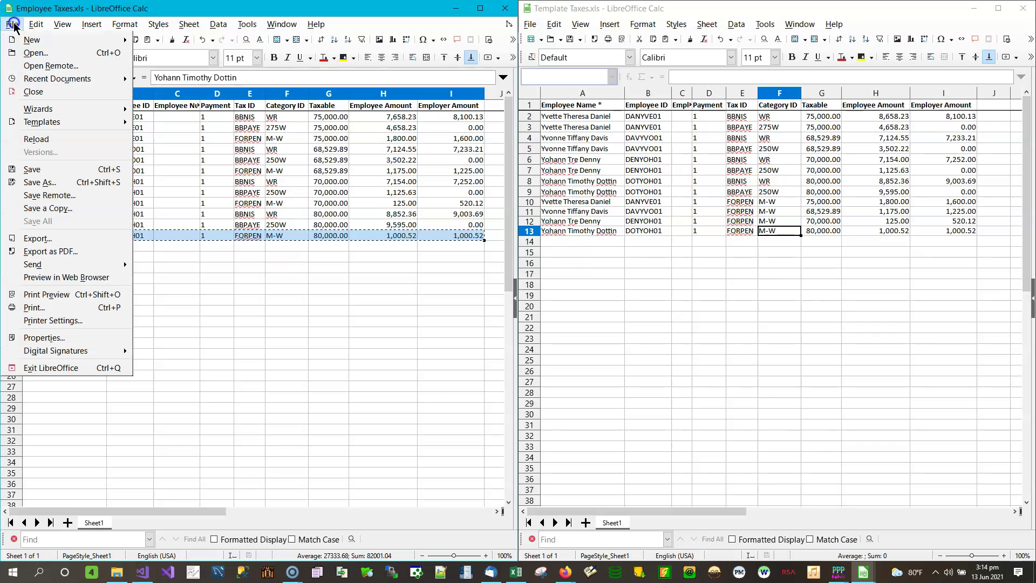
click(42, 182)
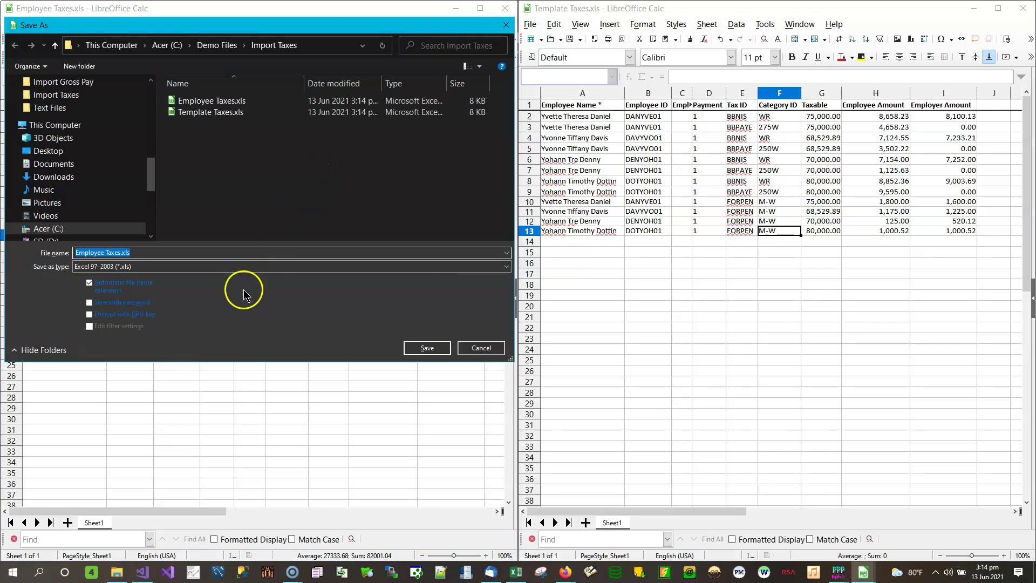
click(506, 272)
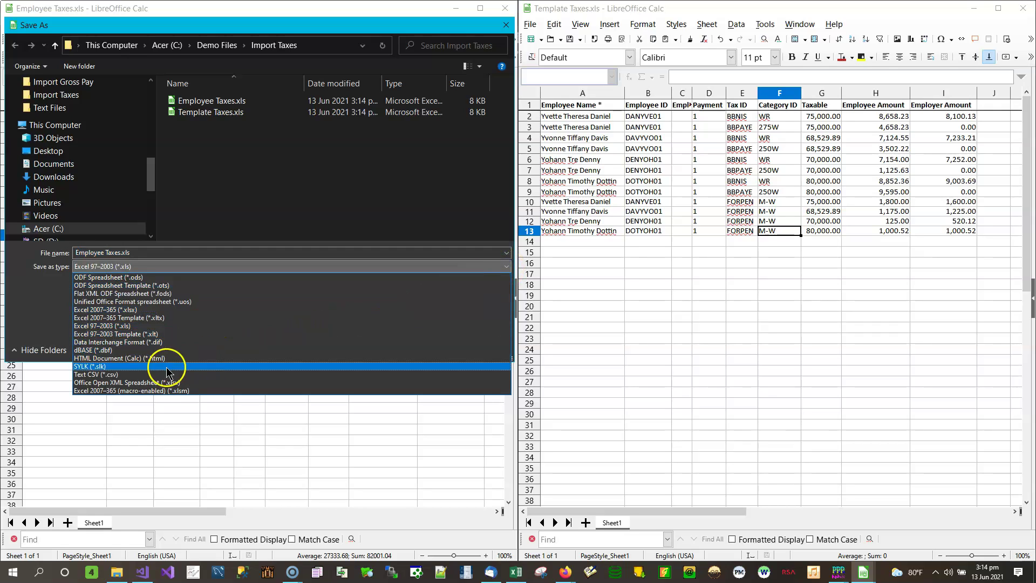
click(132, 377)
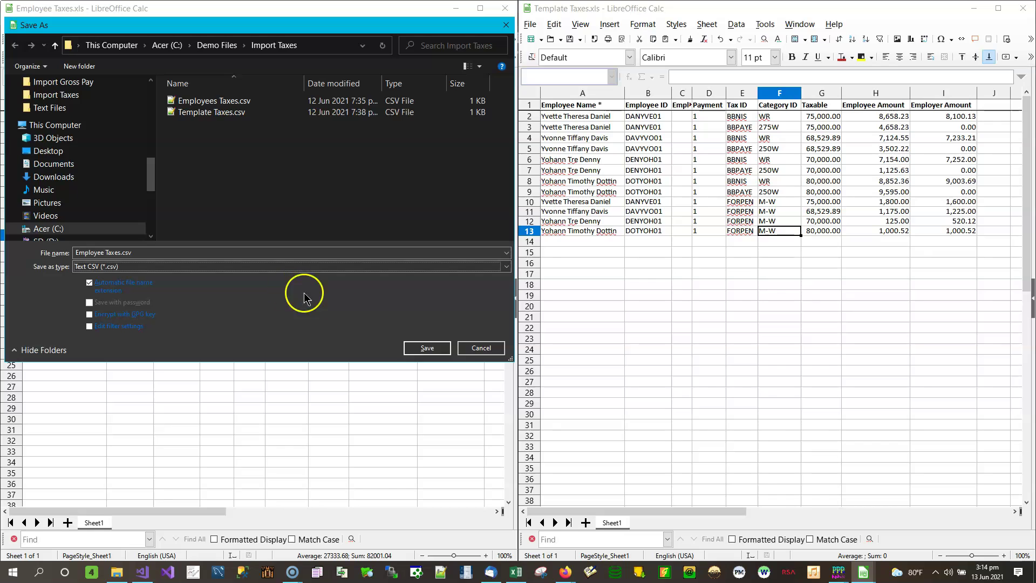
click(433, 348)
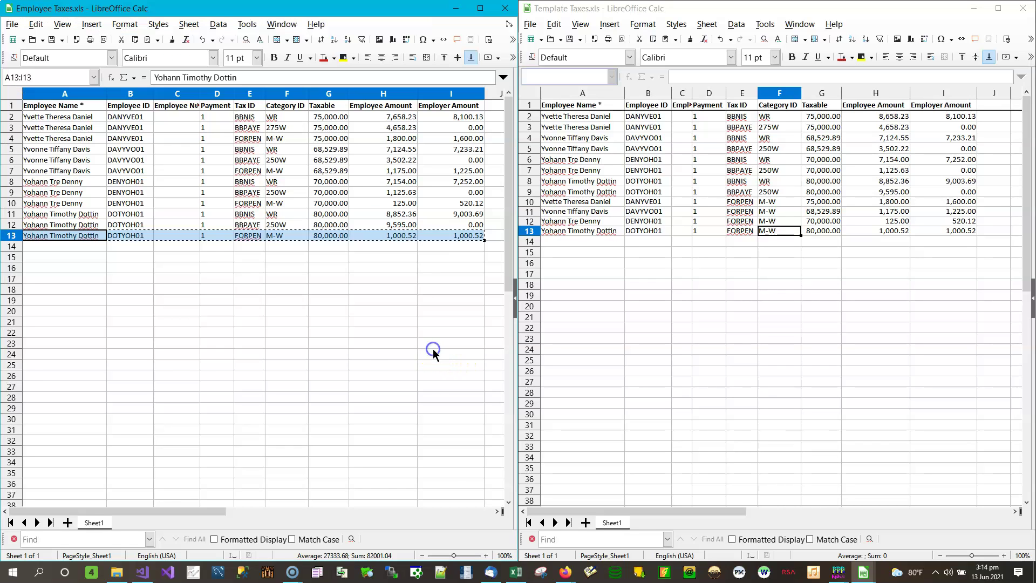
click(297, 331)
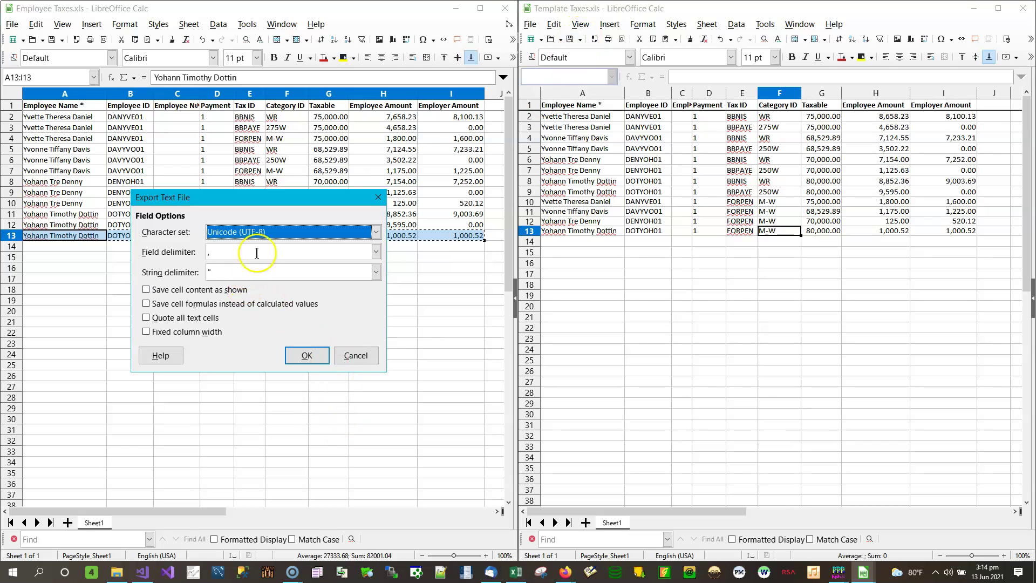
click(304, 357)
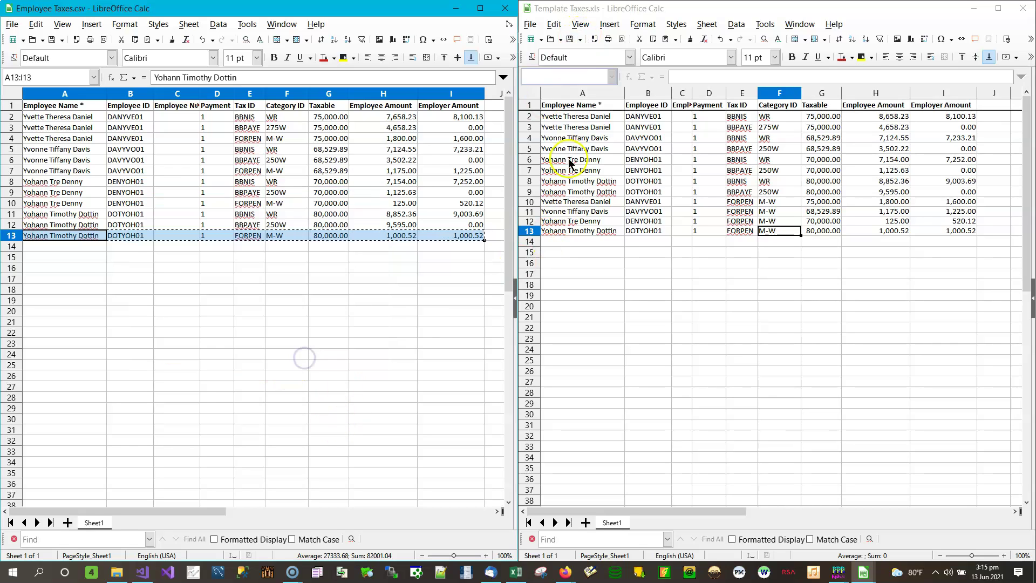
Save Template Taxes as the Text CSV file Template Taxes.csv, replacing the existing file, with Unicode (UTF-8), comma field delimiter and double-quote string delimiter
click(529, 25)
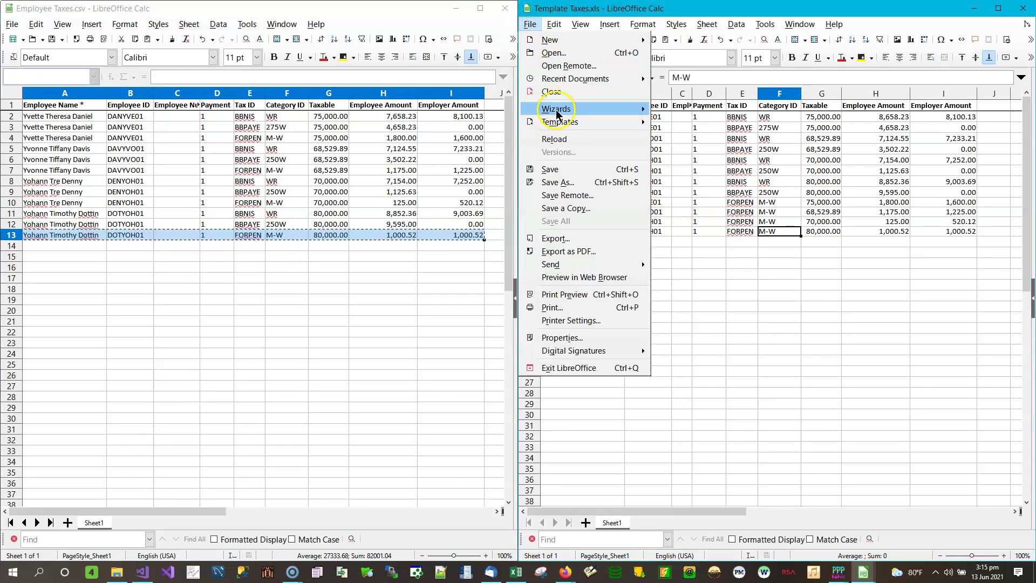
click(566, 182)
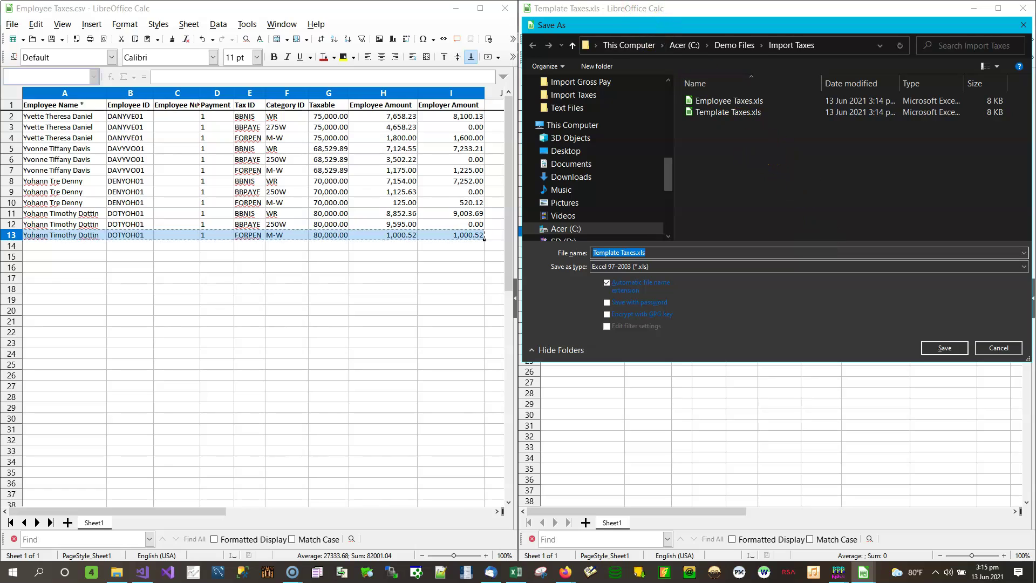
click(1025, 268)
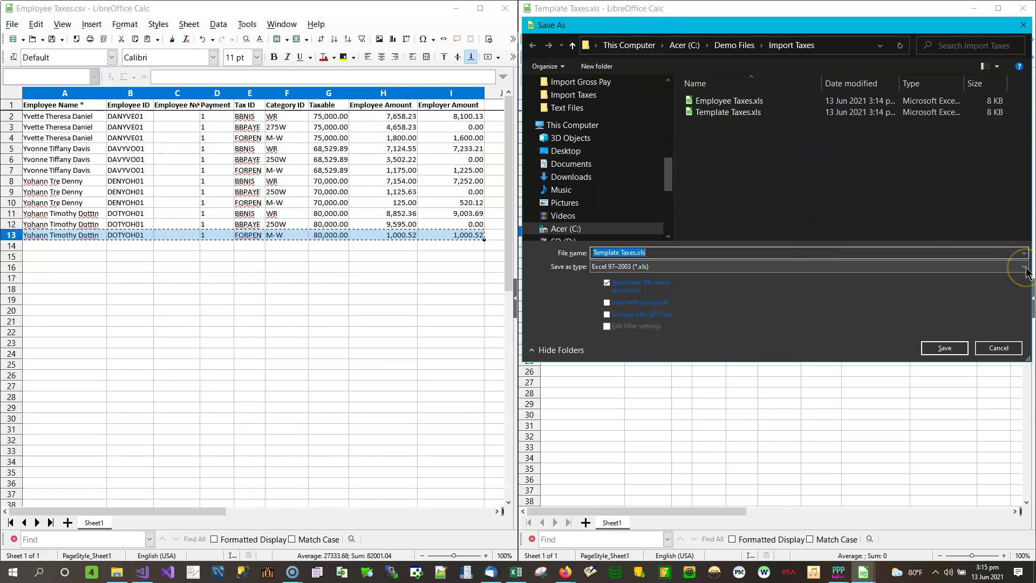
click(1025, 269)
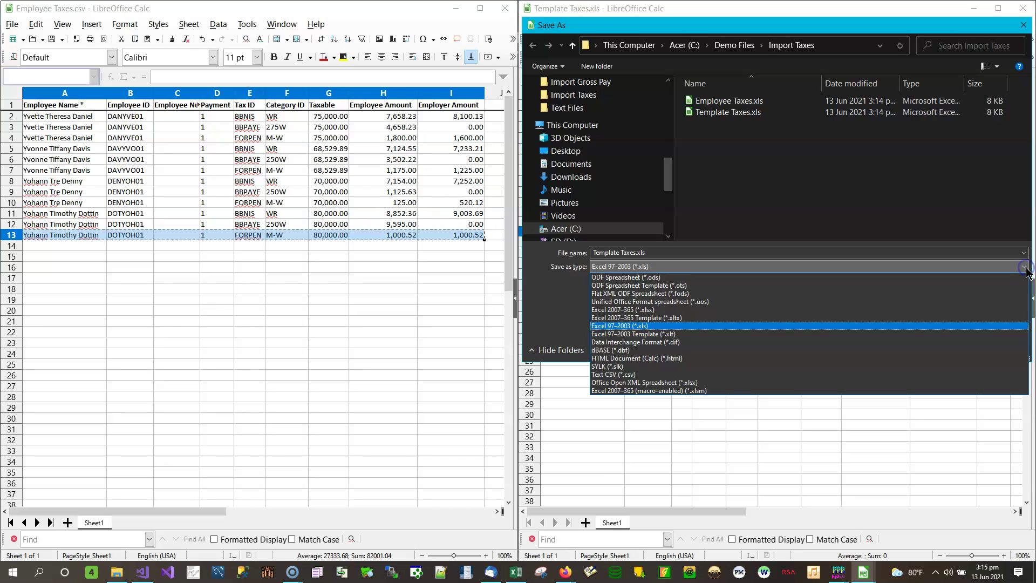
click(646, 376)
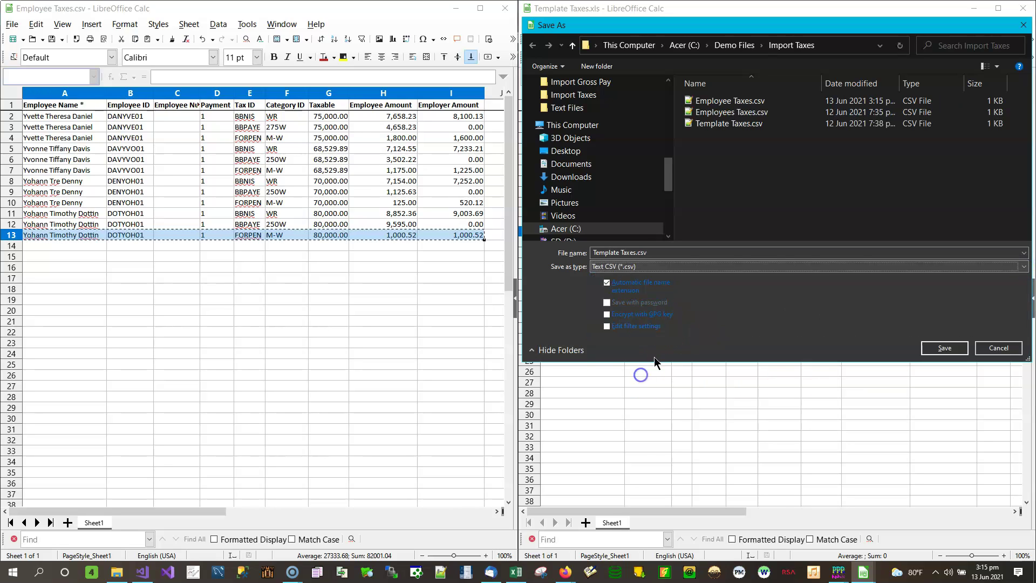
click(944, 348)
click(552, 290)
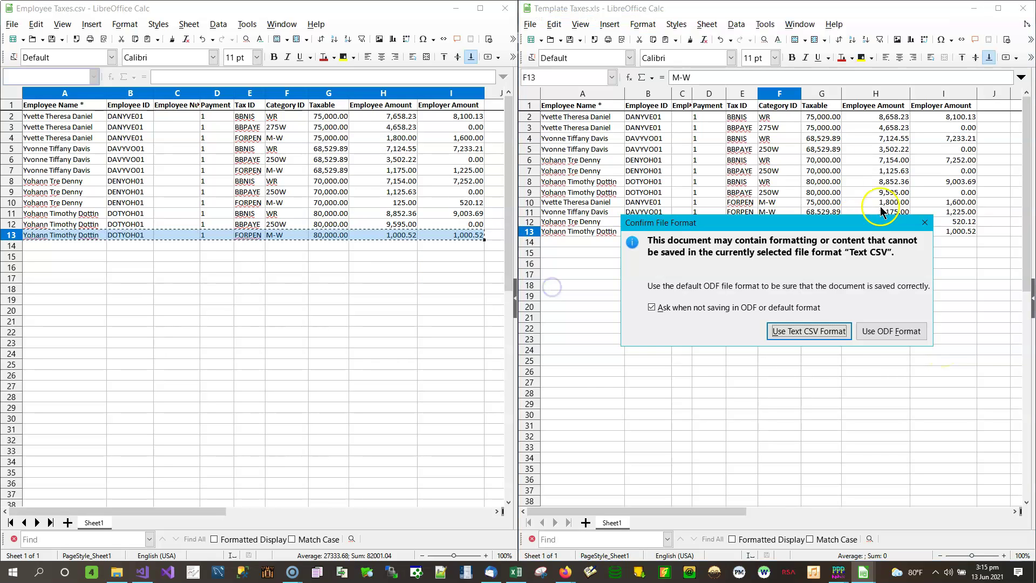
click(799, 331)
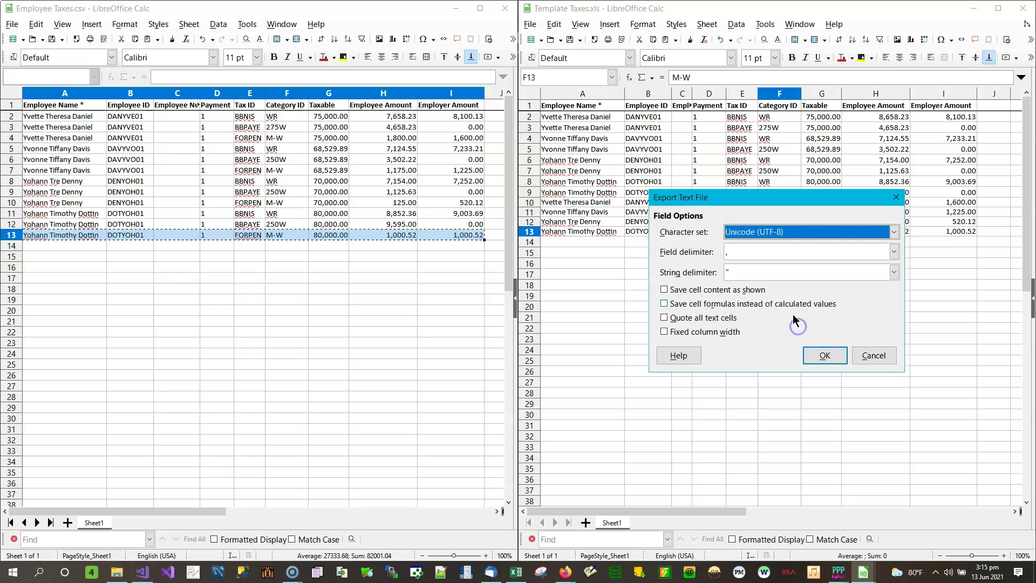
click(822, 356)
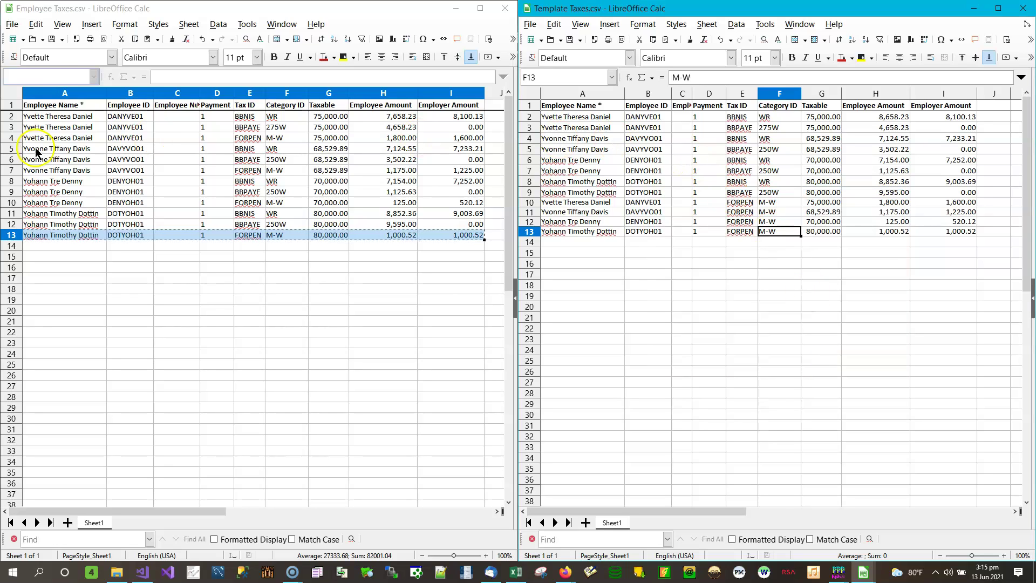
click(11, 25)
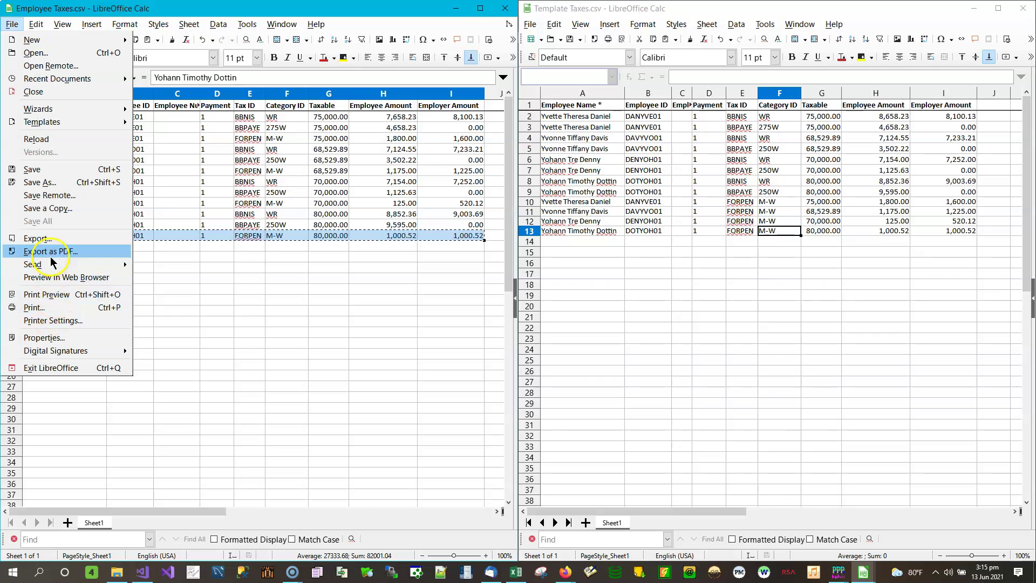
click(43, 182)
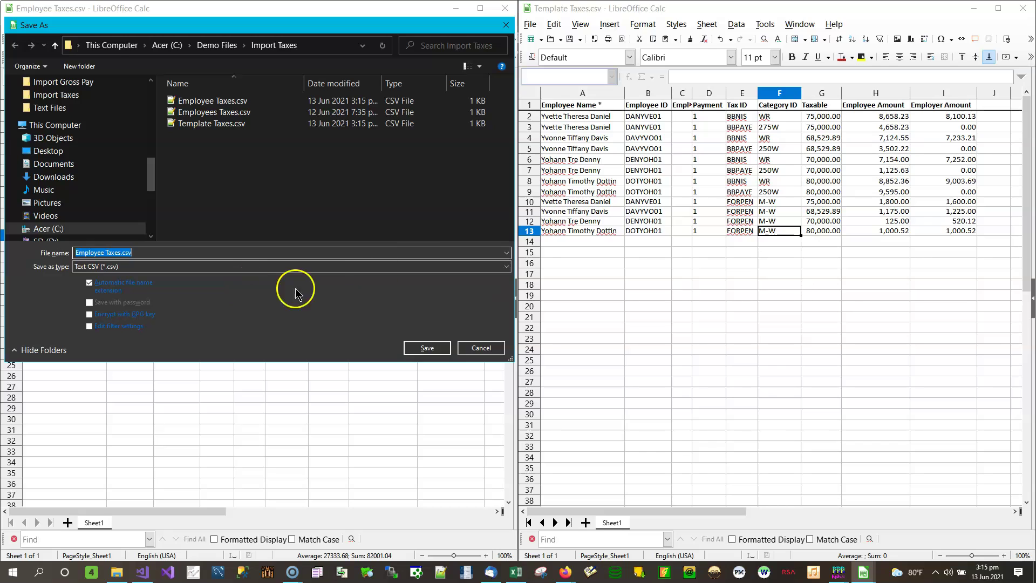
click(502, 267)
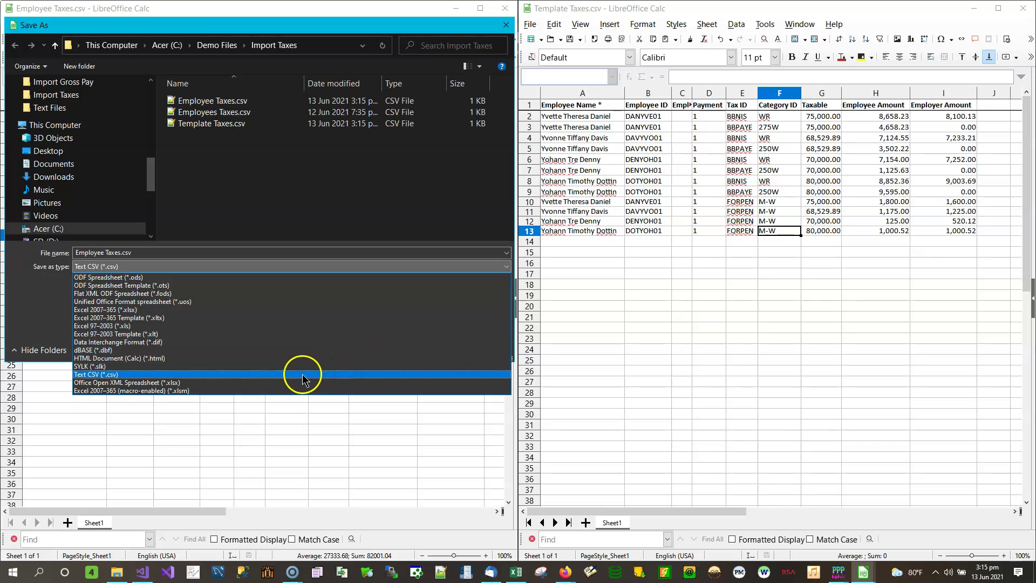
click(127, 375)
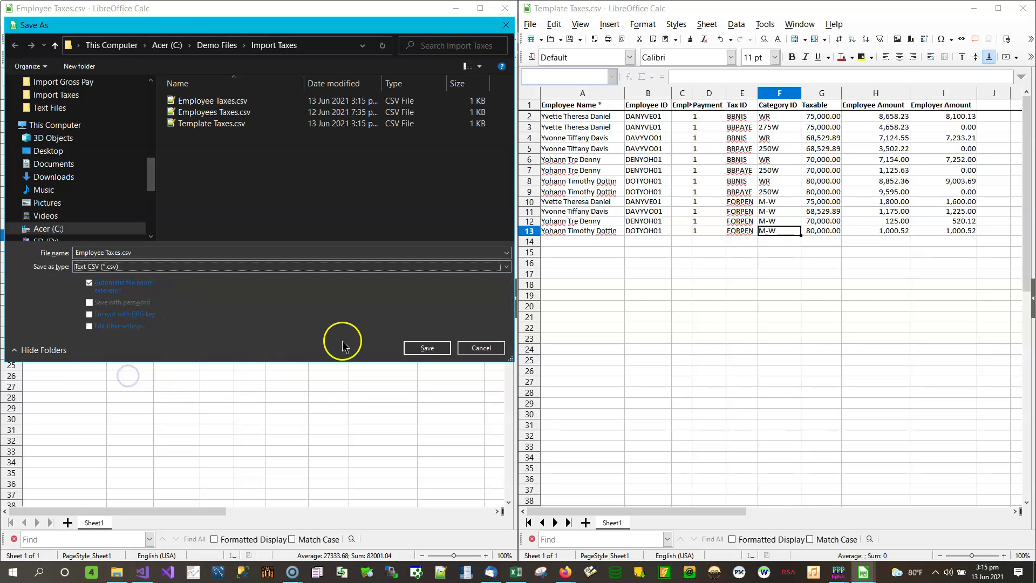
click(430, 348)
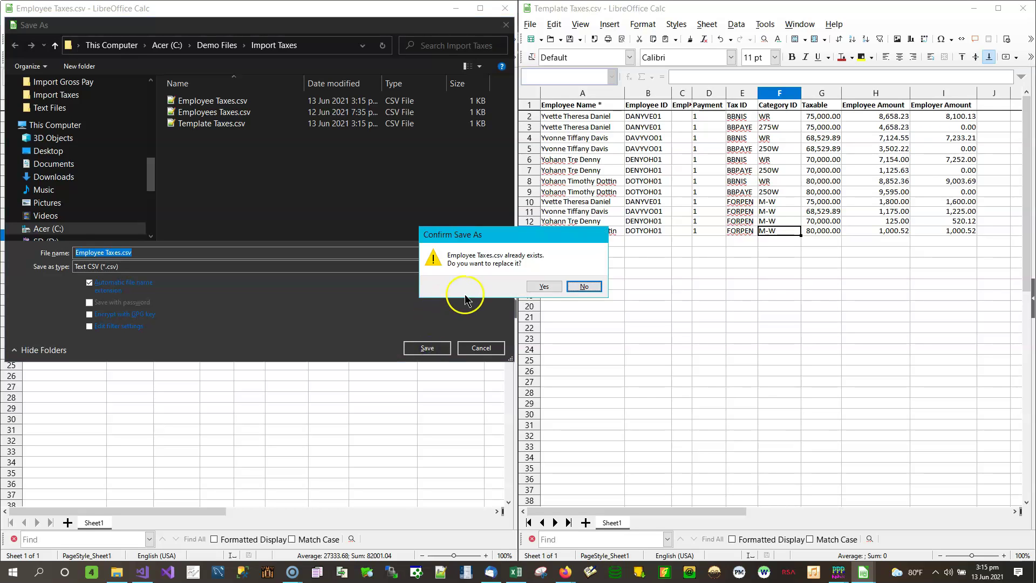
click(544, 288)
click(589, 291)
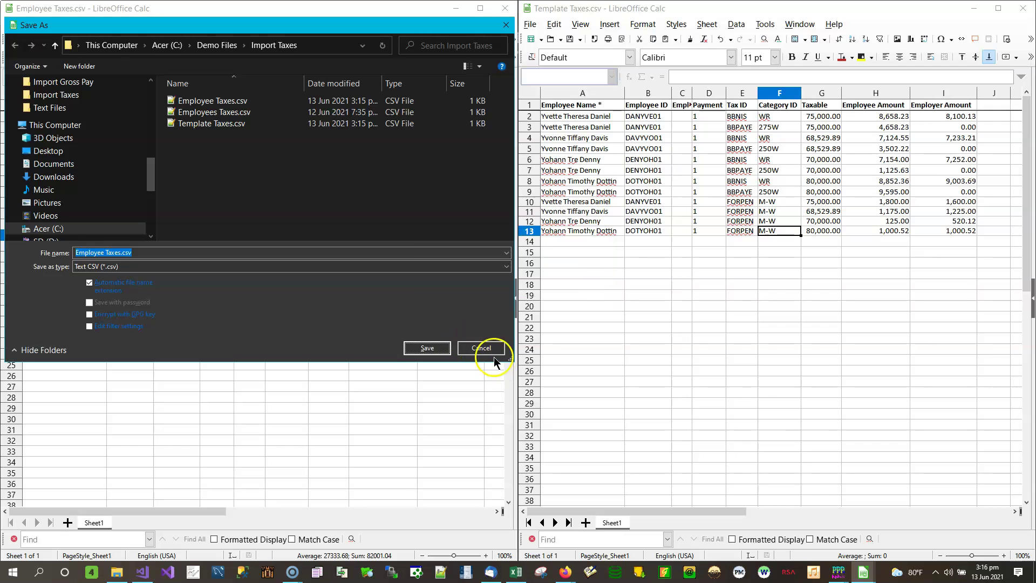
click(489, 349)
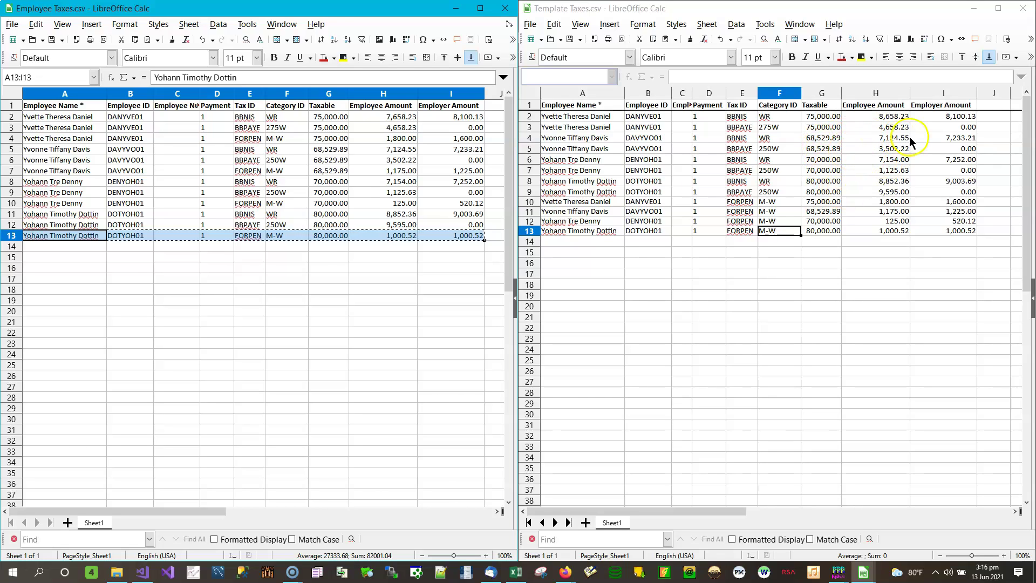
Close both spreadsheets and sort the Import Taxes folder by date modified, newest first, with that column fitted to its contents
click(1025, 12)
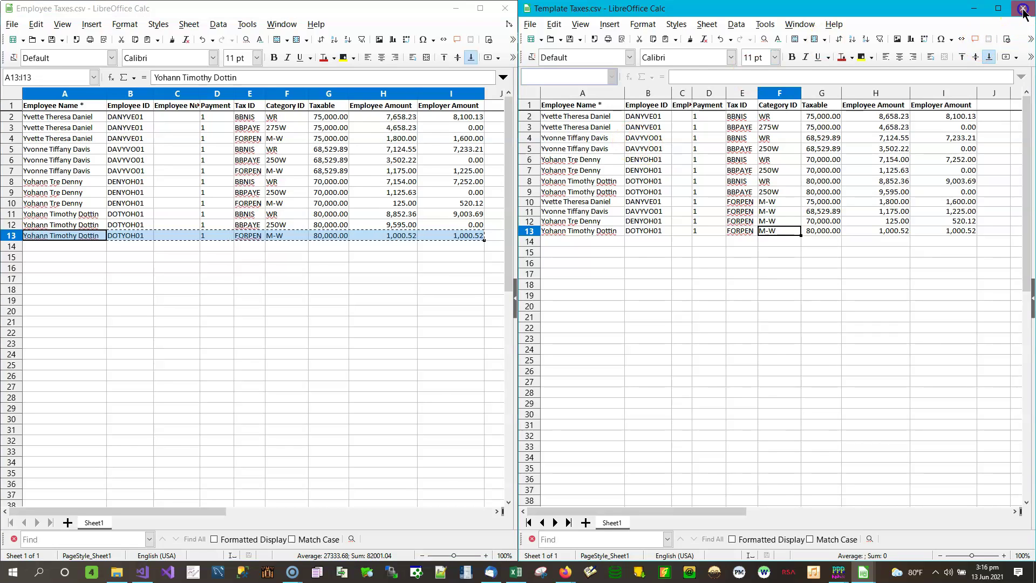
click(505, 8)
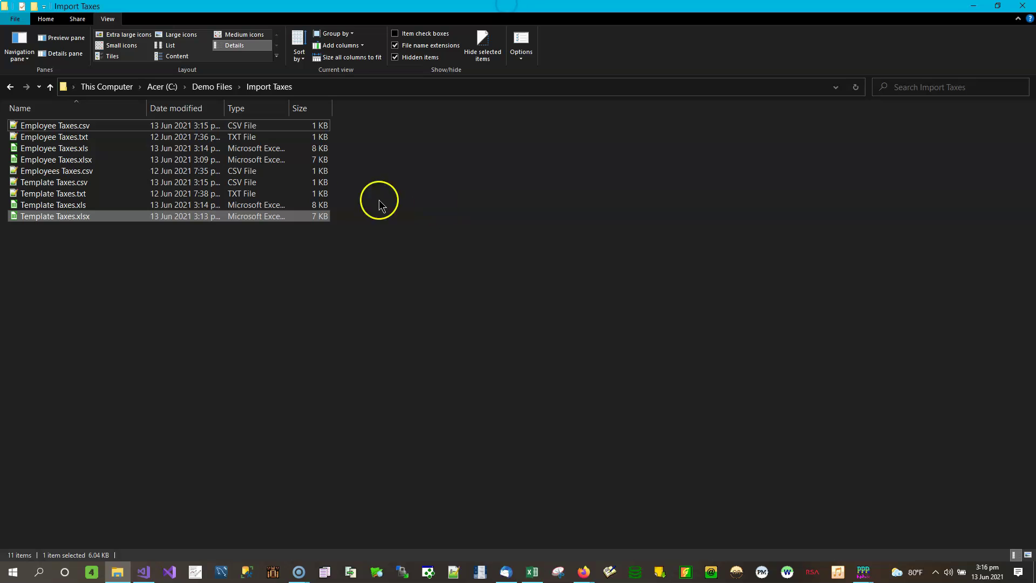
double_click(225, 107)
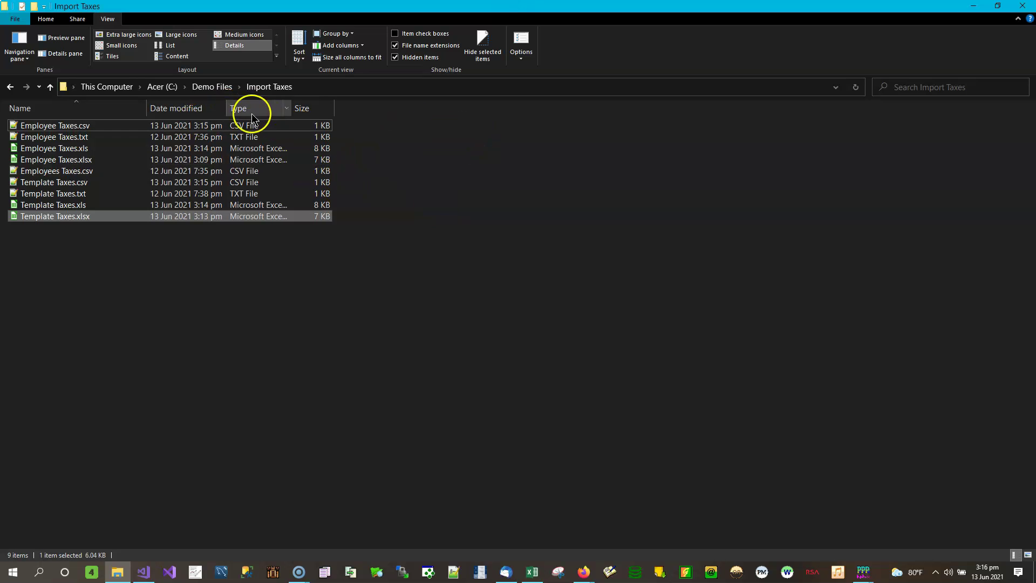
click(195, 108)
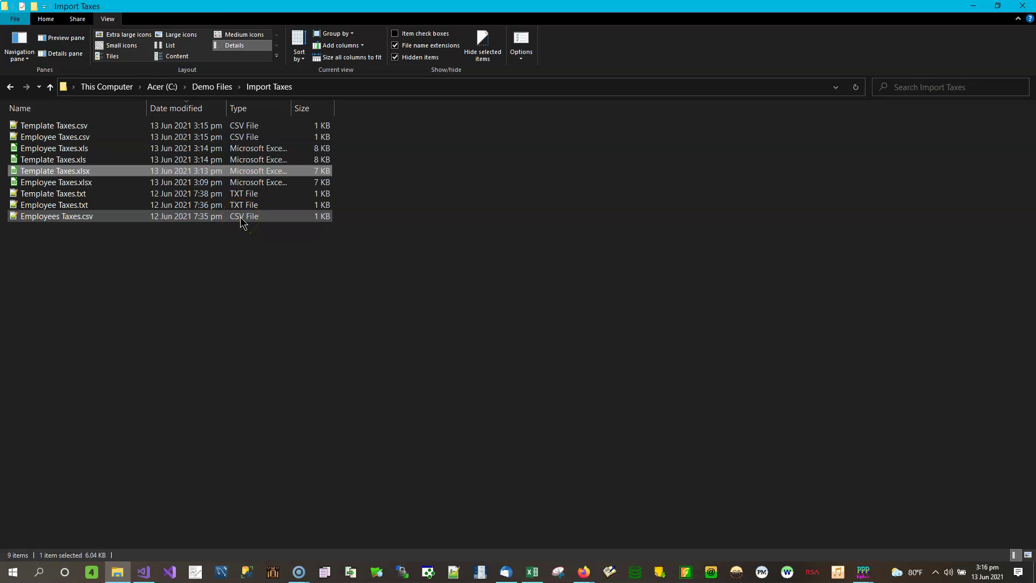
Delete the misnamed file Employees Taxes.csv from the Import Taxes folder
click(58, 220)
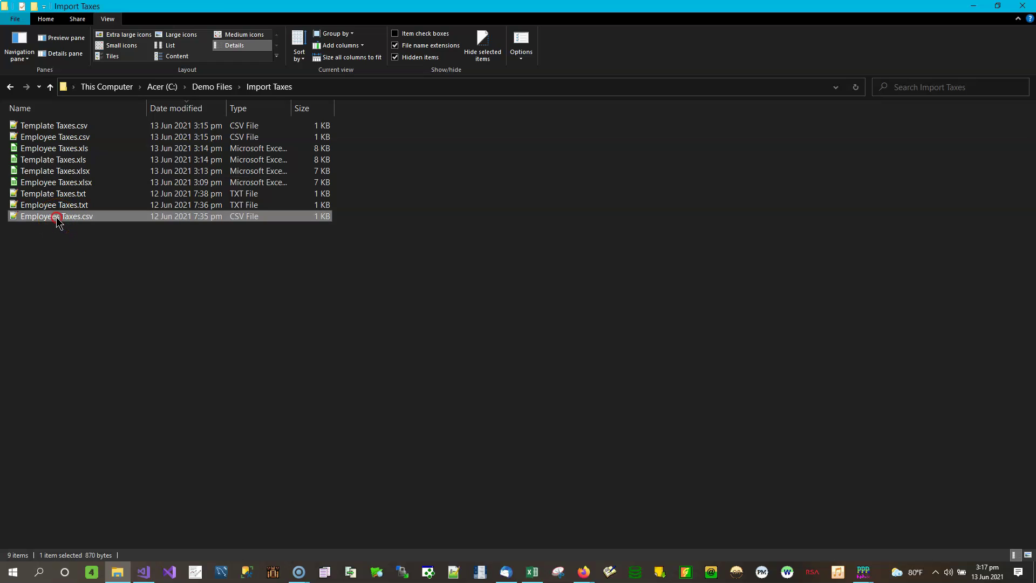
right_click(58, 221)
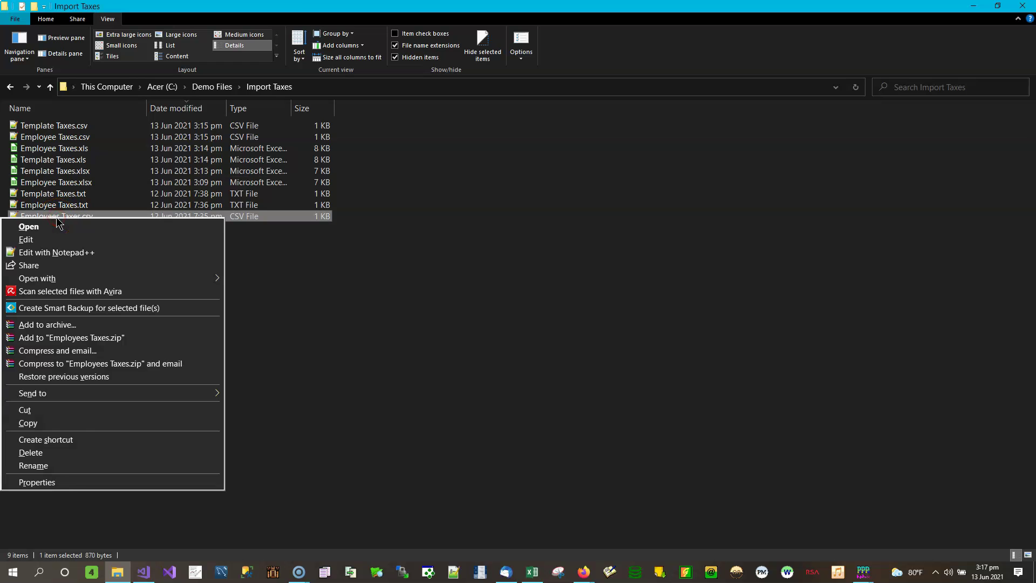
click(59, 452)
click(565, 328)
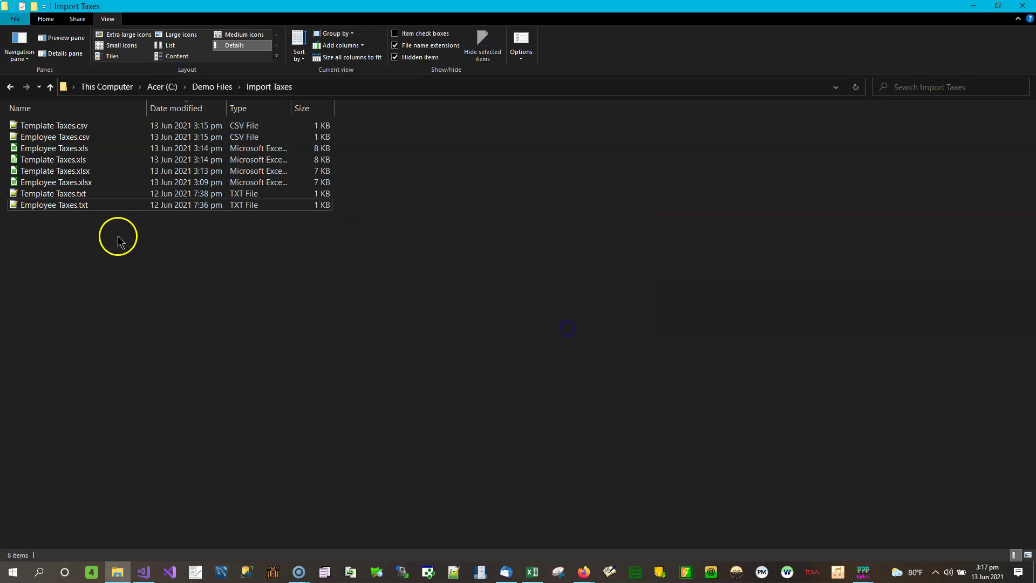
Open Template Taxes.txt in Notepad++ to examine its tab-delimited layout, and close it
click(74, 196)
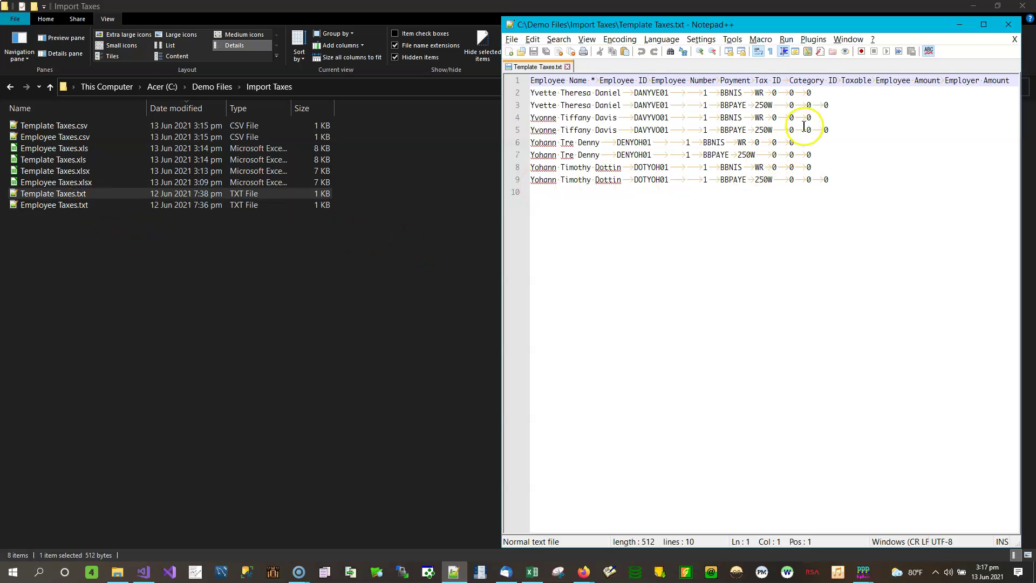
click(1010, 30)
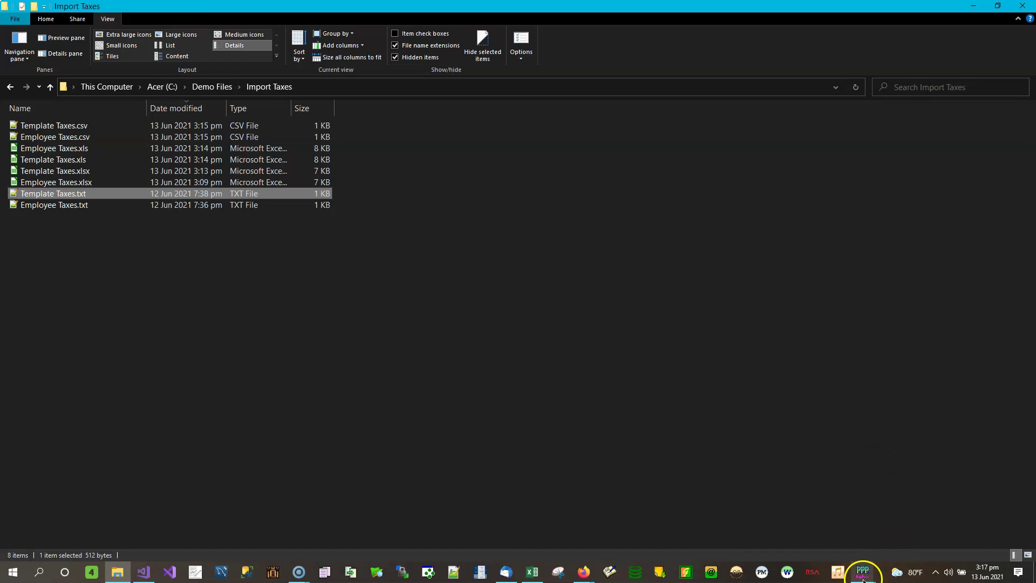
Switch to the Import Taxes window of PayPak Professional 4.0 and review the import formats, keeping Excel 2007 - xlsx
mouse_move(864, 578)
click(897, 538)
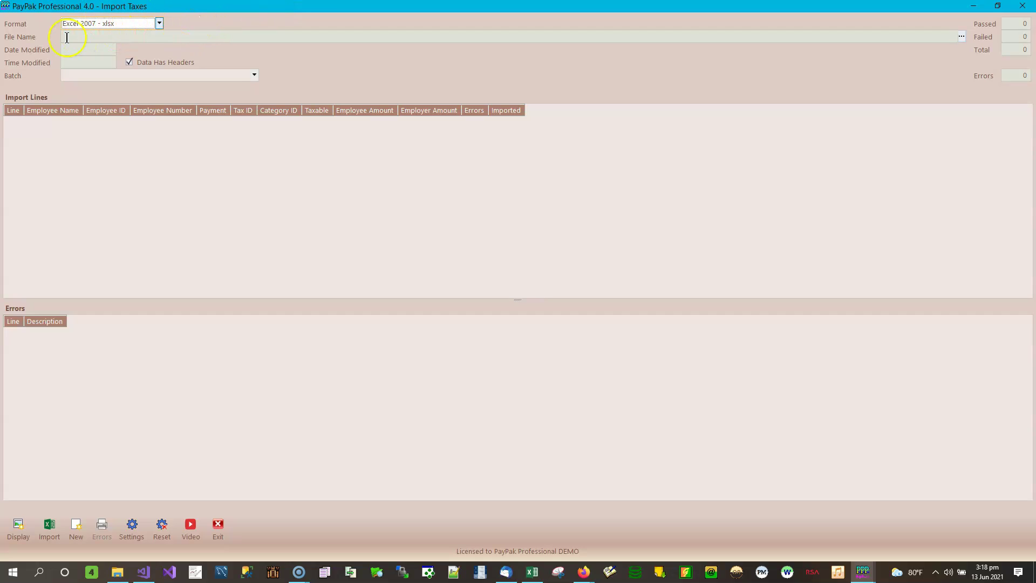
click(159, 24)
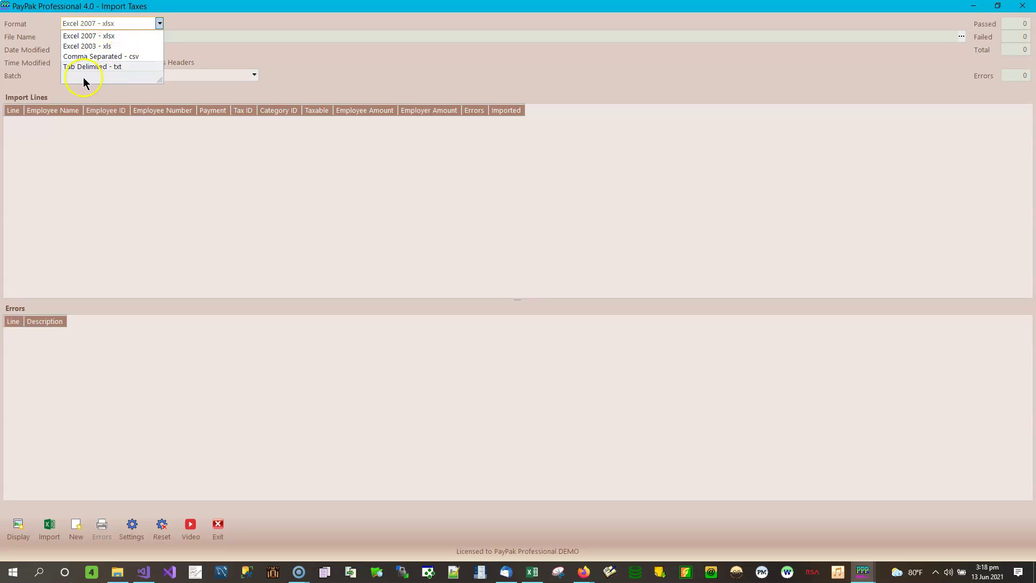
click(234, 50)
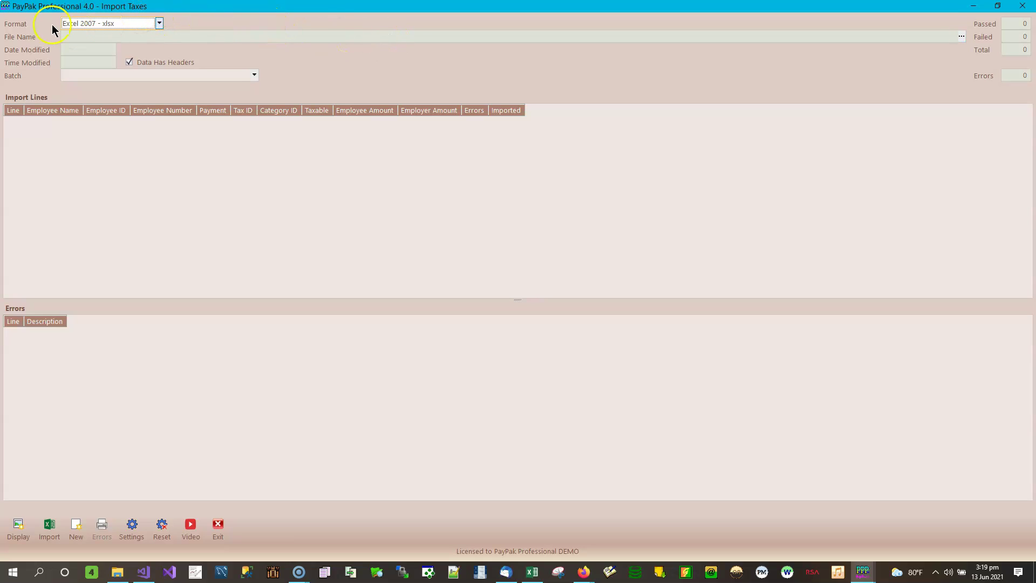
Choose Employee Taxes.xlsx from C:\Demo Files\Import Taxes as the data file to import
click(961, 37)
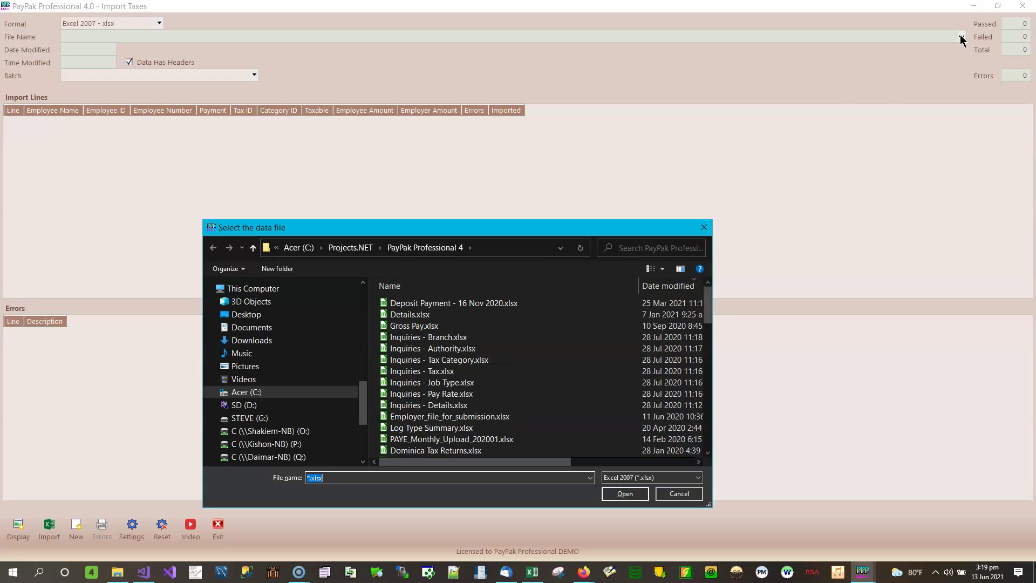
click(272, 397)
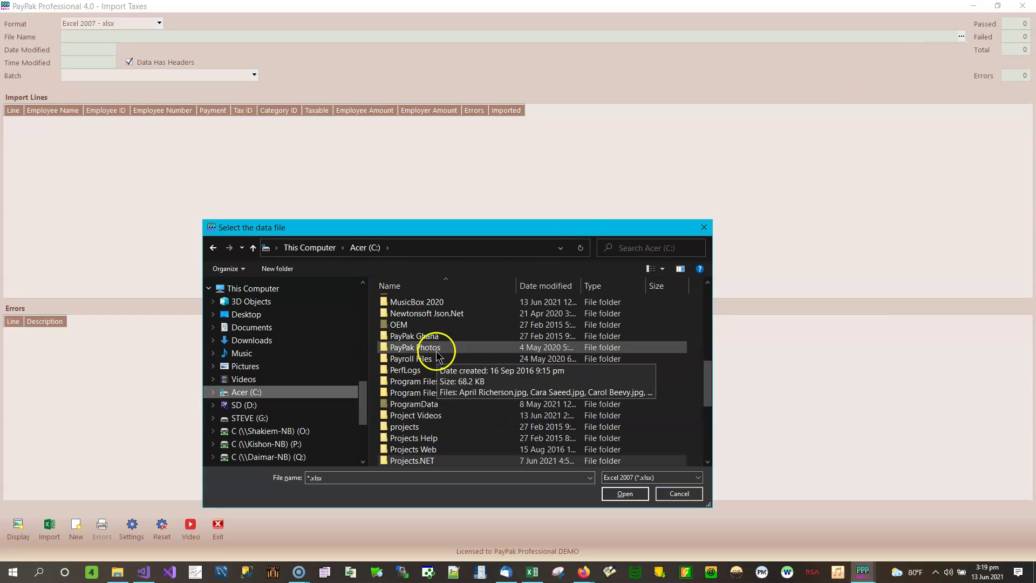
scroll(438, 355, up, 4)
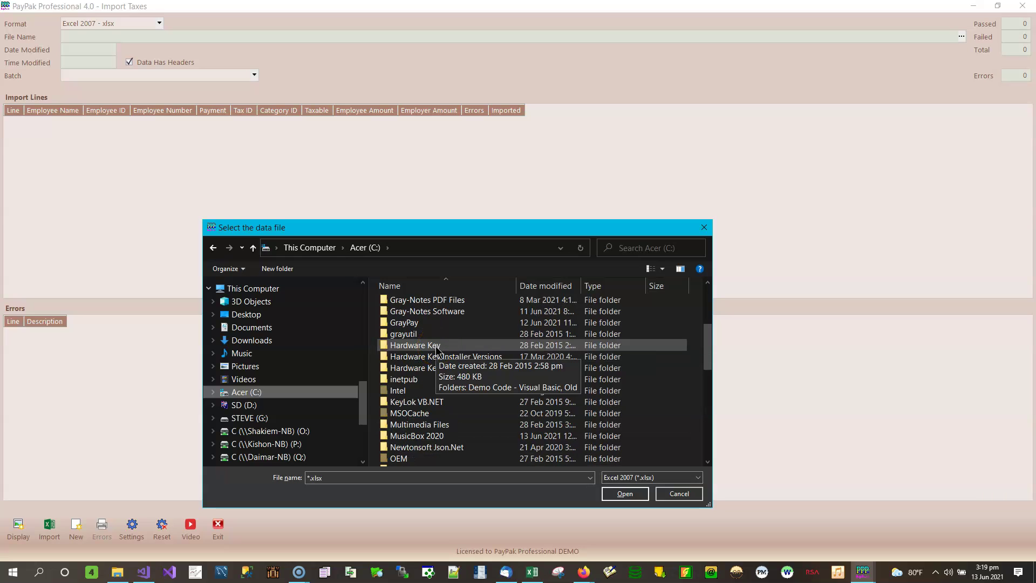
scroll(436, 348, up, 4)
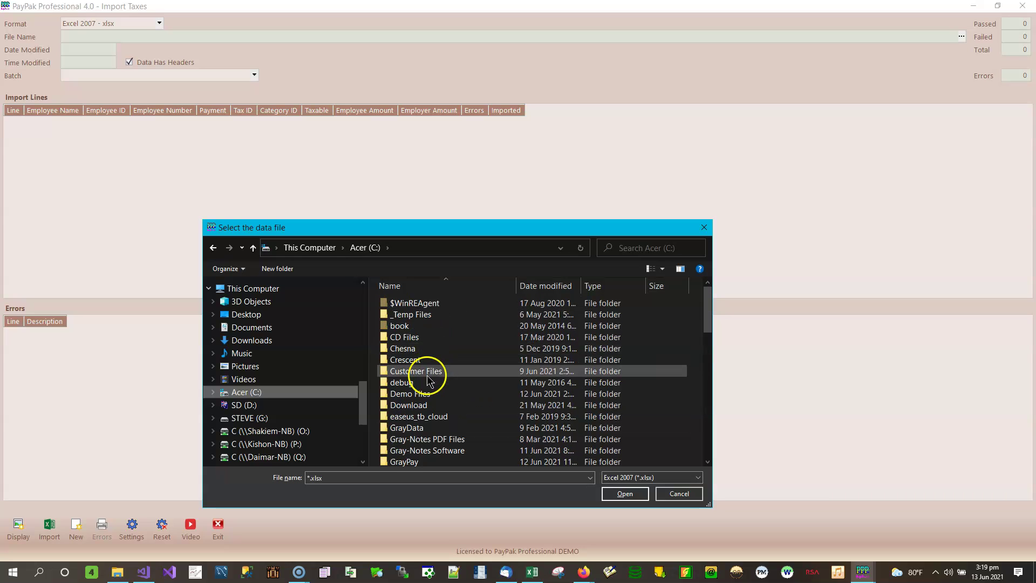
double_click(426, 393)
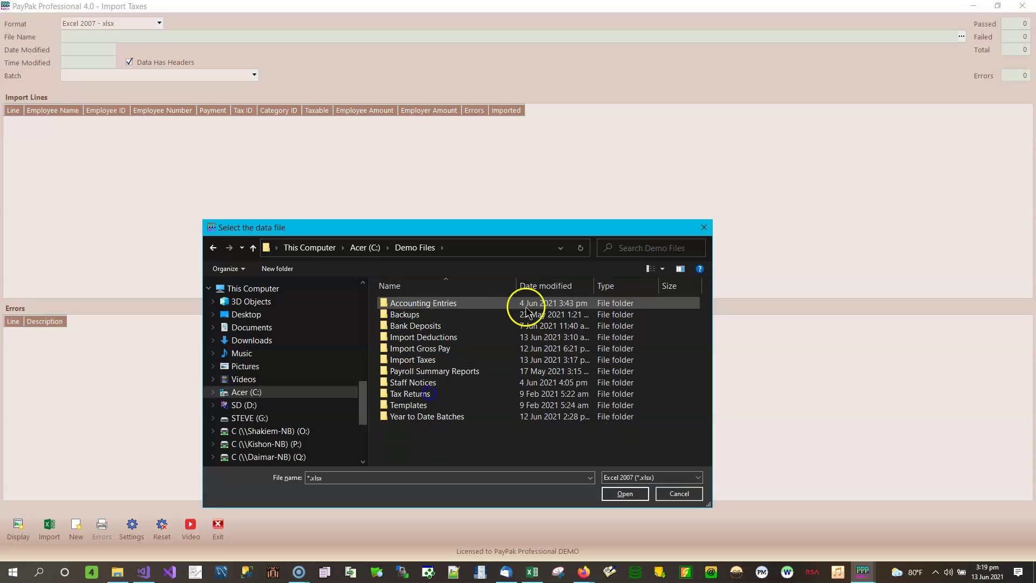
double_click(446, 359)
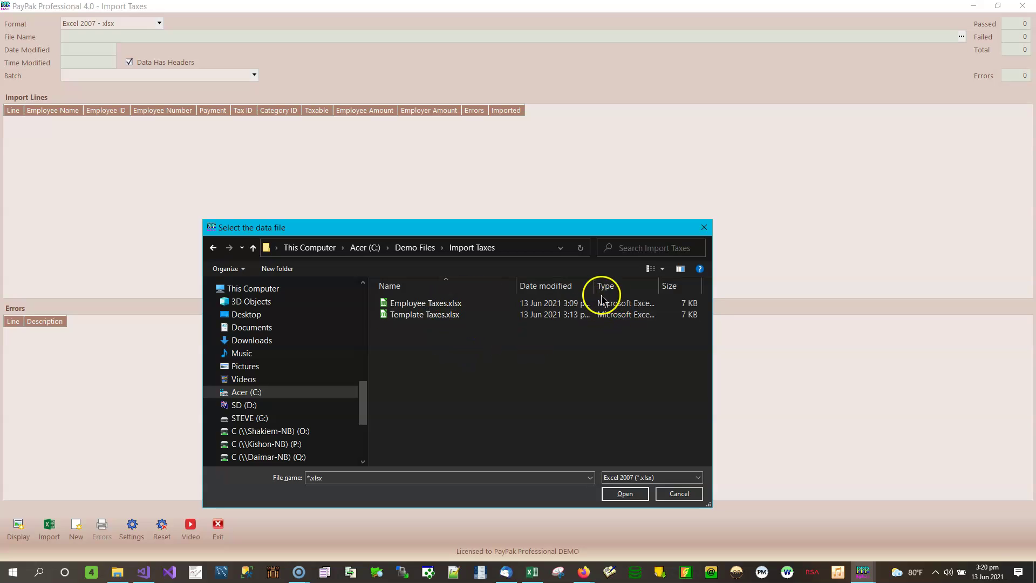
click(425, 307)
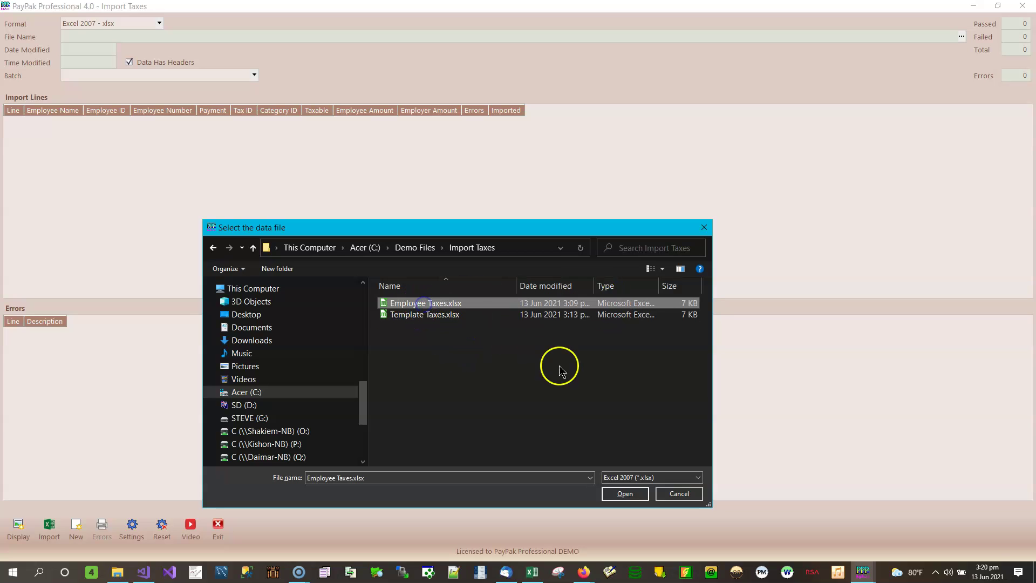
click(625, 493)
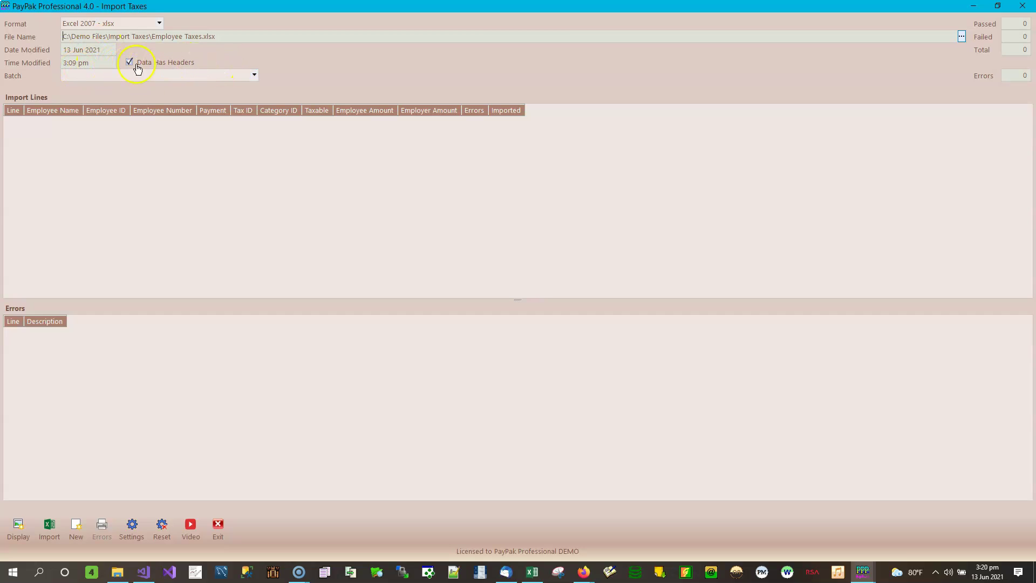
Select batch 197 - 27 Dec 2019 - Year To Date Test - YTD Batch and display the import lines from Employee Taxes.xlsx
click(254, 75)
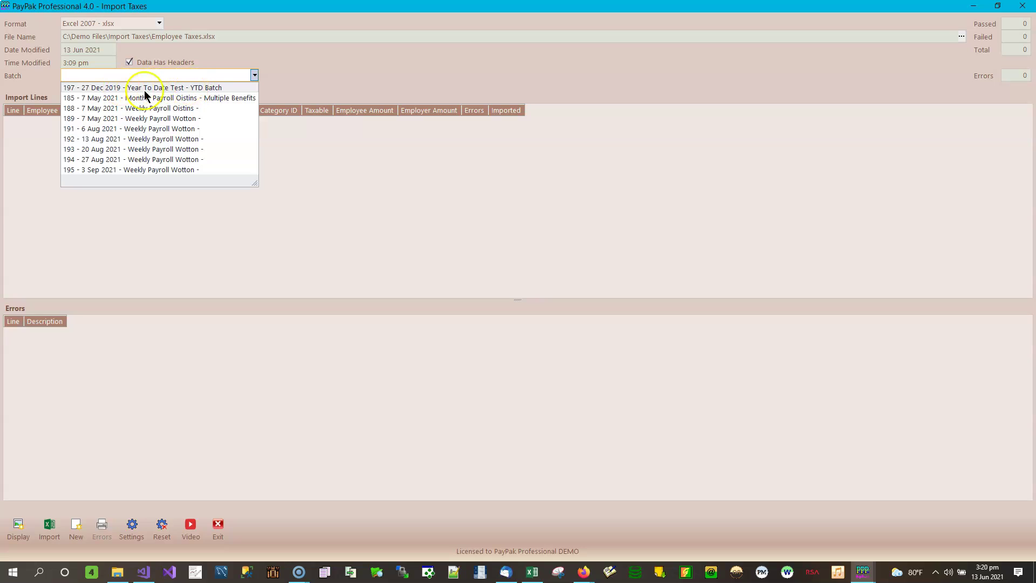
click(188, 86)
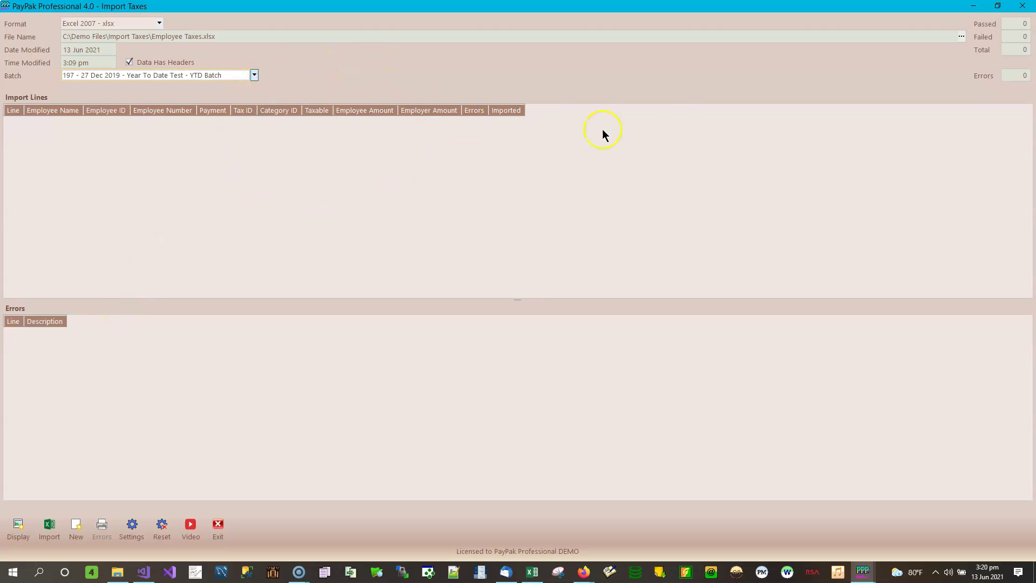
click(19, 527)
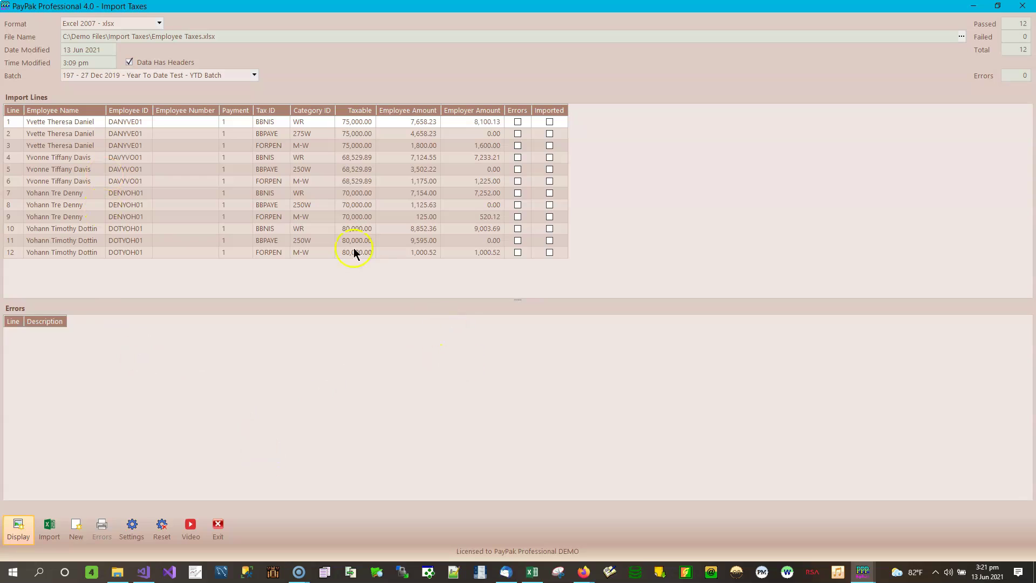
click(308, 134)
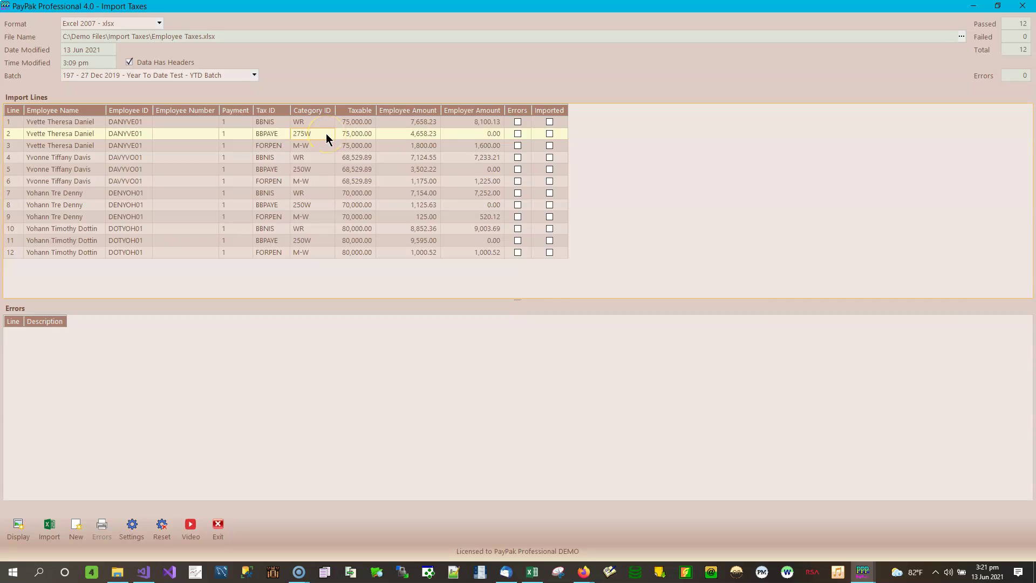
Open Employee Taxes.xlsx from the Import Taxes folder in LibreOffice Calc and clear the Category ID in cell F3
click(117, 572)
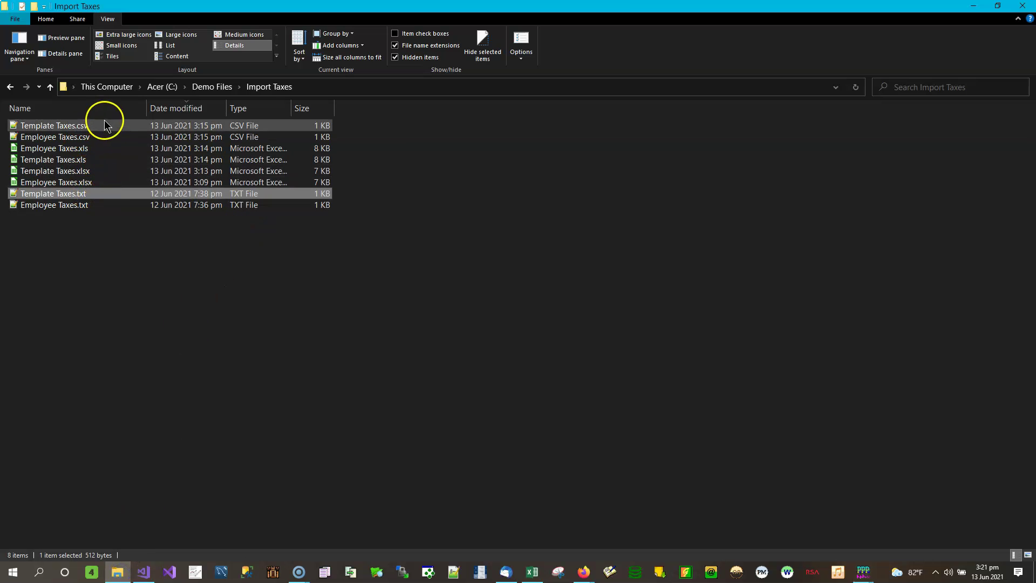
double_click(69, 185)
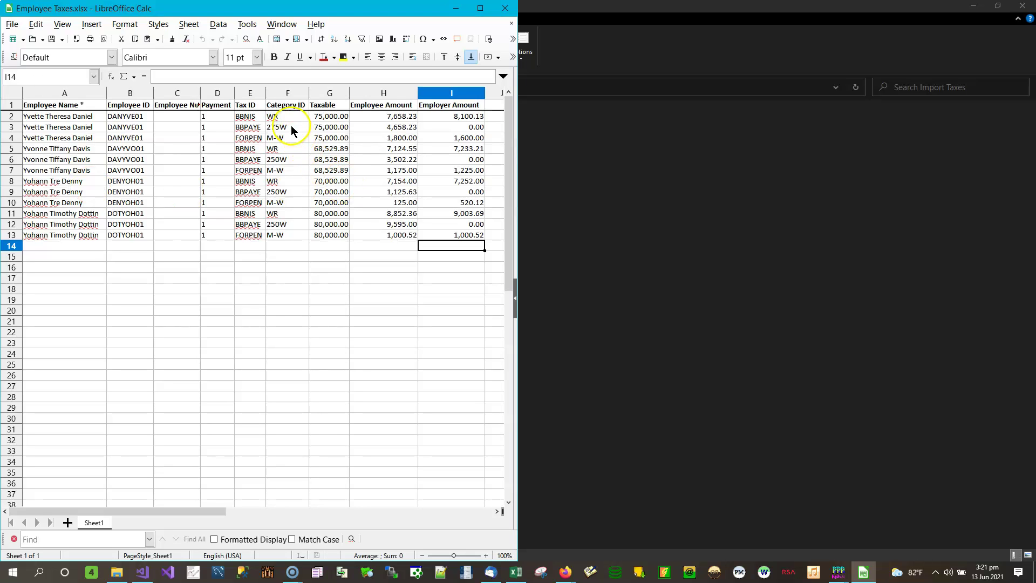
click(291, 130)
key(BackSpace)
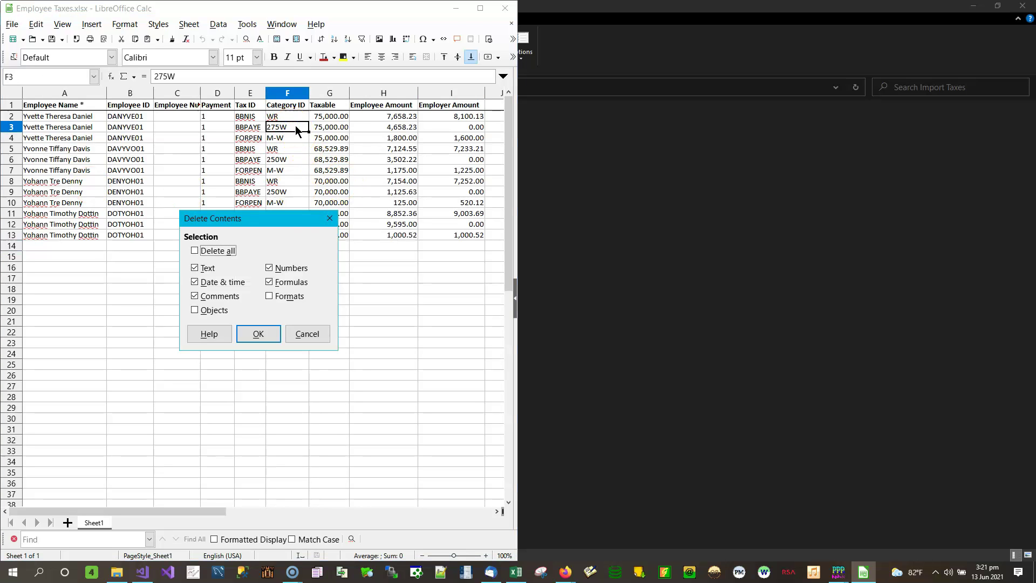
click(270, 332)
Change the Category ID in cell F6 to 290W
click(283, 160)
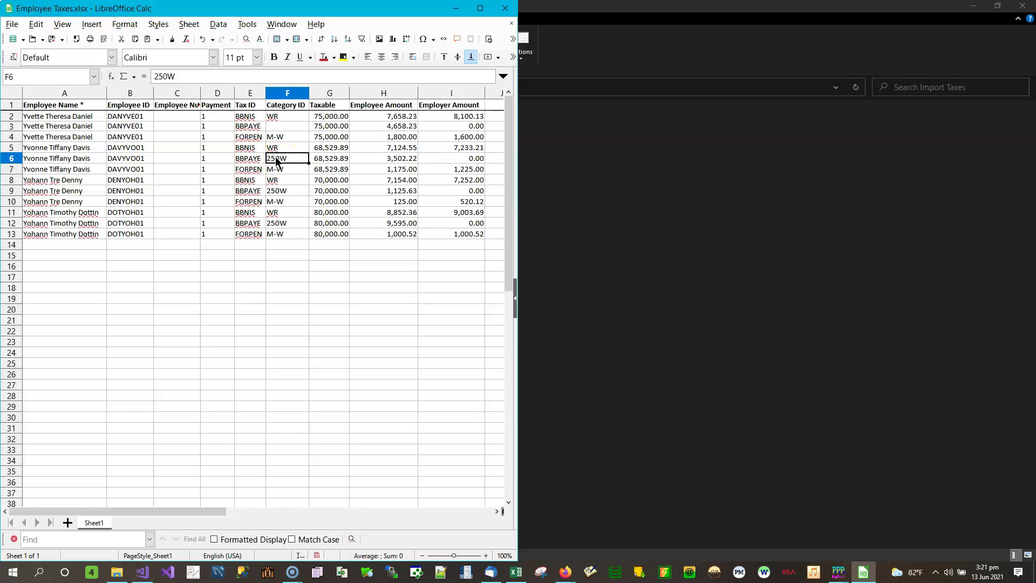
double_click(275, 161)
key(BackSpace)
text(9)
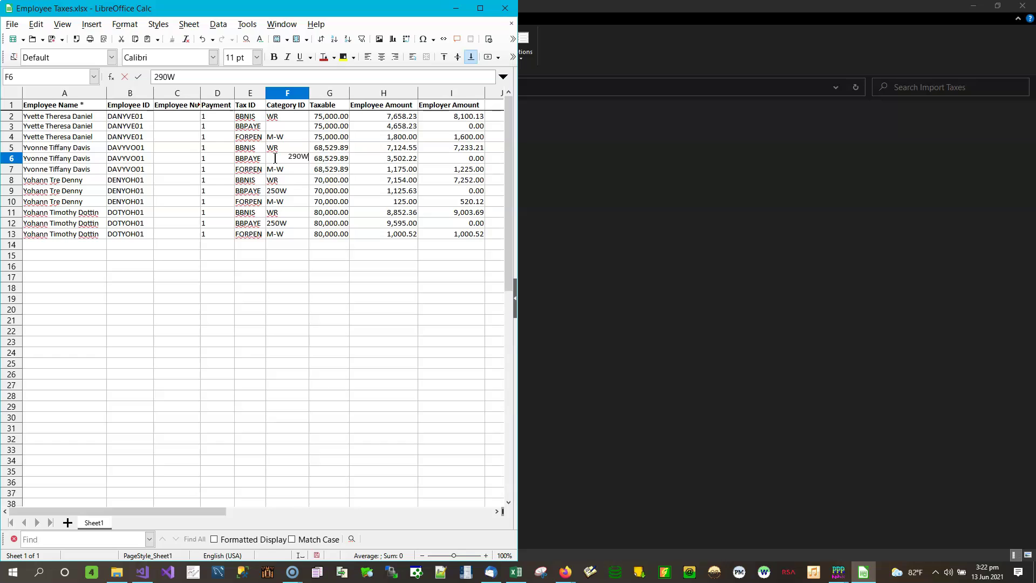
key(Return)
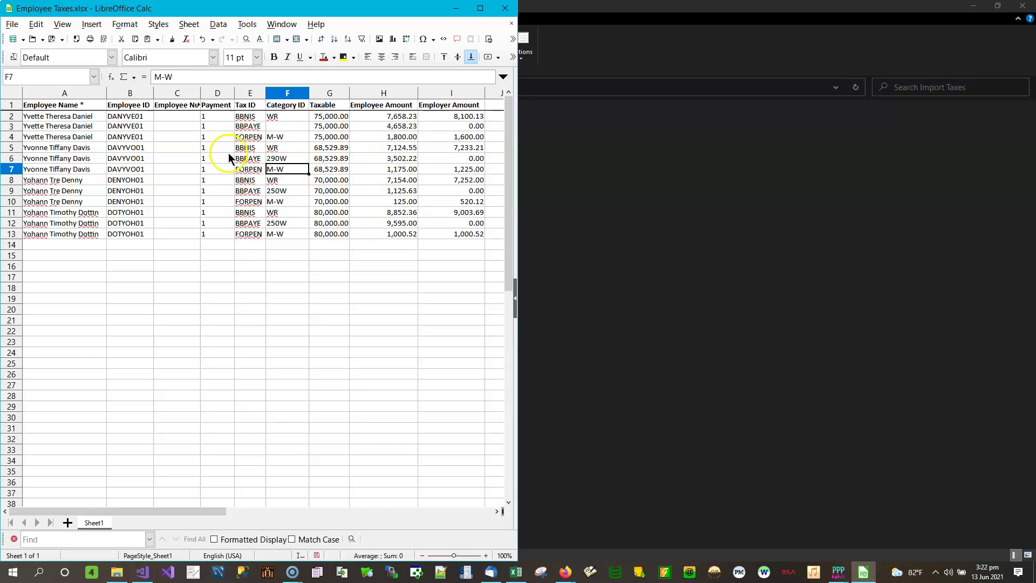
click(295, 159)
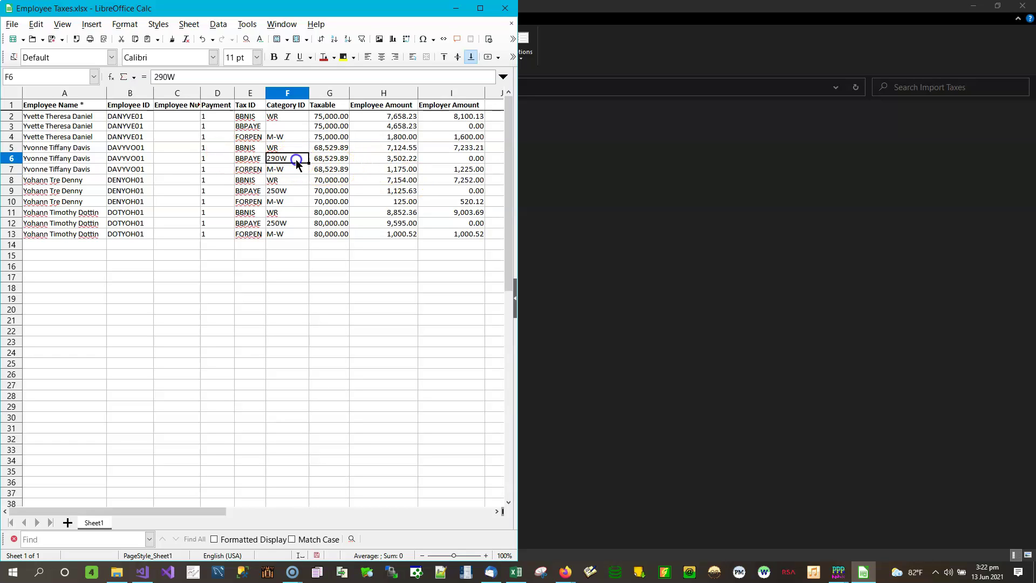
Save Employee Taxes.xlsx in Excel 2007-365 format and close the spreadsheet
click(52, 41)
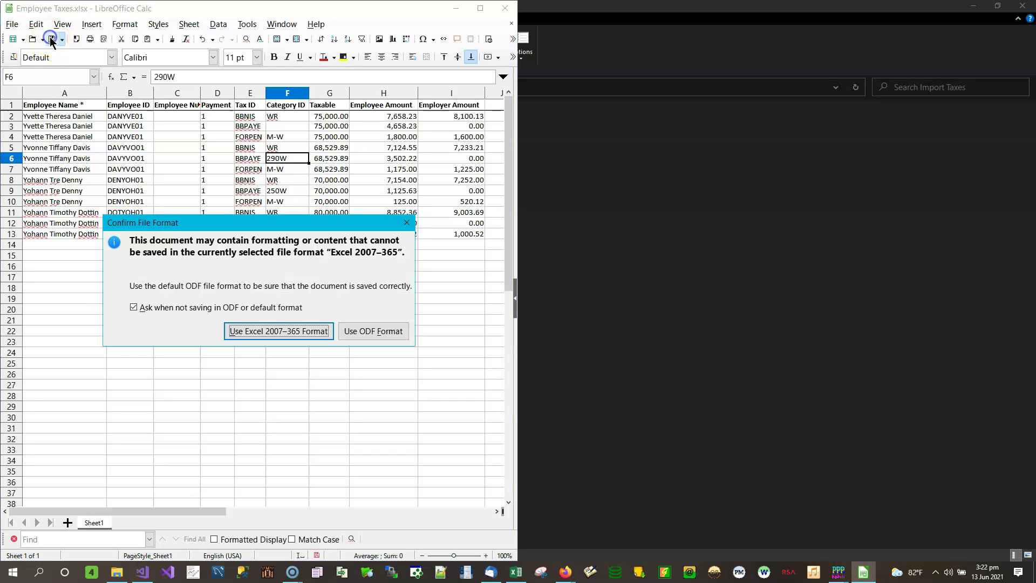
click(273, 327)
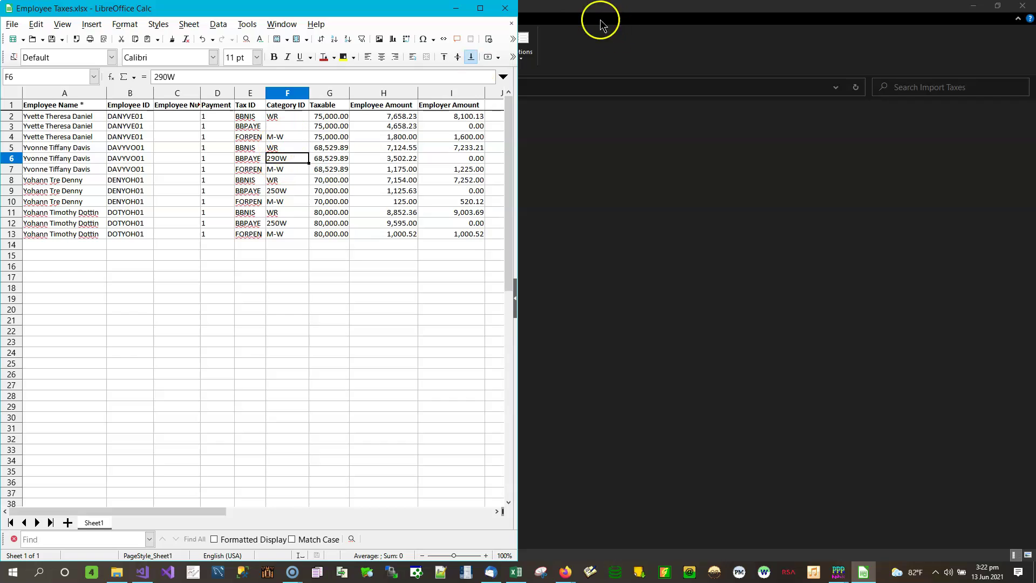
click(505, 8)
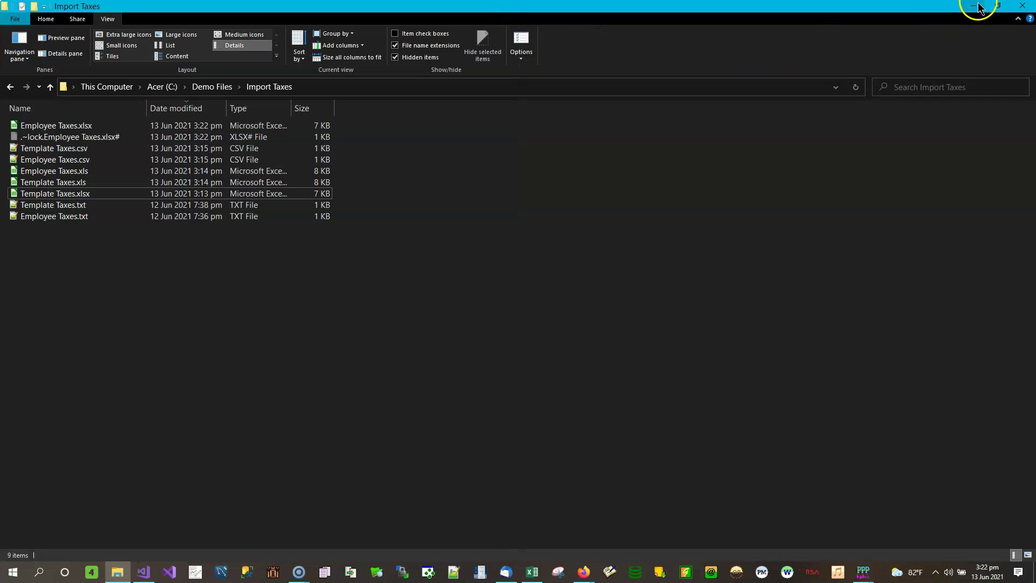
Return to the Import Taxes window of PayPak Professional 4.0 and redisplay the edited file's import lines, dismissing the message box
click(974, 7)
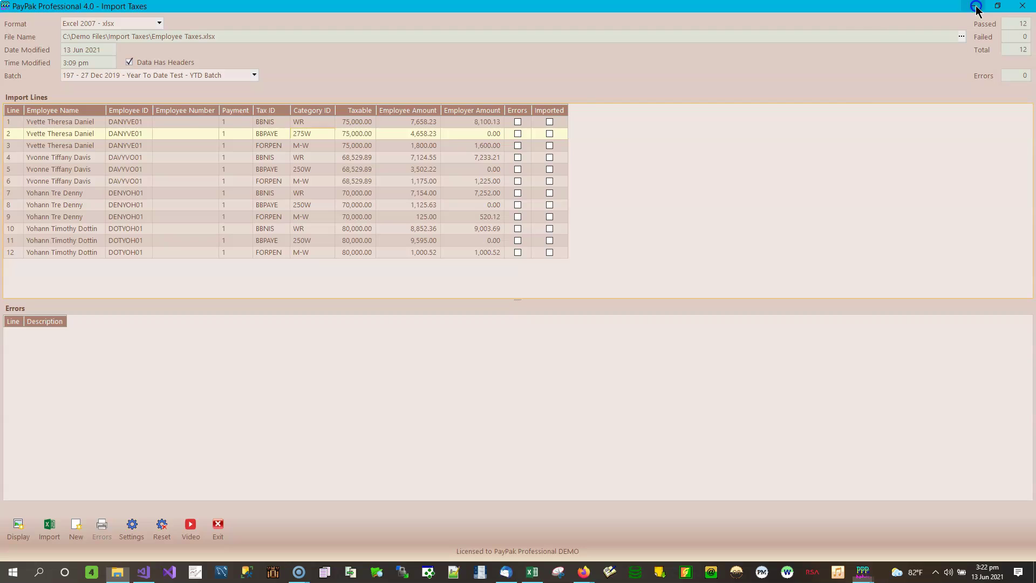
click(18, 526)
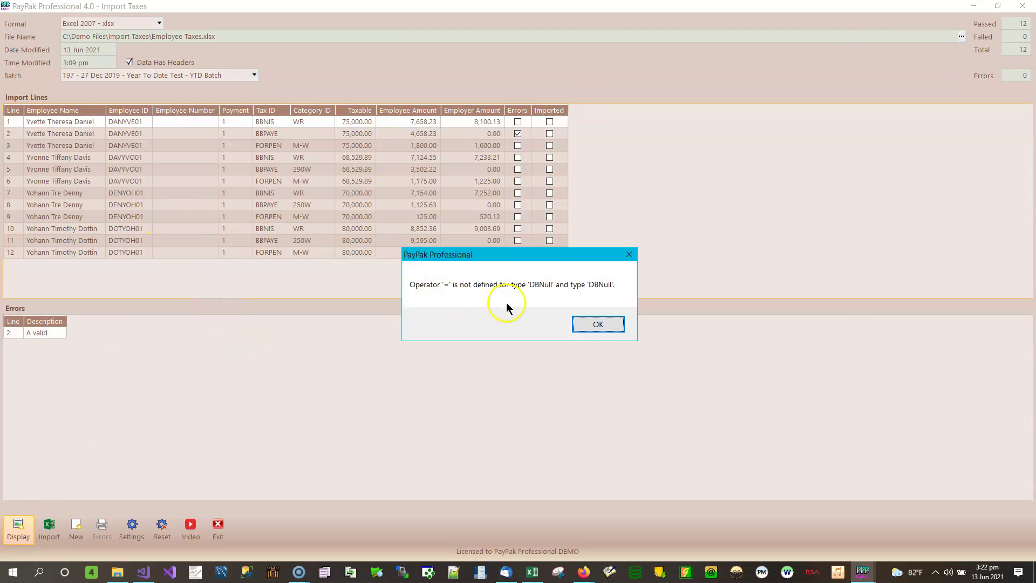
click(597, 324)
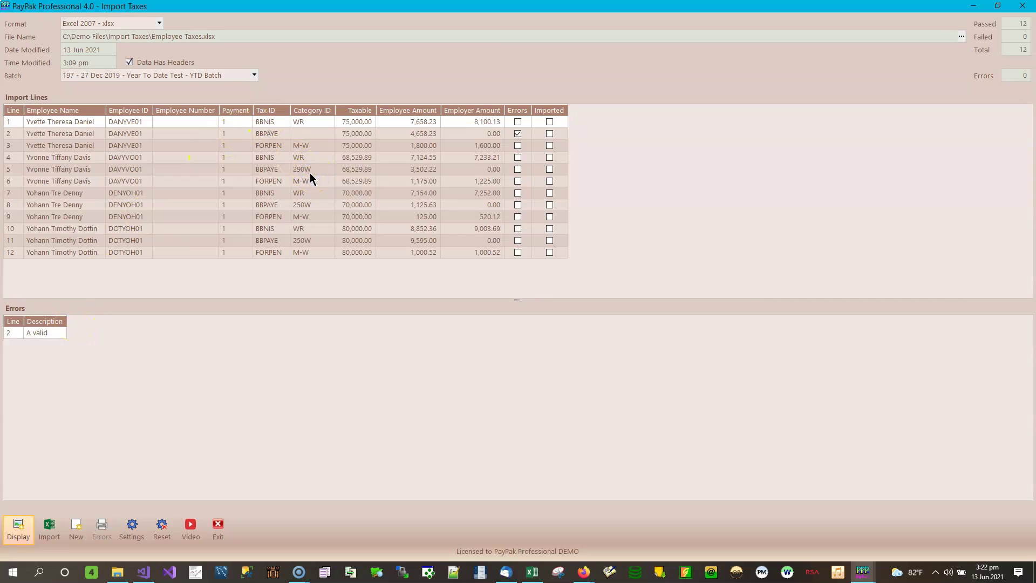
Open Template Taxes.xlsx from the Import Taxes folder to check its Category ID entries, and close it
click(128, 573)
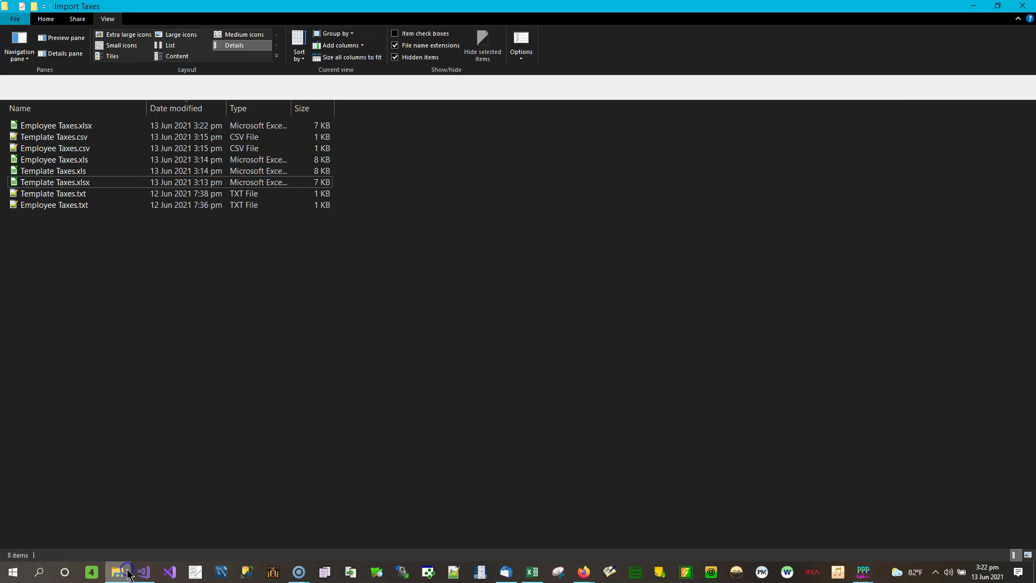
double_click(95, 183)
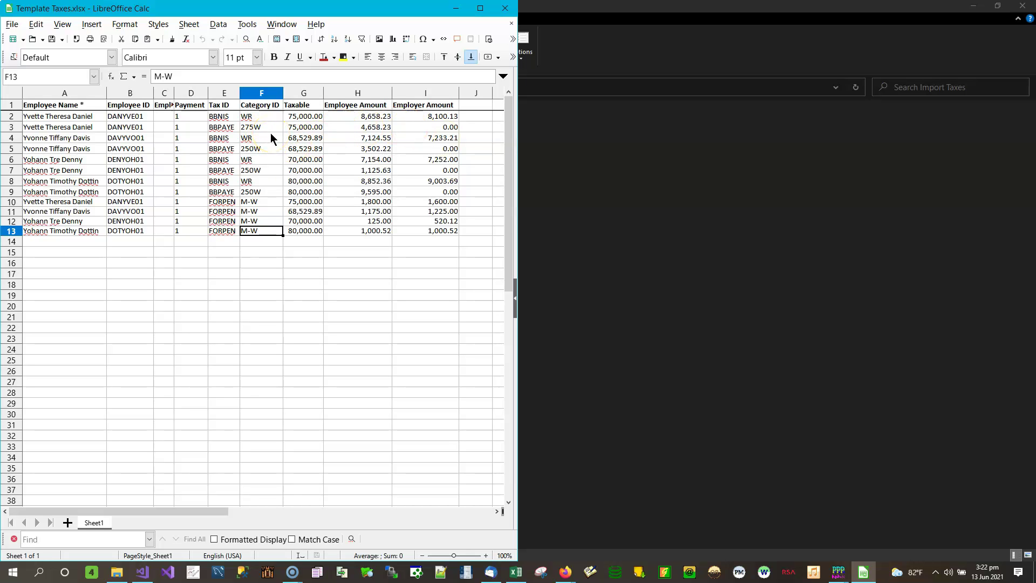
click(505, 7)
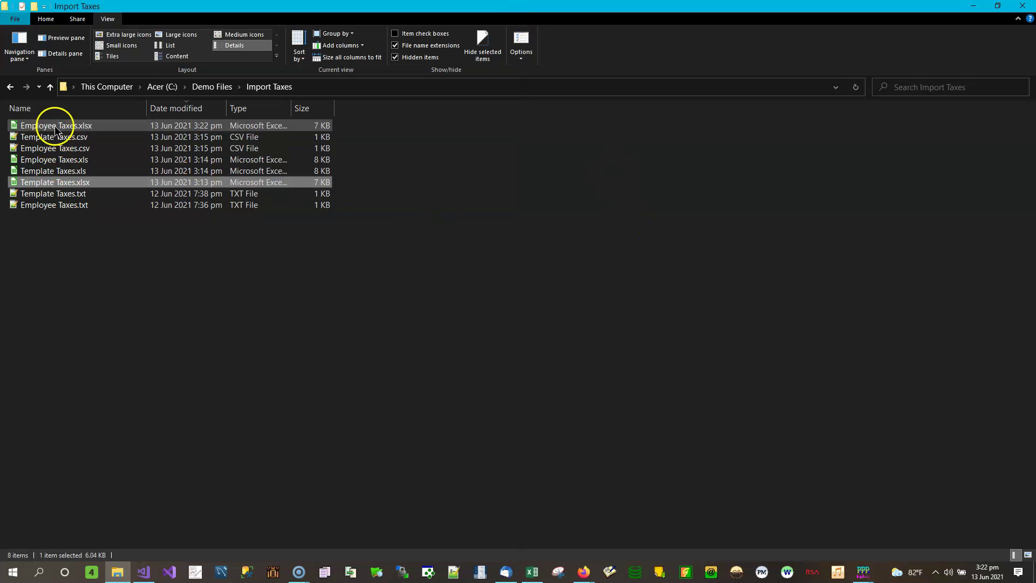
Reopen Employee Taxes.xlsx and clear the contents of Category ID cell F3 again, keeping the default deletion options
double_click(58, 127)
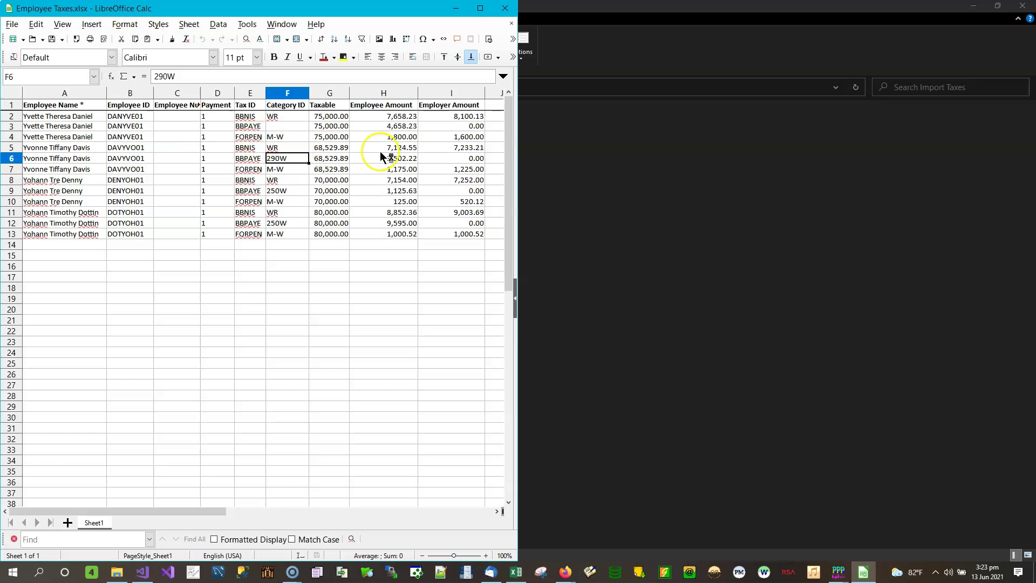
click(284, 127)
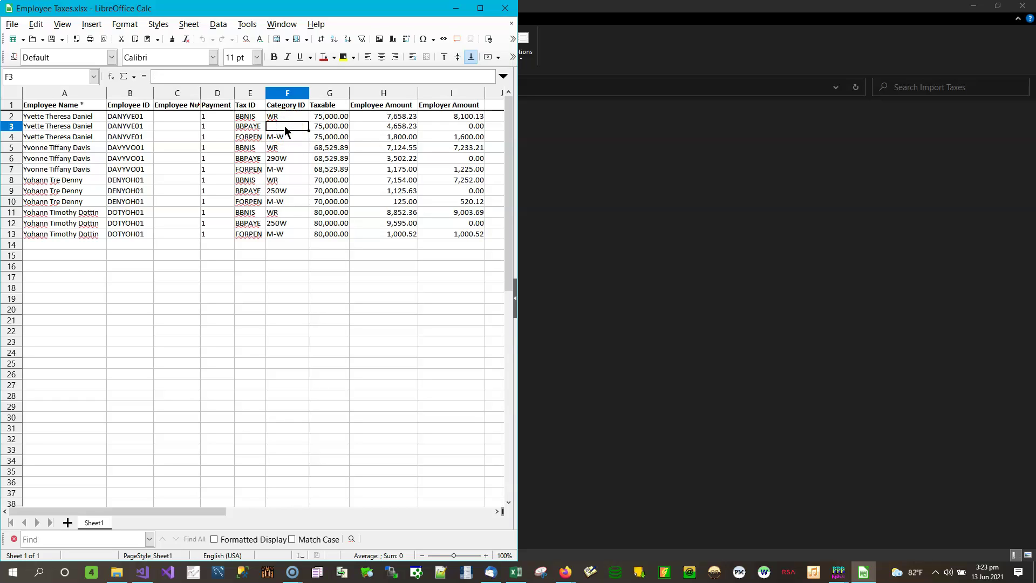
double_click(285, 128)
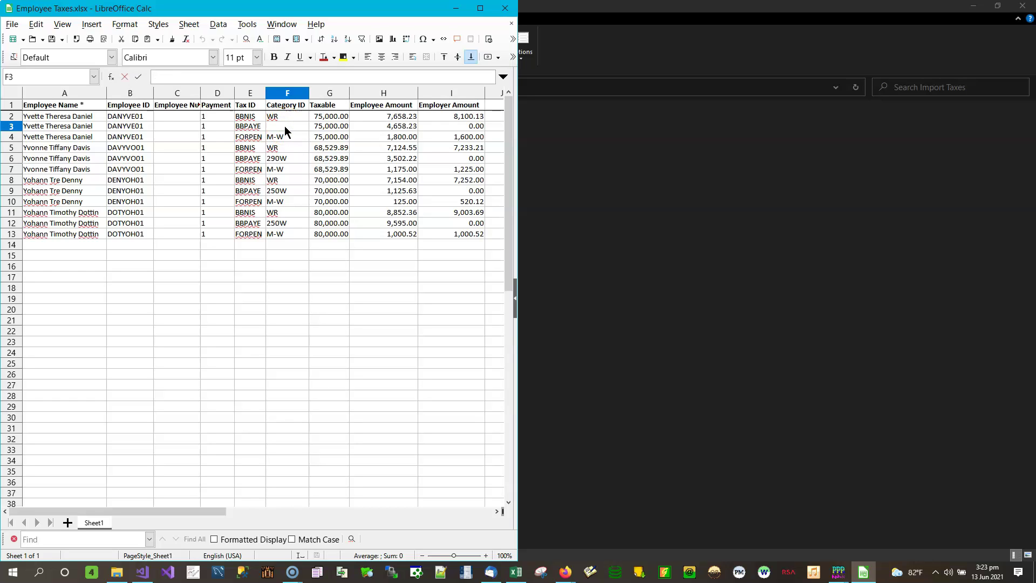
click(339, 126)
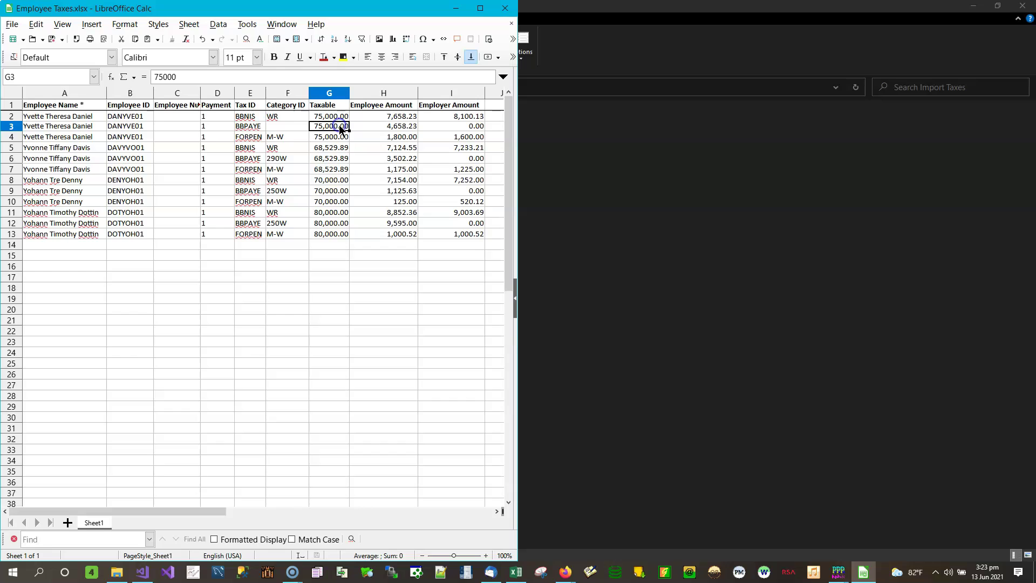
click(278, 127)
right_click(284, 126)
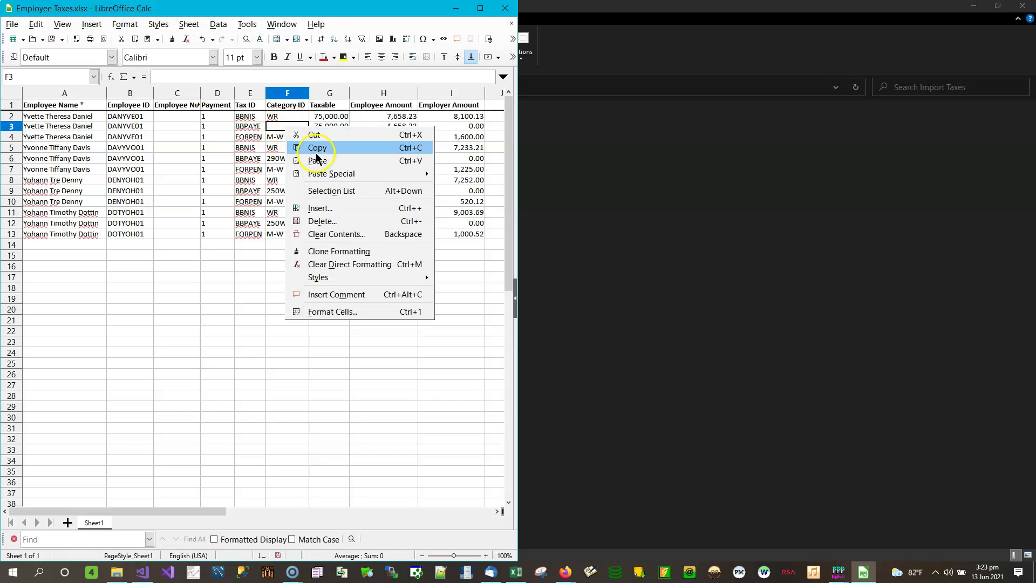
click(340, 234)
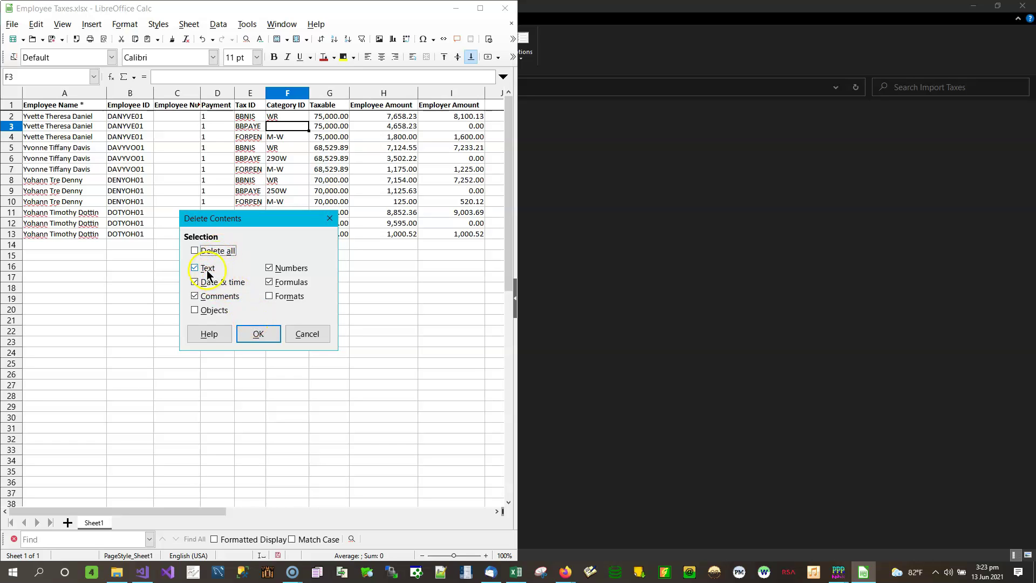
click(259, 334)
click(286, 128)
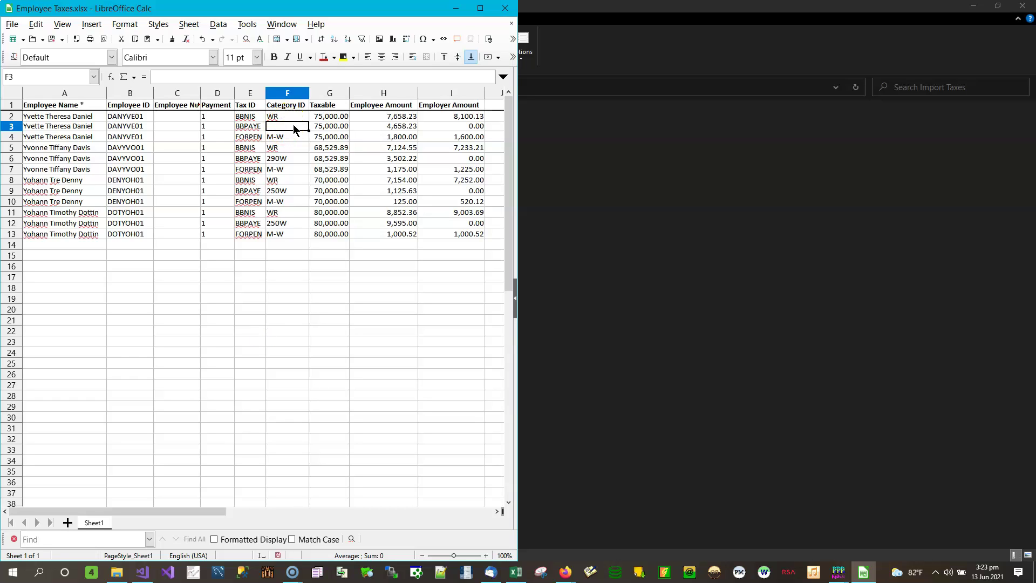
key(Return)
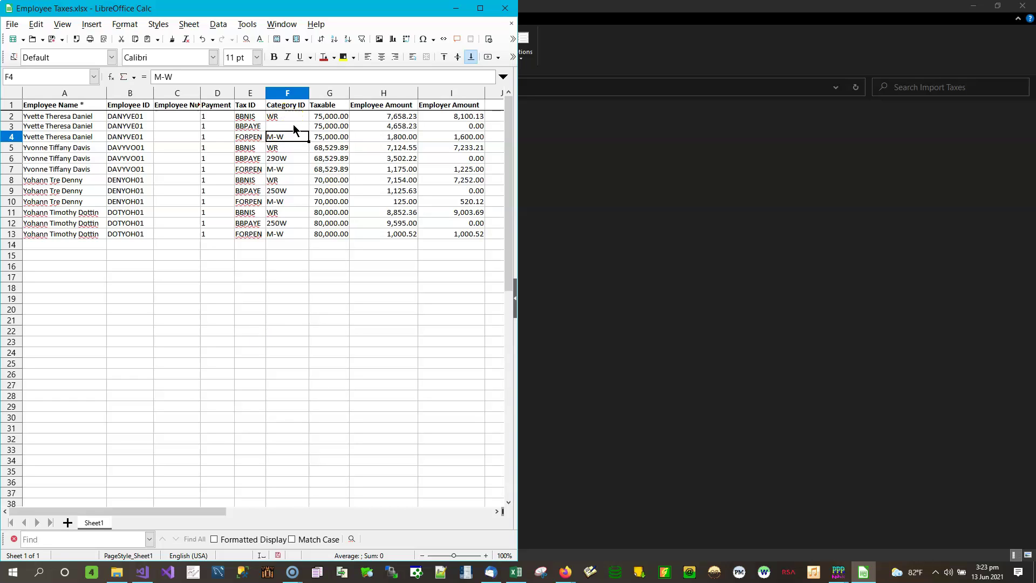
click(290, 128)
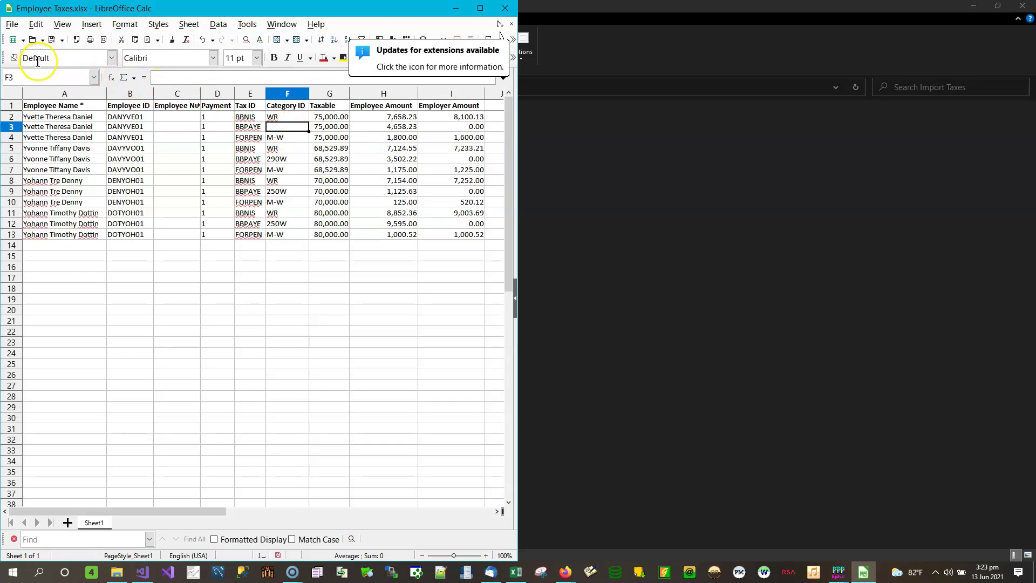
double_click(308, 129)
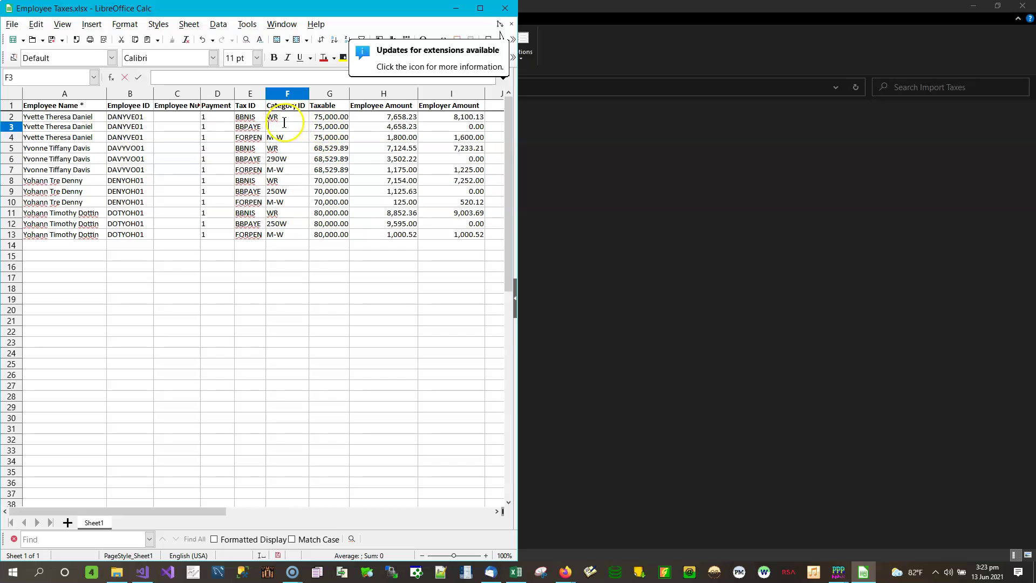
click(325, 127)
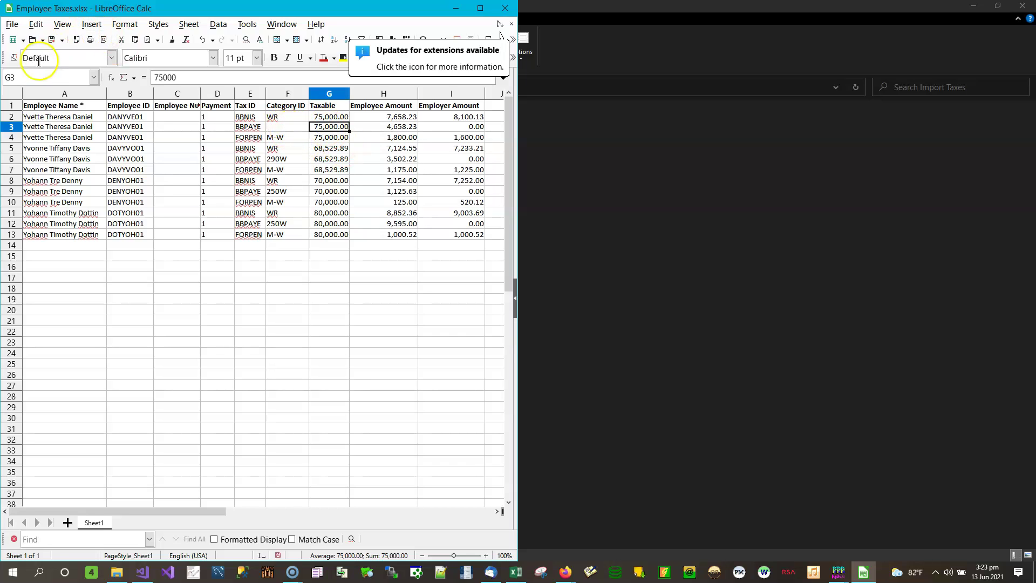
Save Employee Taxes.xlsx in Excel 2007-365 format, close it, and switch back to the Import Taxes window of PayPak Professional 4.0
click(52, 39)
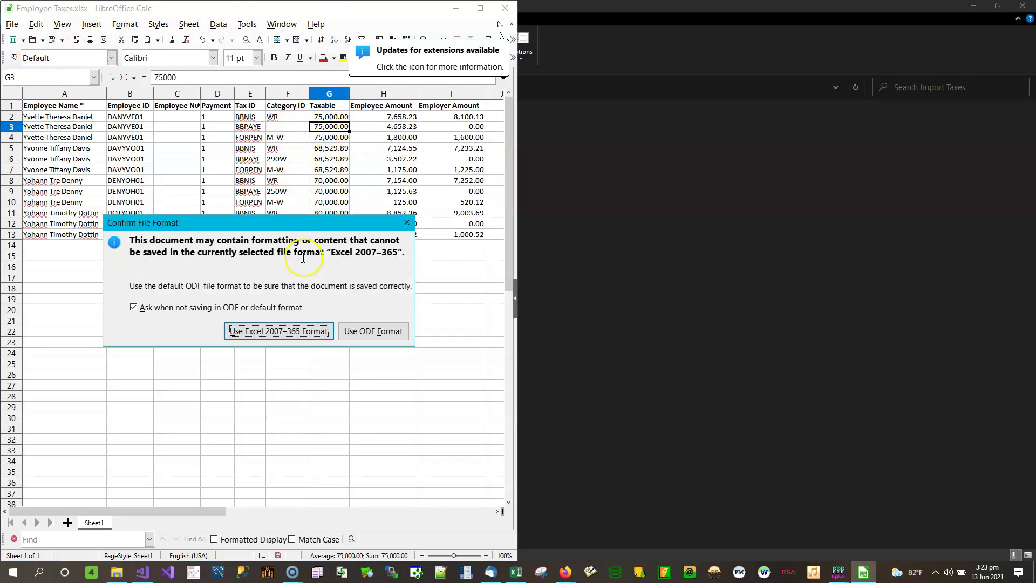
click(300, 331)
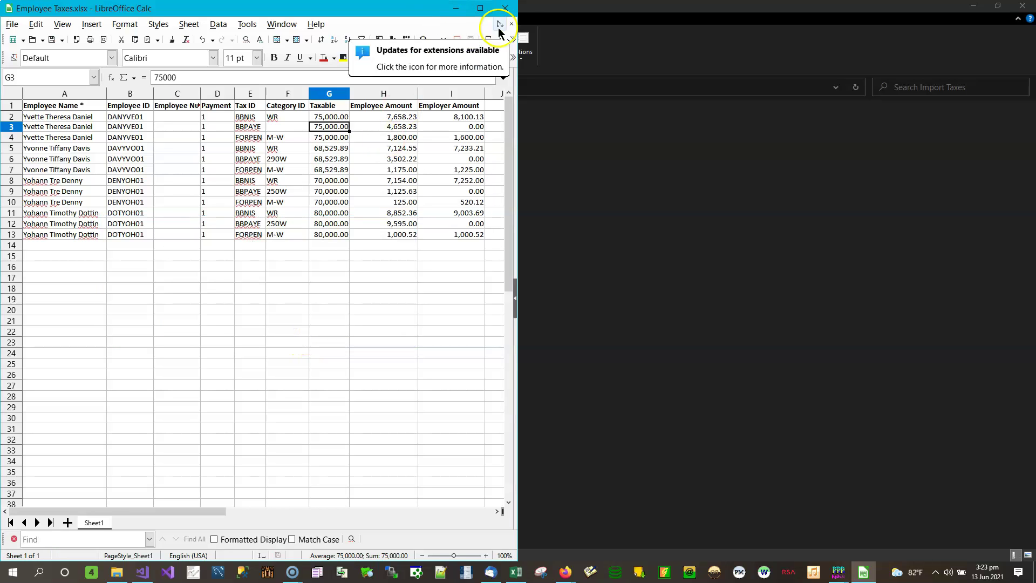
click(505, 8)
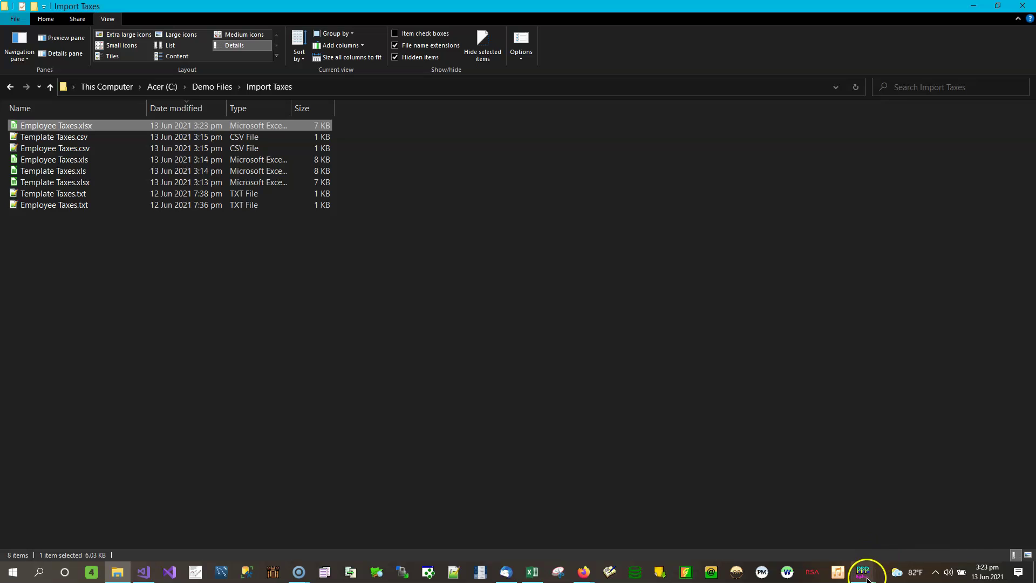
mouse_move(863, 567)
click(900, 516)
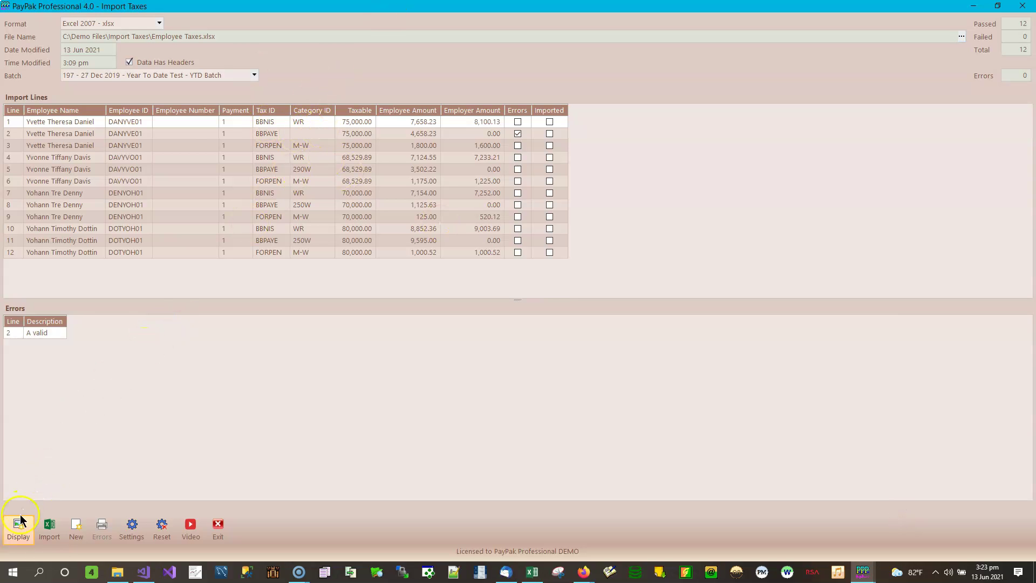
Redisplay the import lines of Employee Taxes.xlsx, dismiss the message box, and check the Category IDs on lines 2 and 5
click(17, 531)
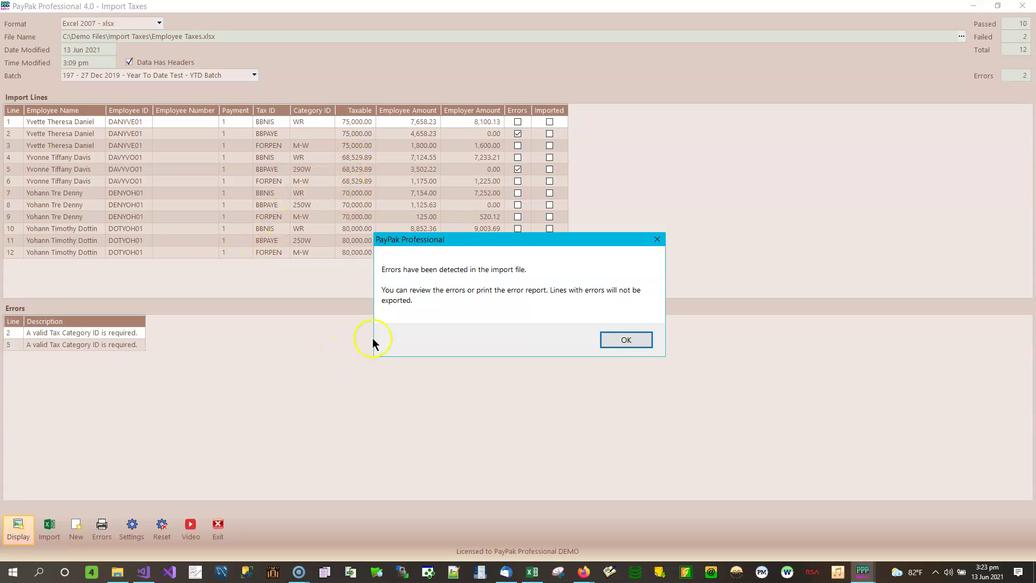
click(632, 340)
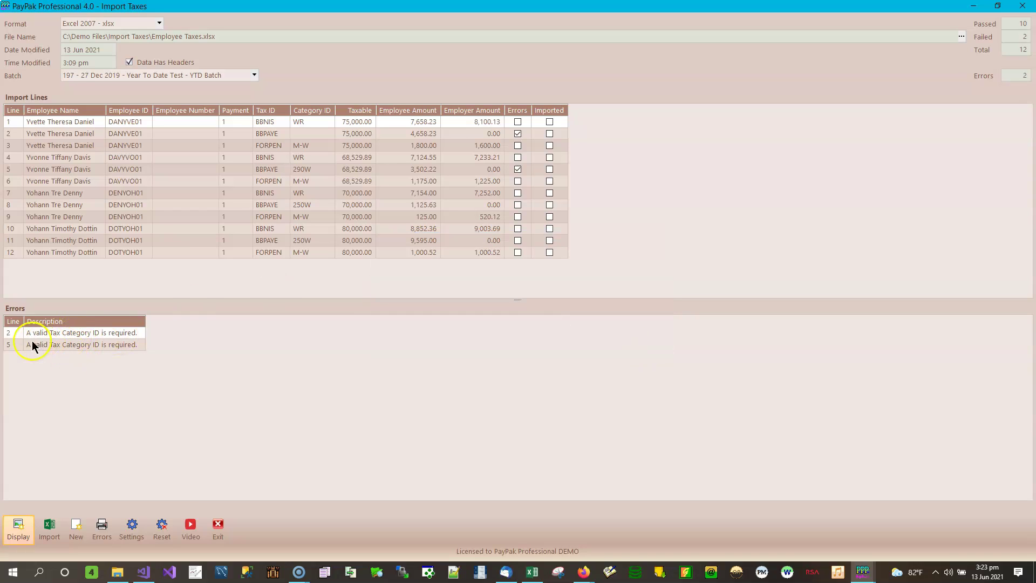
click(50, 334)
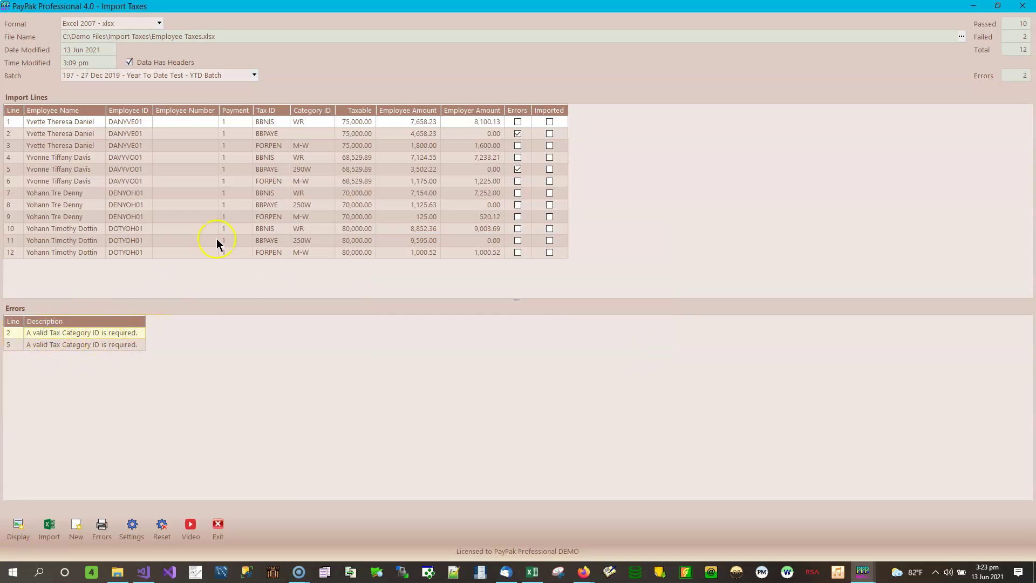
click(308, 144)
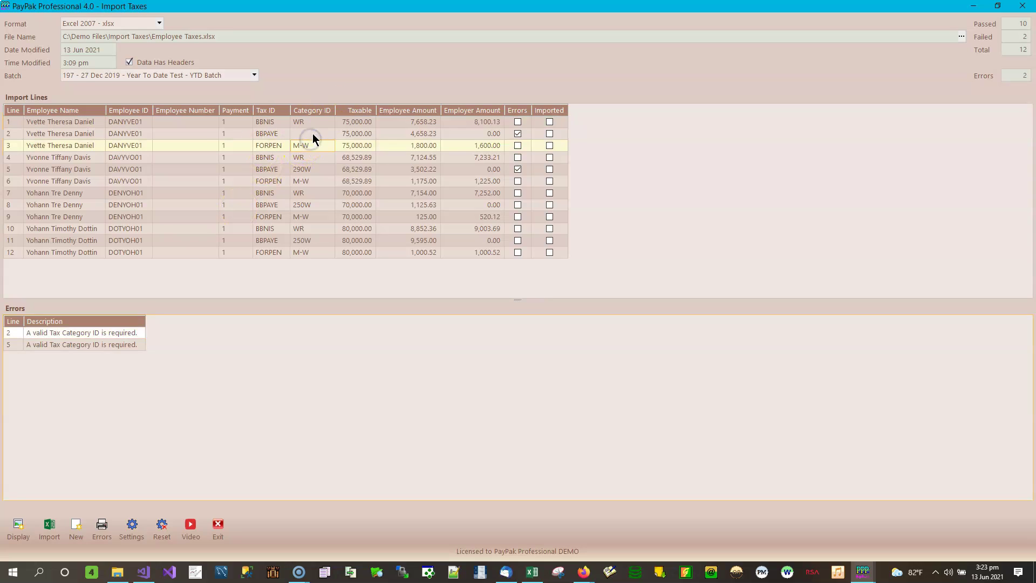
click(313, 134)
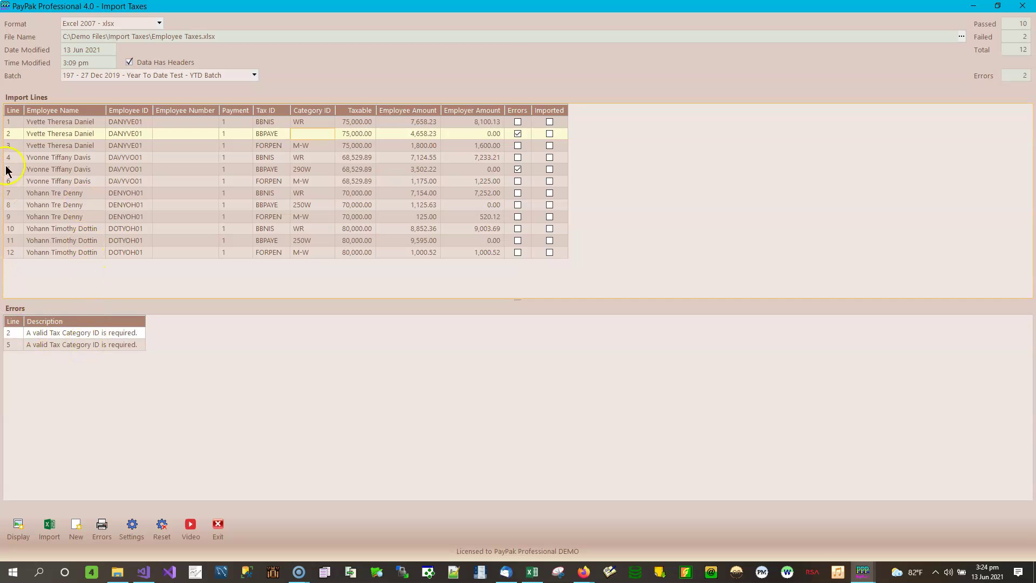
click(316, 172)
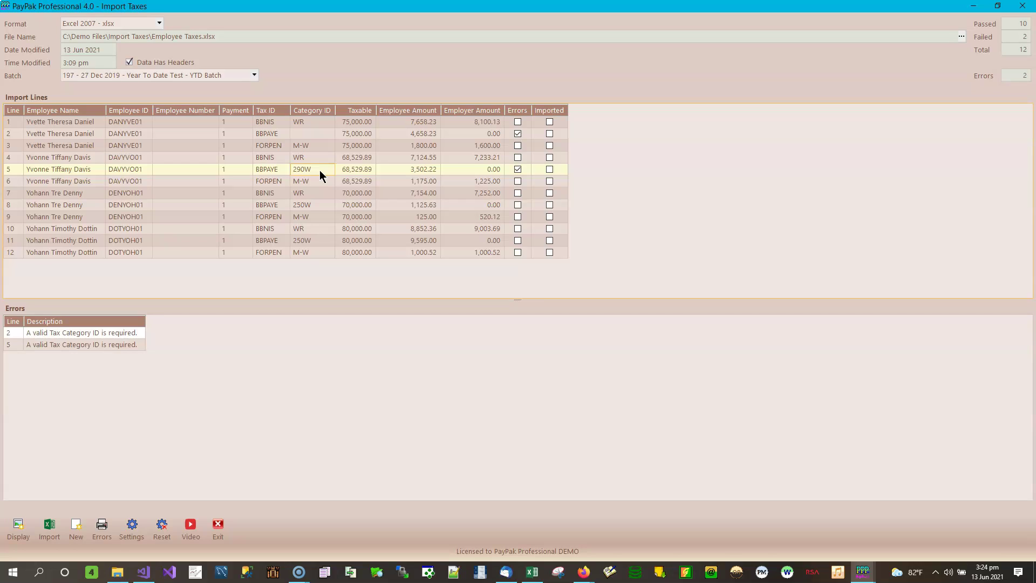
click(314, 171)
Open the Tax Assistant from the main PayPak window and choose country Barbados, tax Income Tax and frequency Weekly
click(974, 7)
click(350, 7)
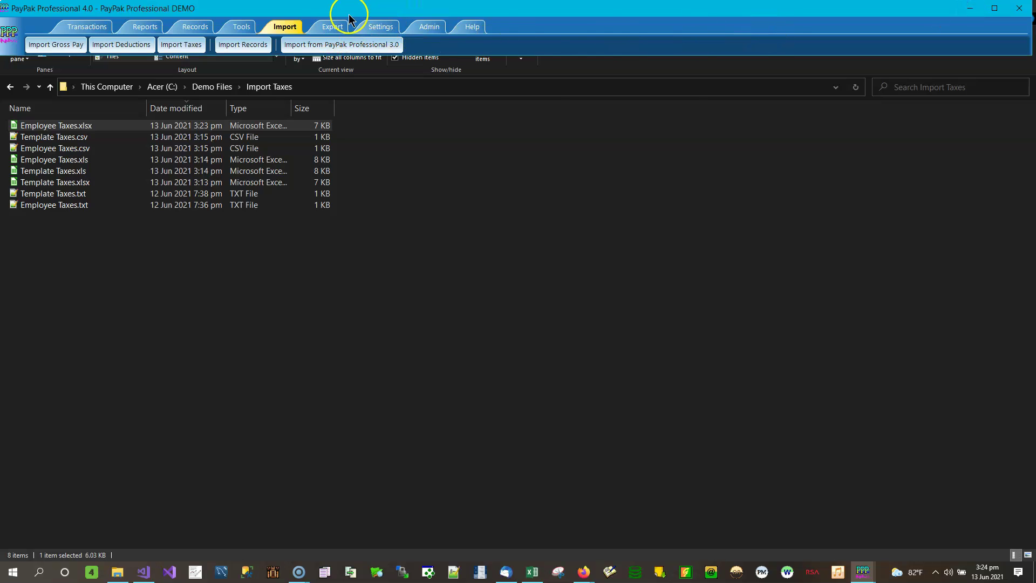
click(196, 28)
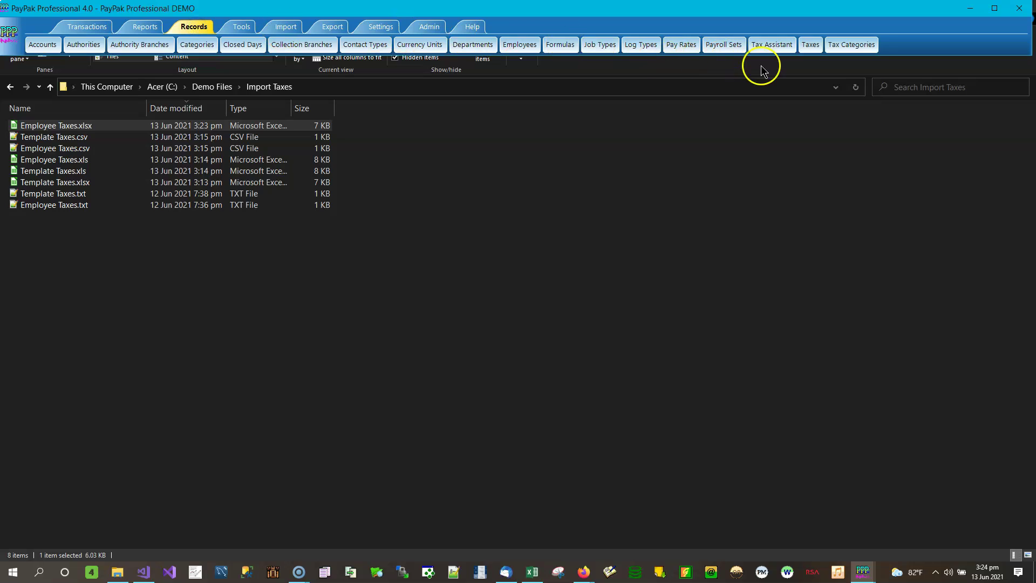
click(773, 48)
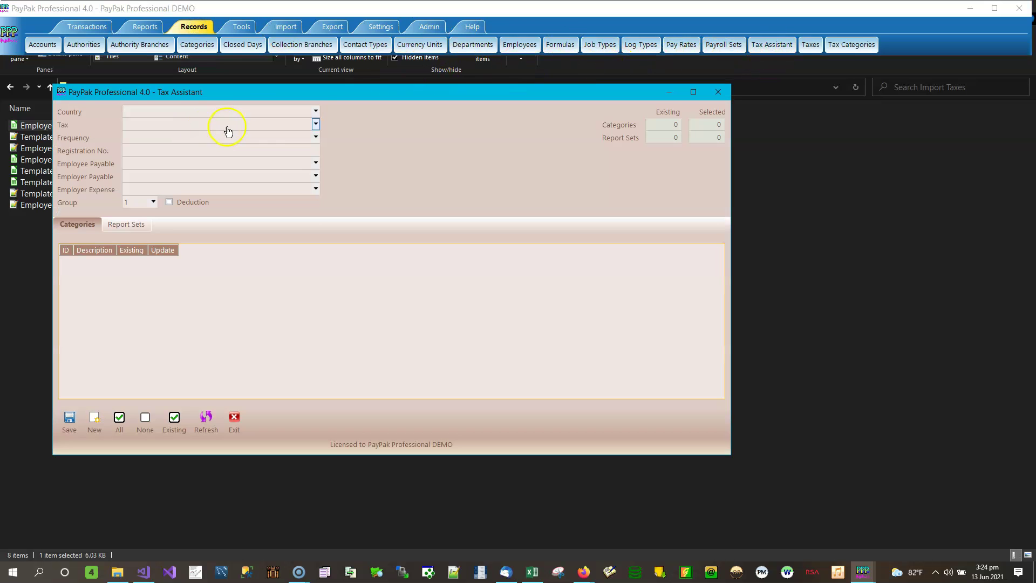
click(316, 112)
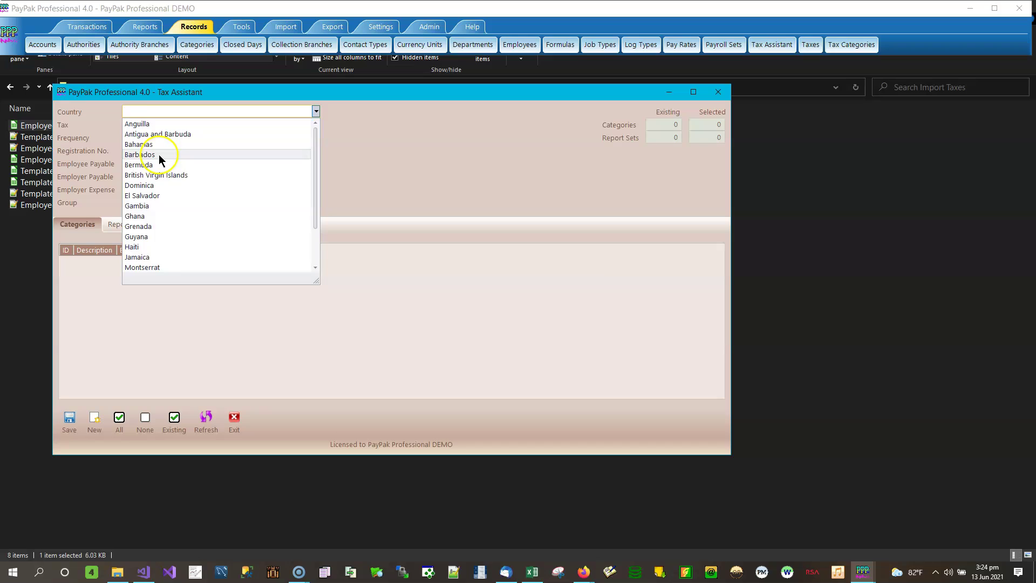
click(159, 155)
click(316, 124)
click(231, 147)
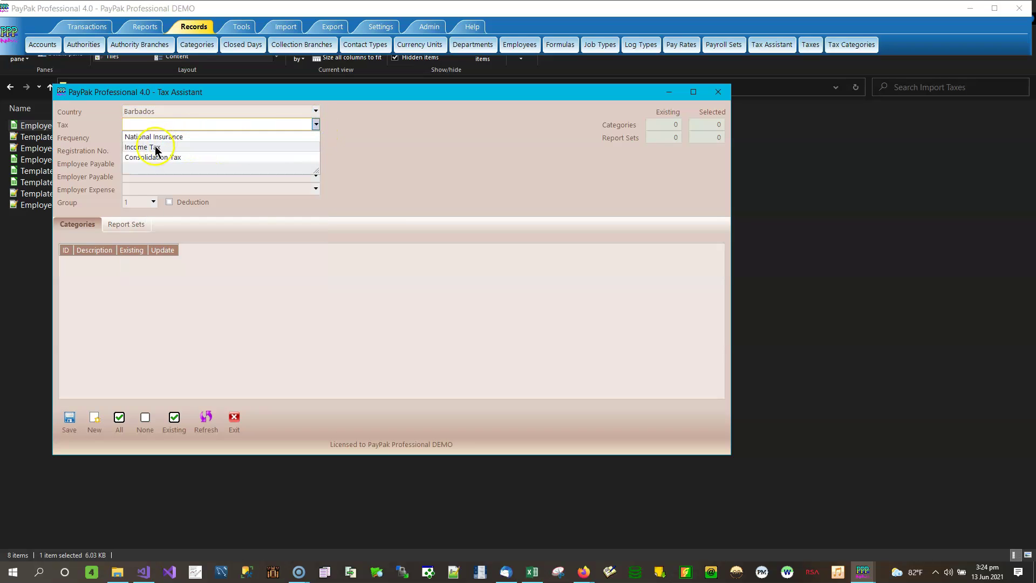
click(315, 137)
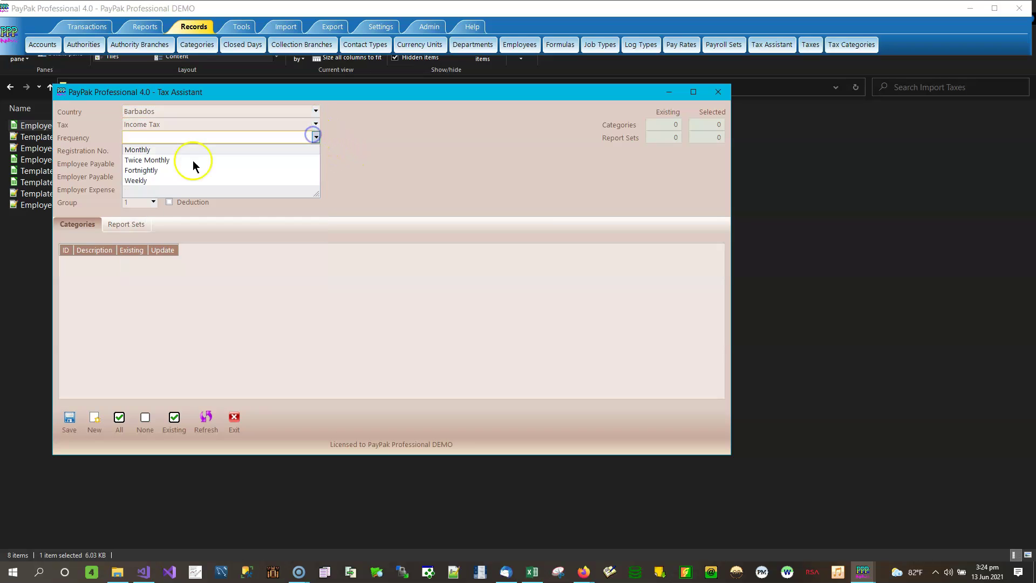
click(137, 182)
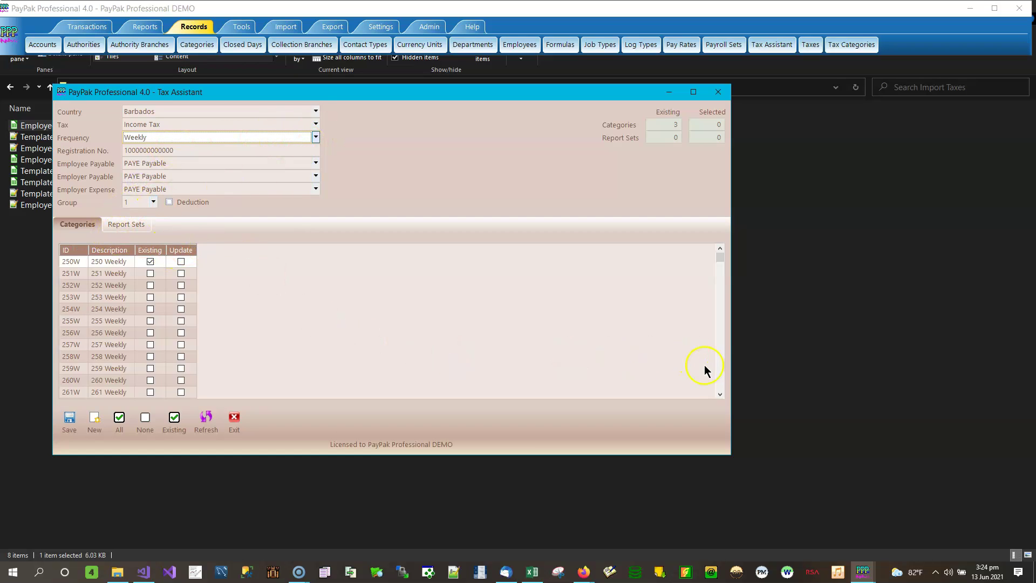
Mark tax category 290W for update, save the taxes, and close the Tax Assistant
scroll(720, 378, down, 8)
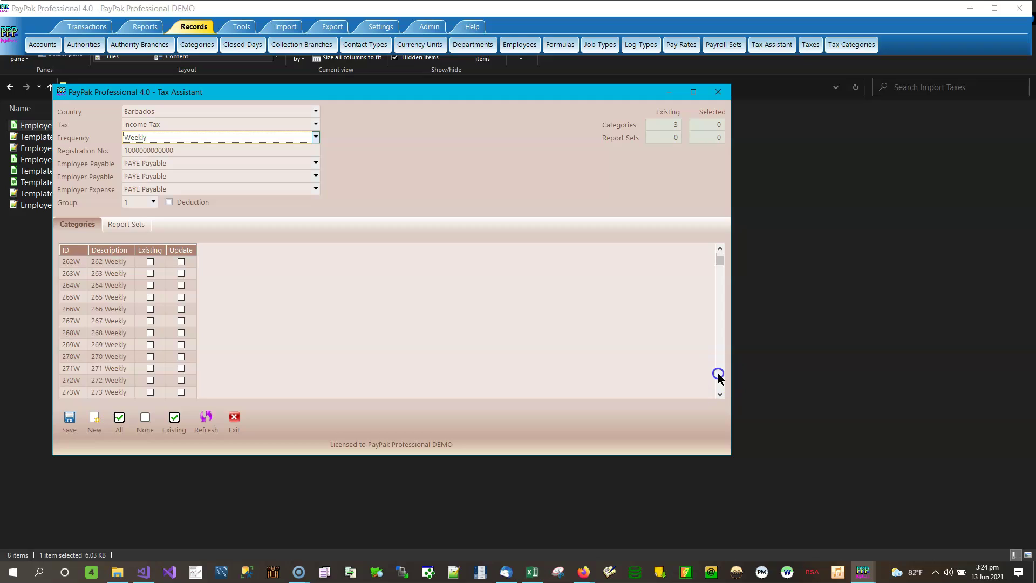
scroll(718, 376, down, 4)
click(117, 309)
click(182, 310)
click(69, 421)
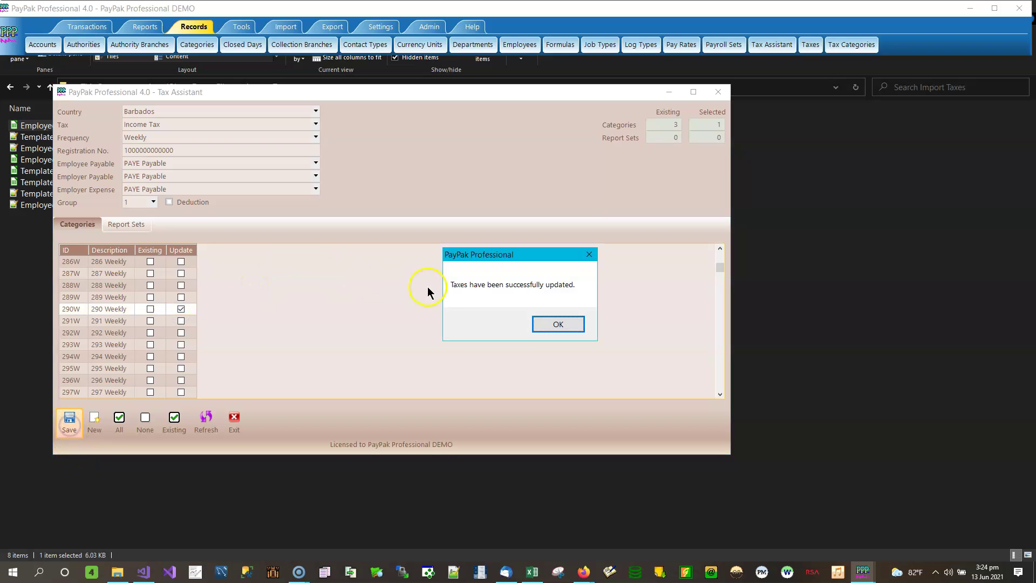
click(547, 321)
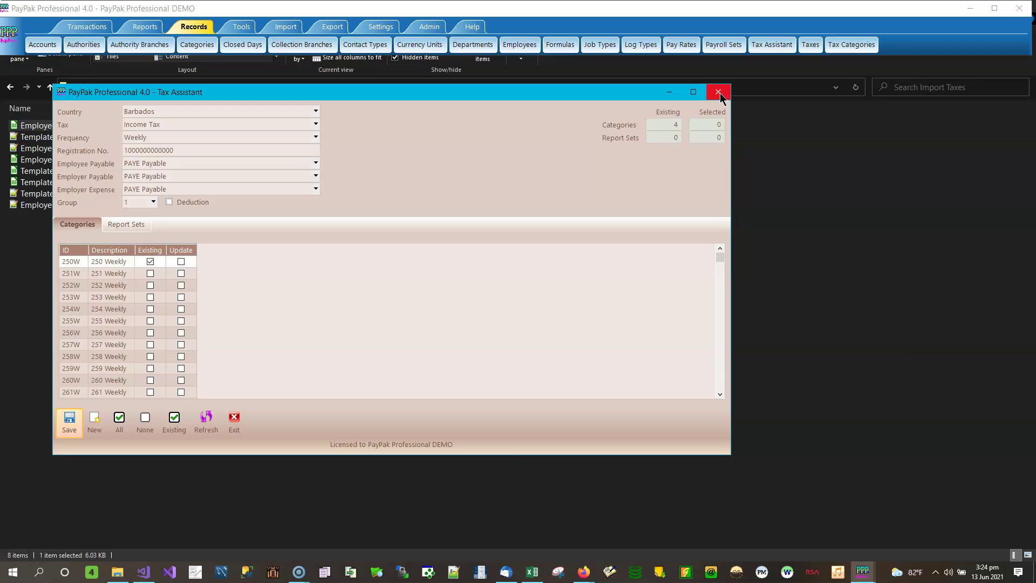
click(720, 93)
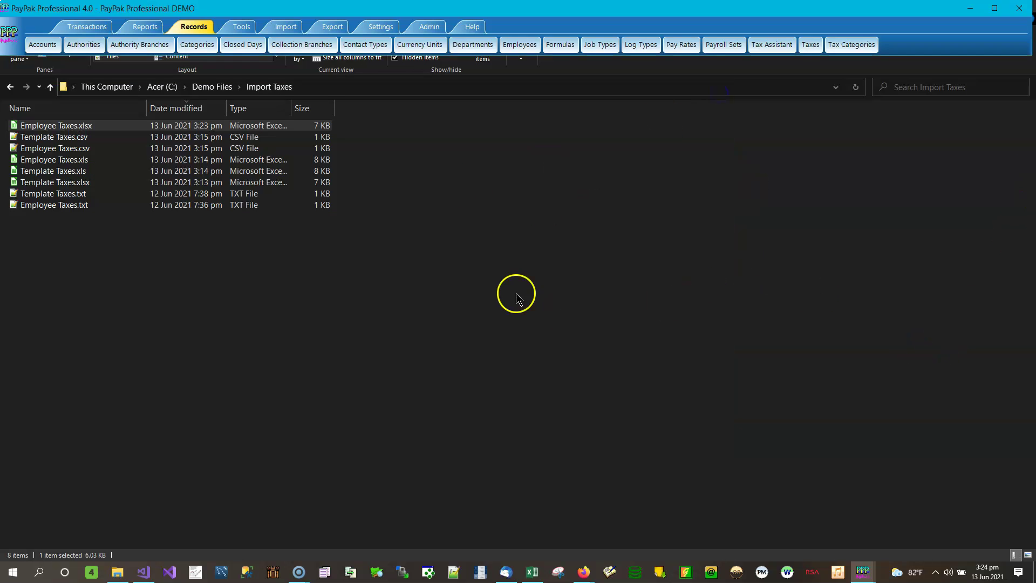
Open Employee Taxes.xlsx in LibreOffice Calc and enter 250W in Category ID cell F3
double_click(92, 127)
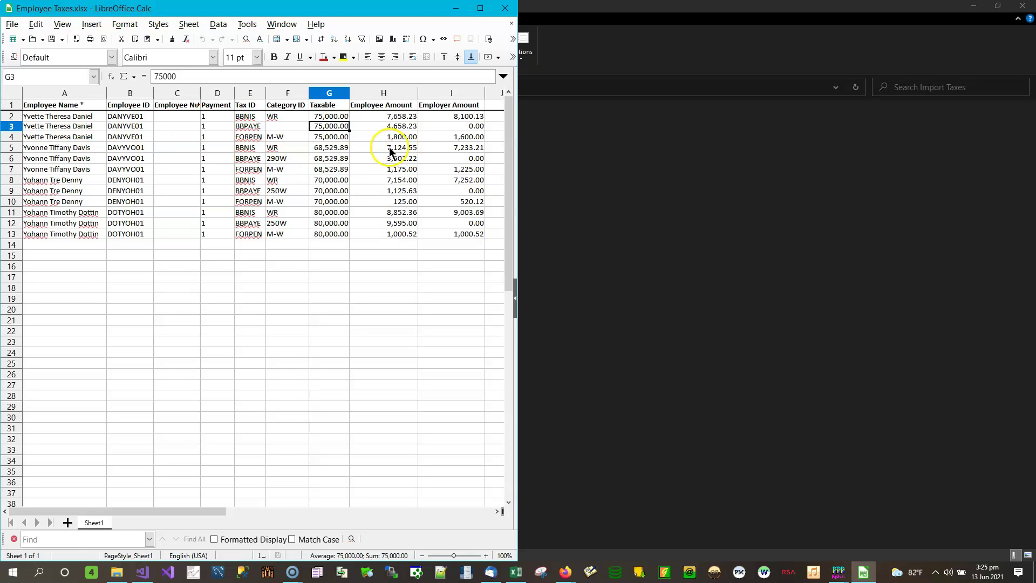
click(282, 125)
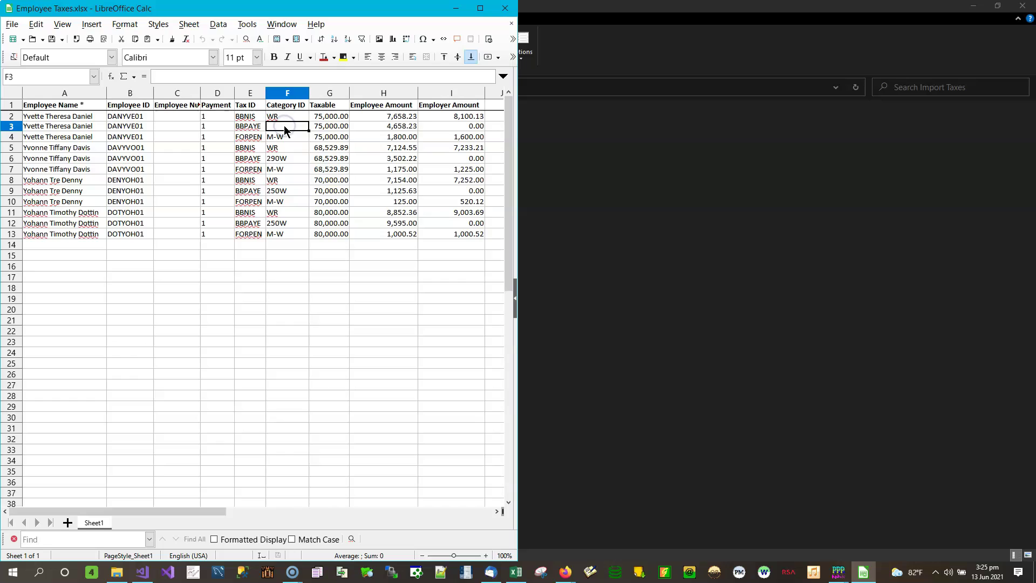
text(25)
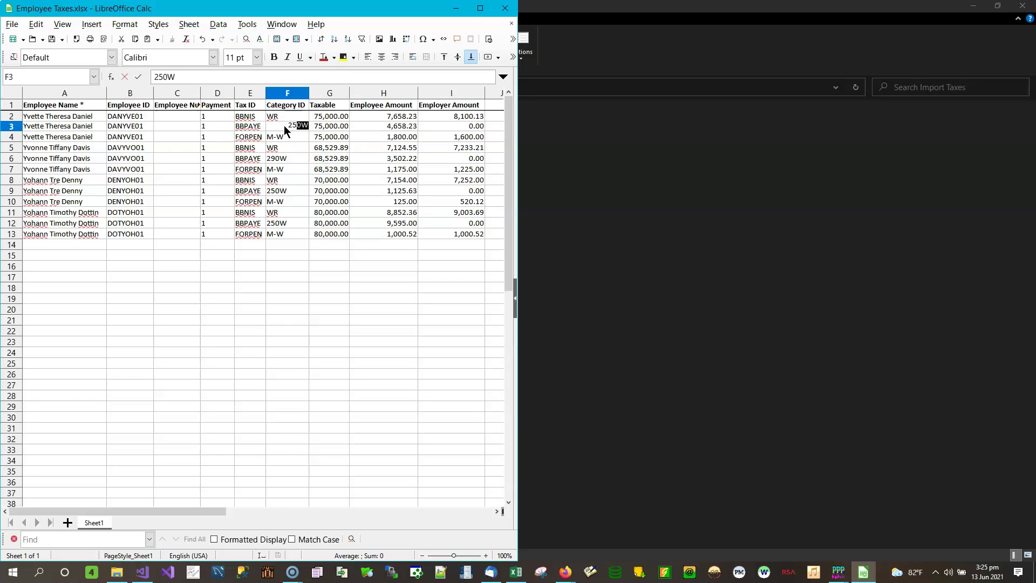
text(0W)
key(Return)
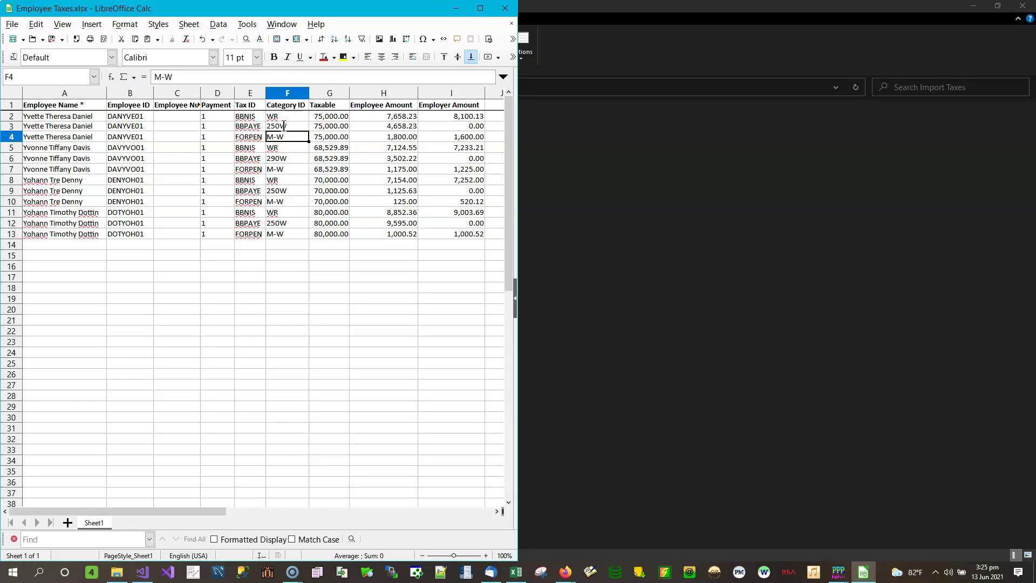
Save and close Employee Taxes.xlsx, put the folder window away, and switch back to the Import Taxes window of PayPak Professional 4.0
click(52, 39)
click(302, 332)
click(513, 14)
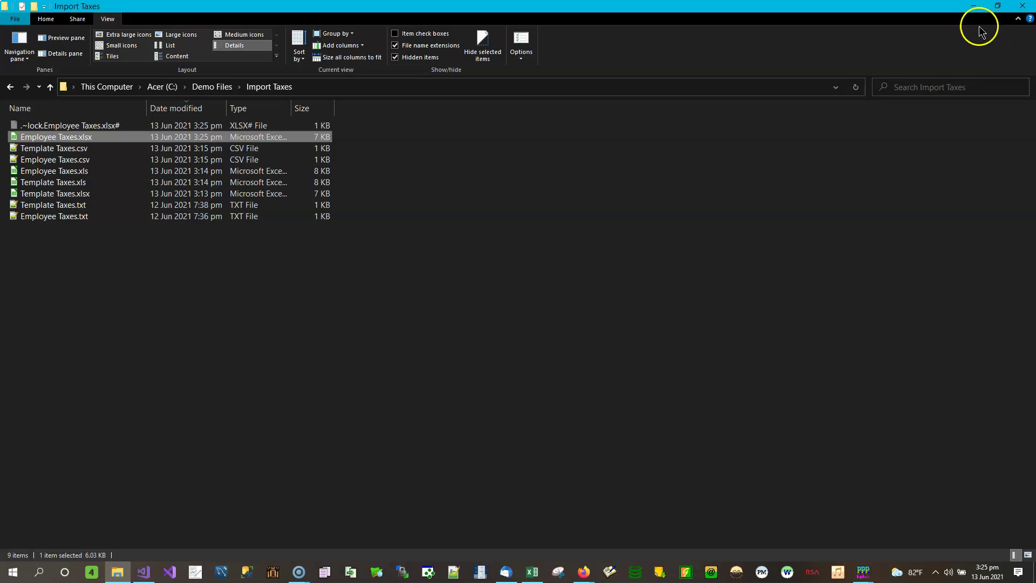
click(973, 5)
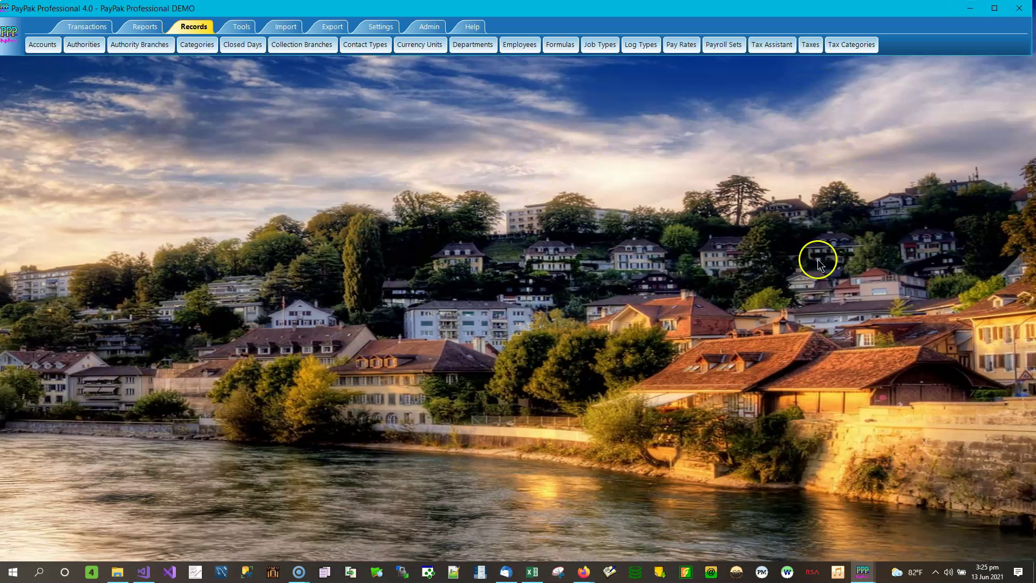
click(863, 572)
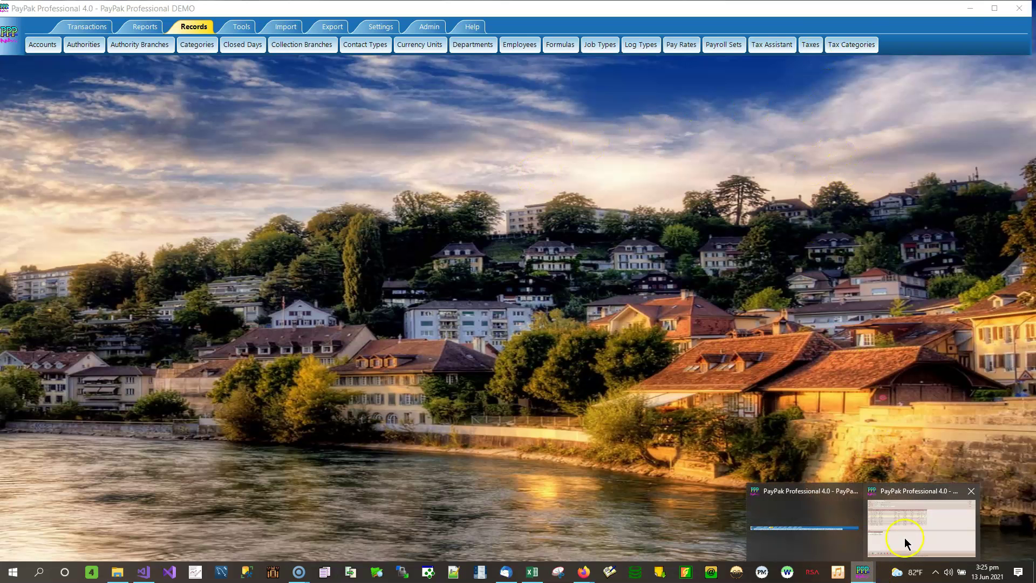
click(905, 538)
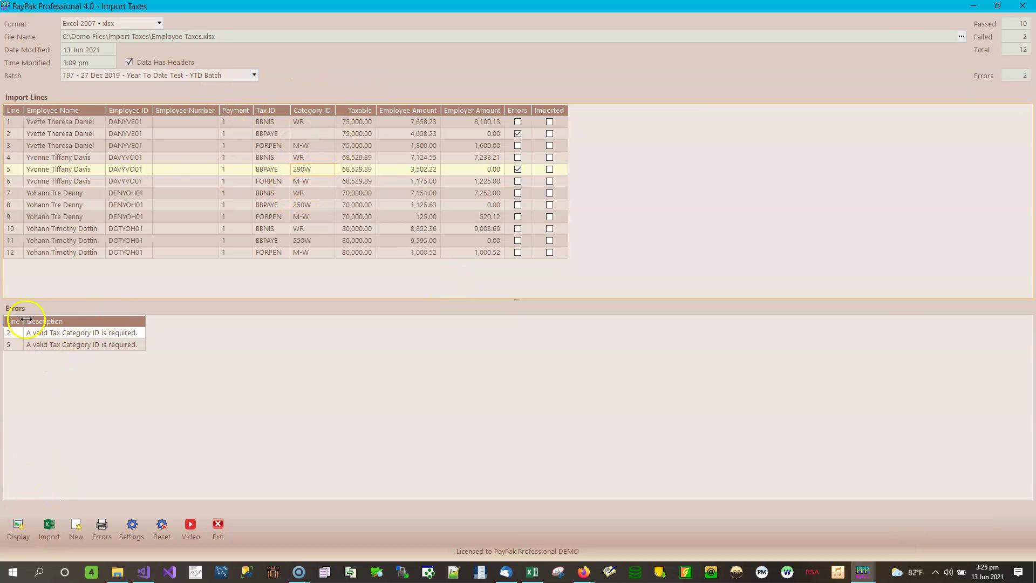
Preview the Import Taxes Errors report, review its listed lines, and close the preview
click(102, 528)
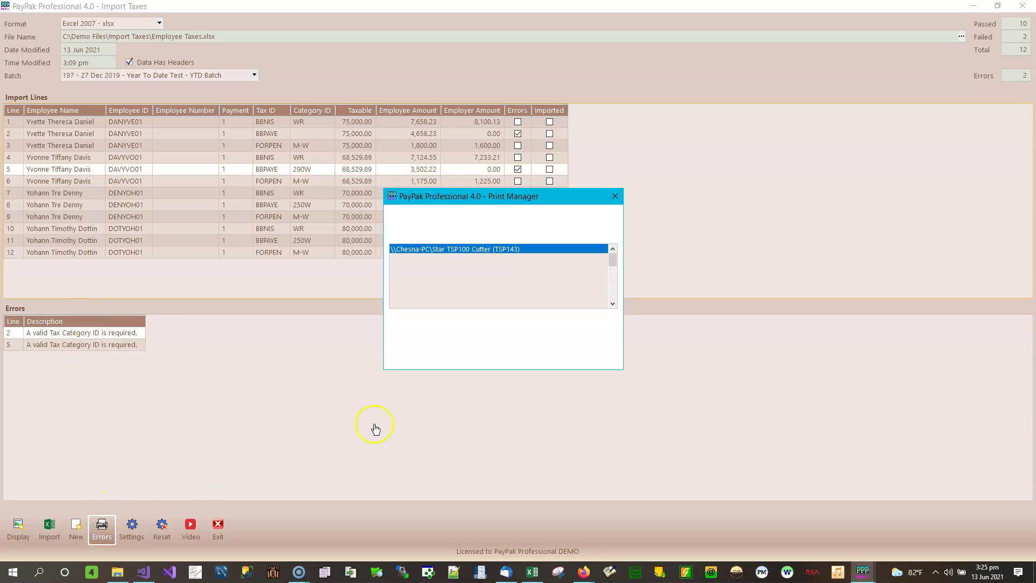
click(437, 335)
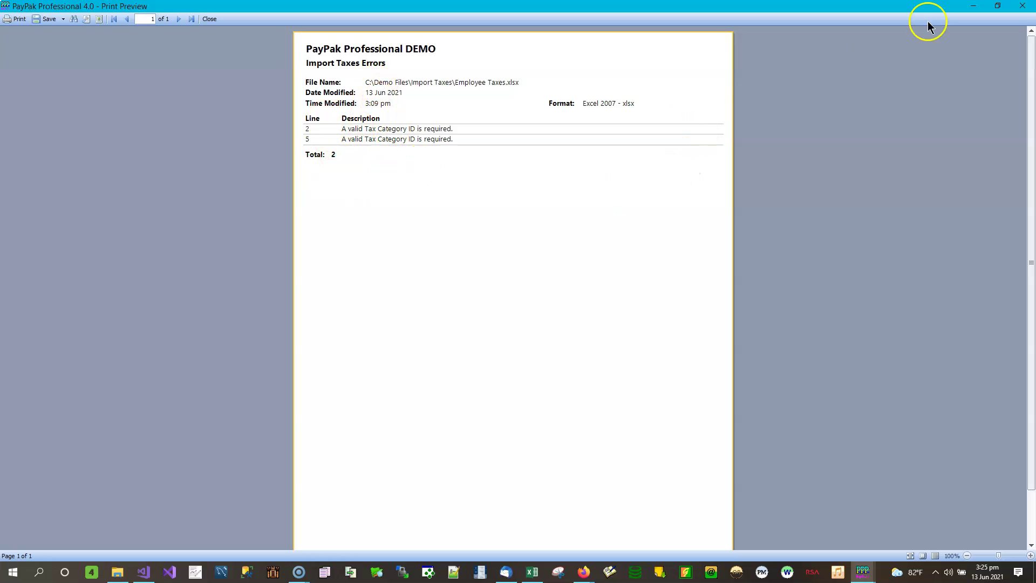
click(1023, 6)
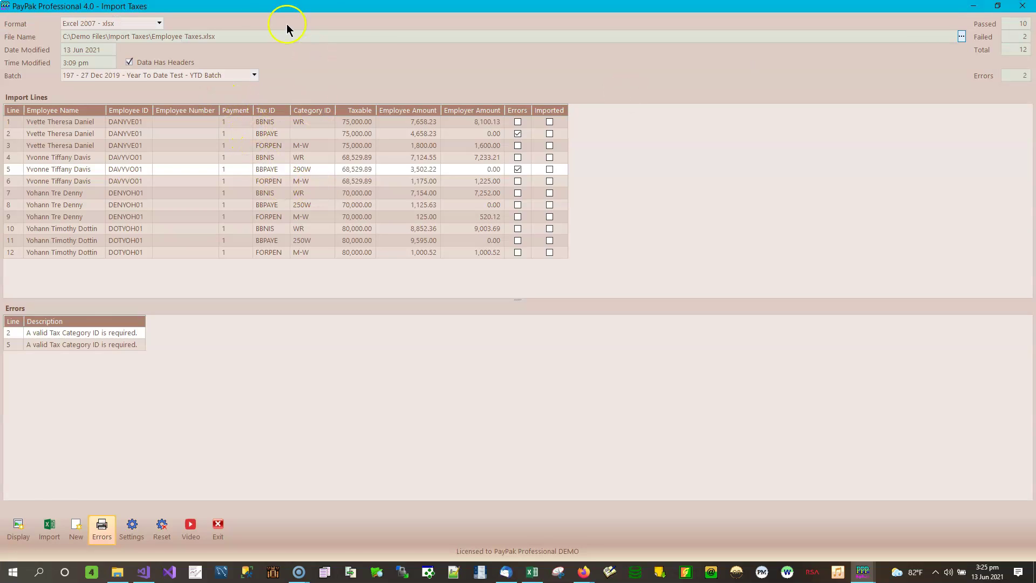
Redisplay the import lines of the corrected Employee Taxes.xlsx and import the taxes into batch 197, dismissing the message box
click(23, 520)
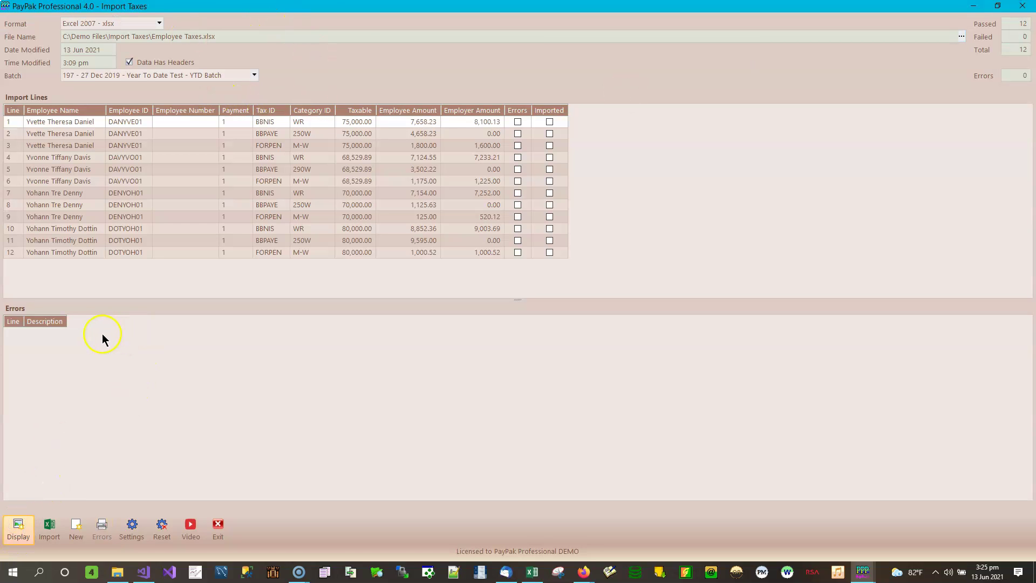
click(319, 132)
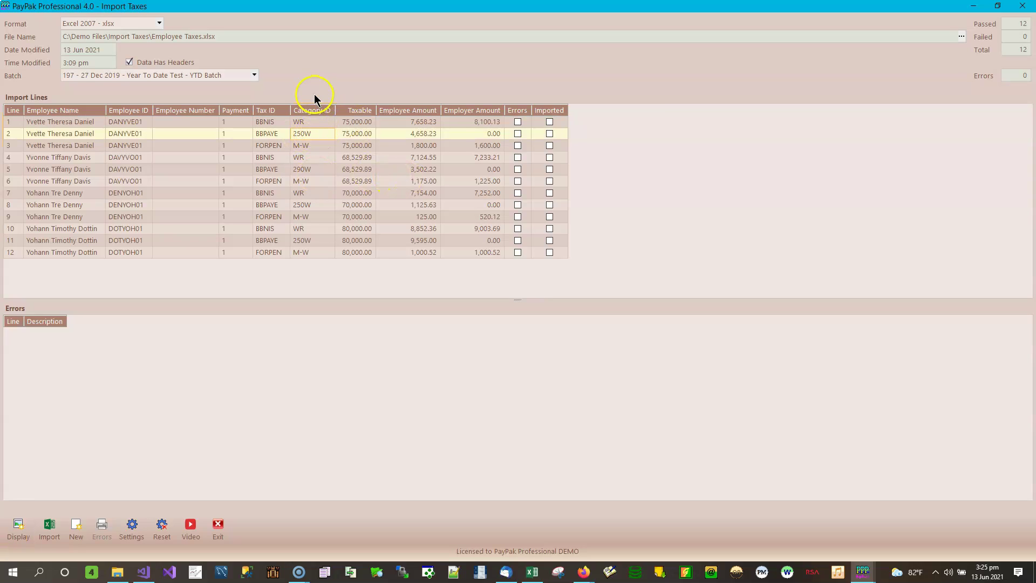
click(313, 170)
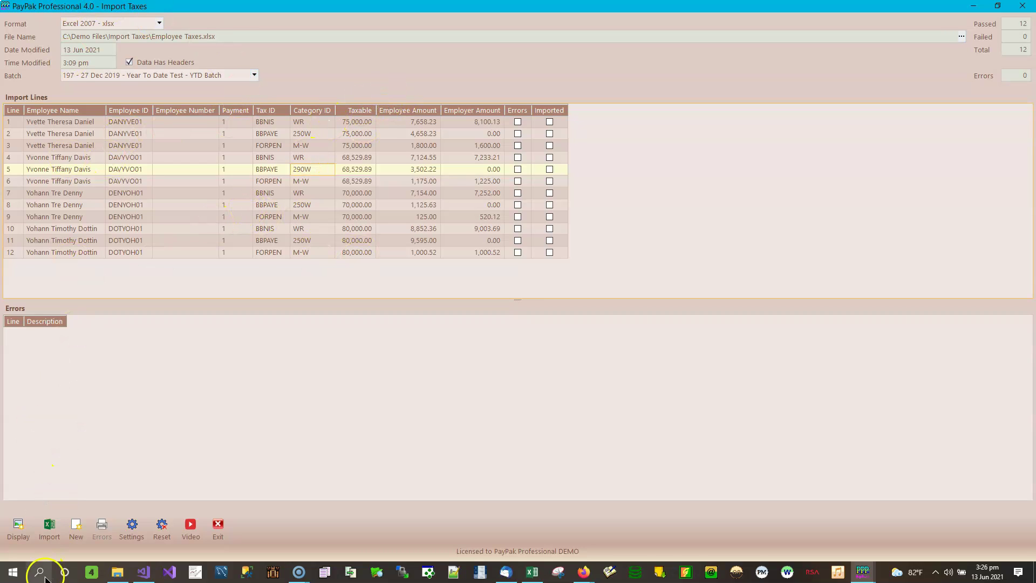
click(49, 526)
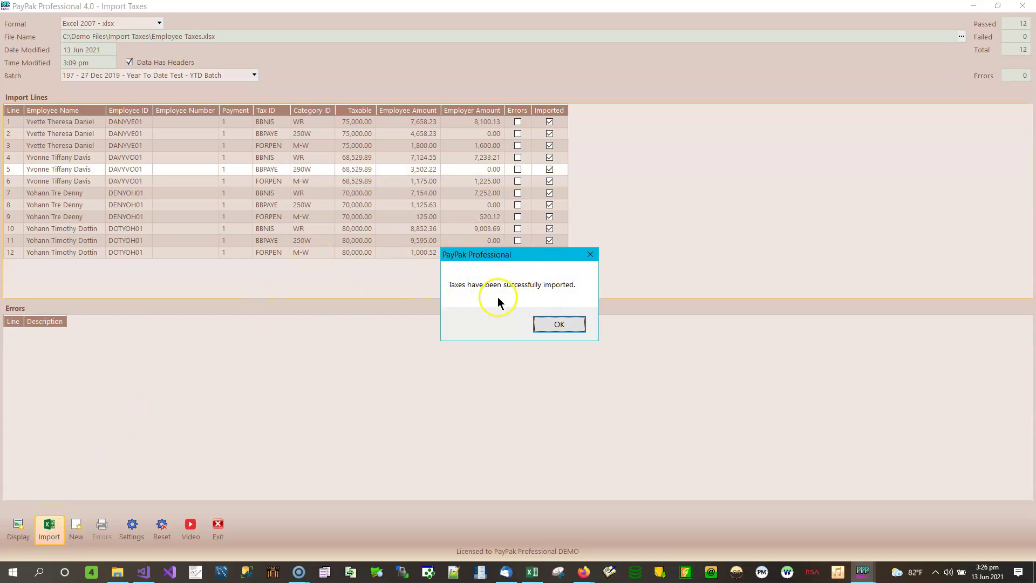
click(556, 324)
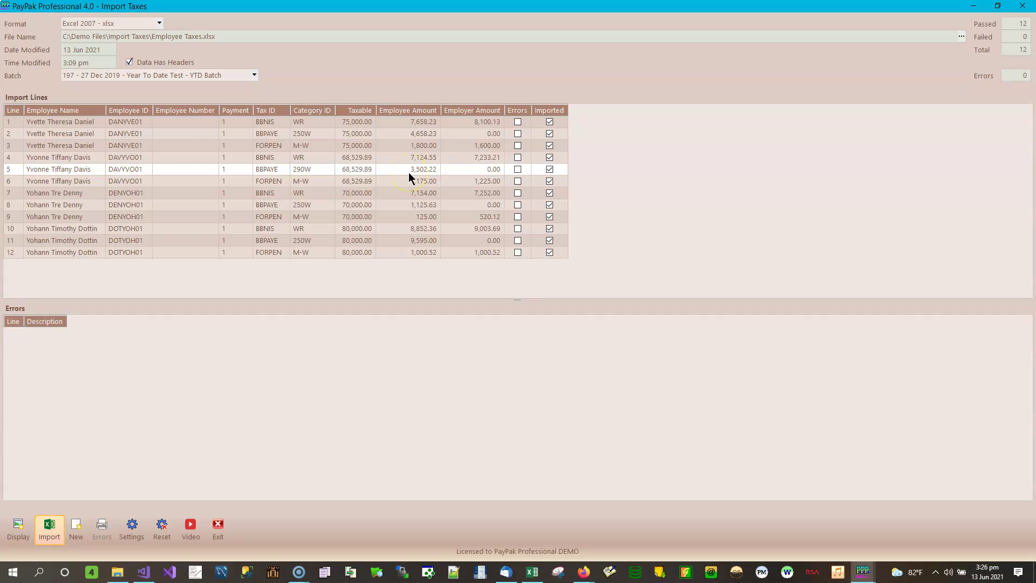
Minimize the Import Taxes window and open the list of unposted batches for editing
click(974, 5)
click(86, 26)
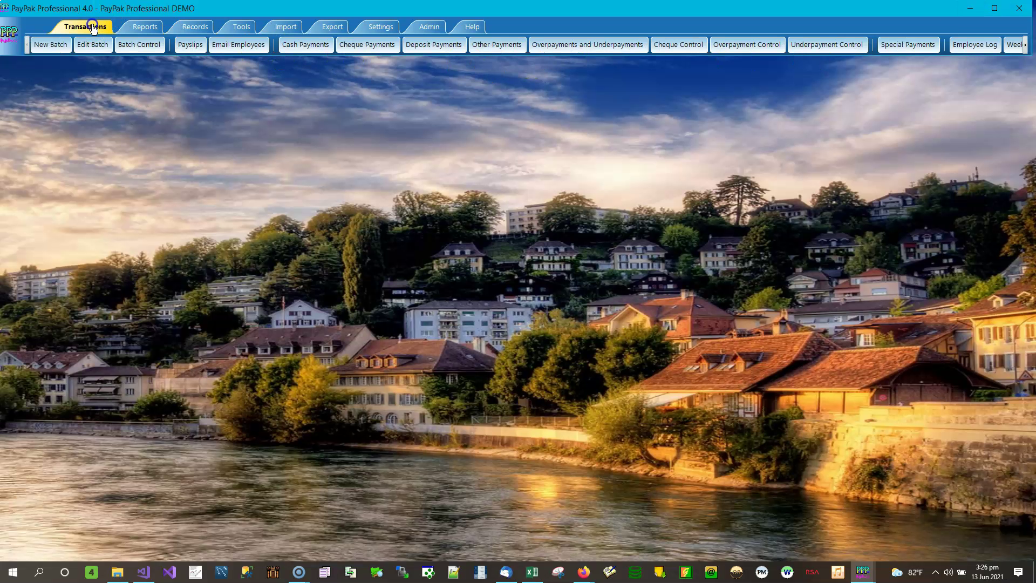
click(96, 50)
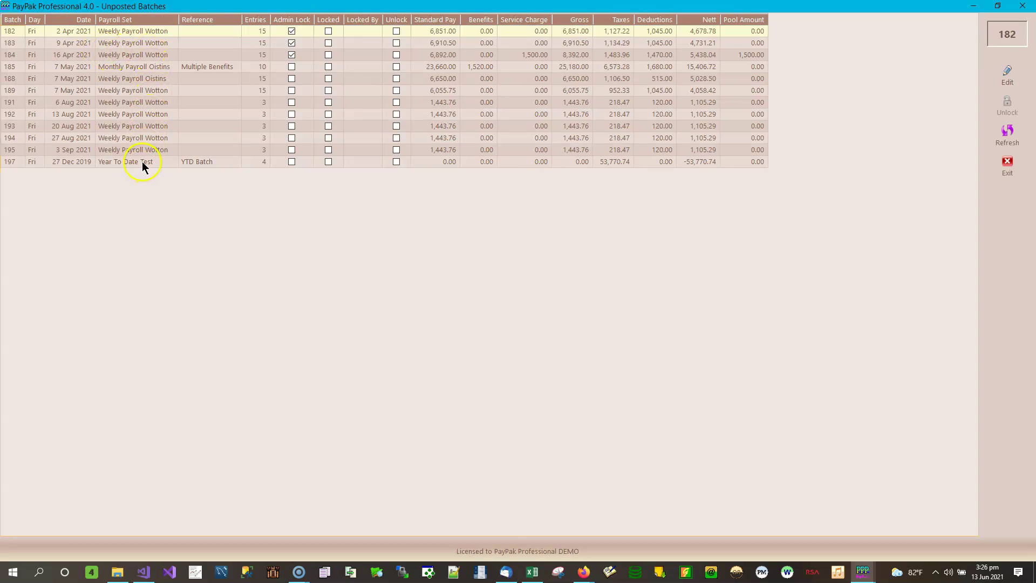
Open batch 197, the Year To Date Test payroll set, from the unposted batches for editing
click(143, 166)
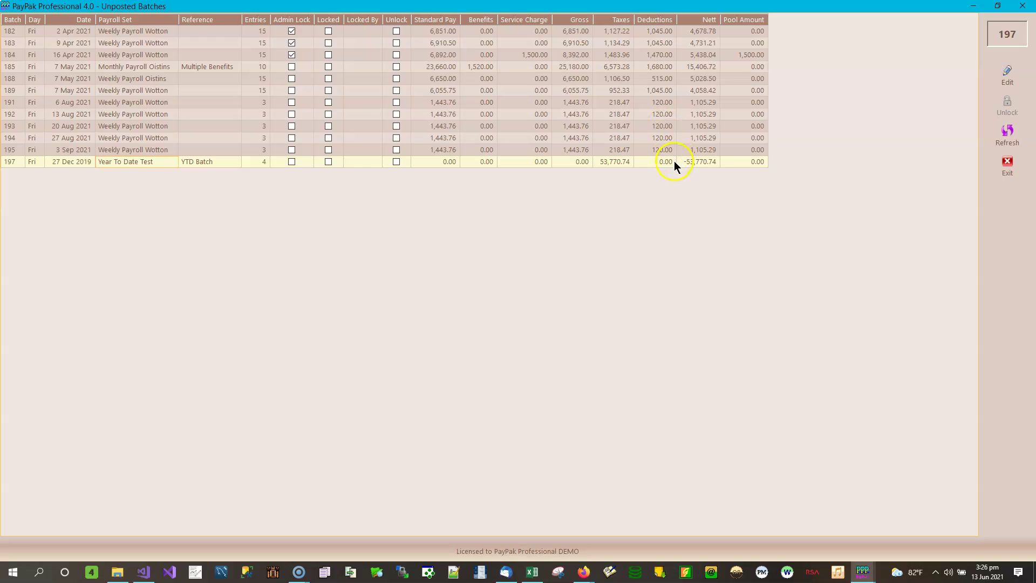
click(703, 164)
click(1008, 74)
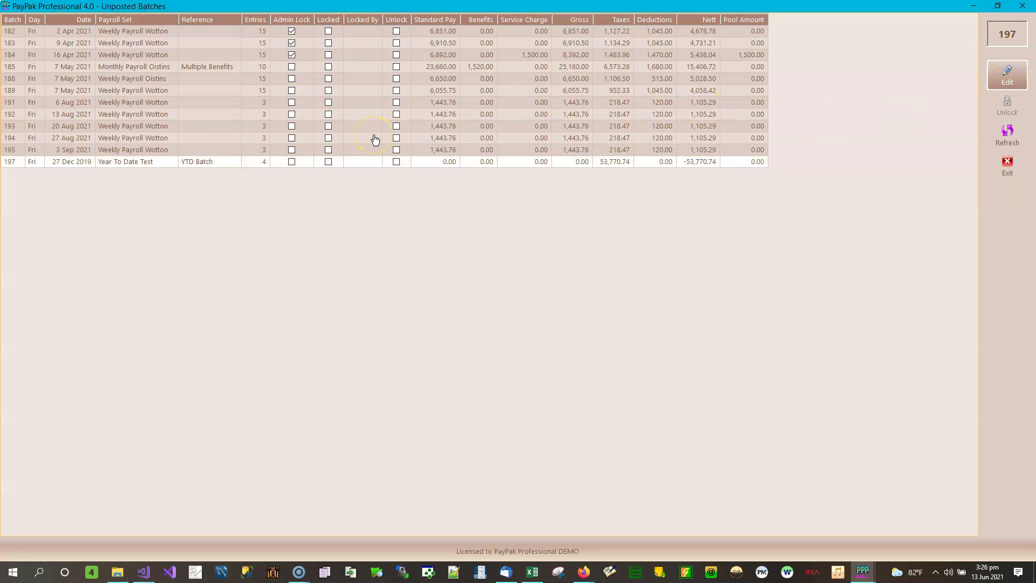
double_click(375, 140)
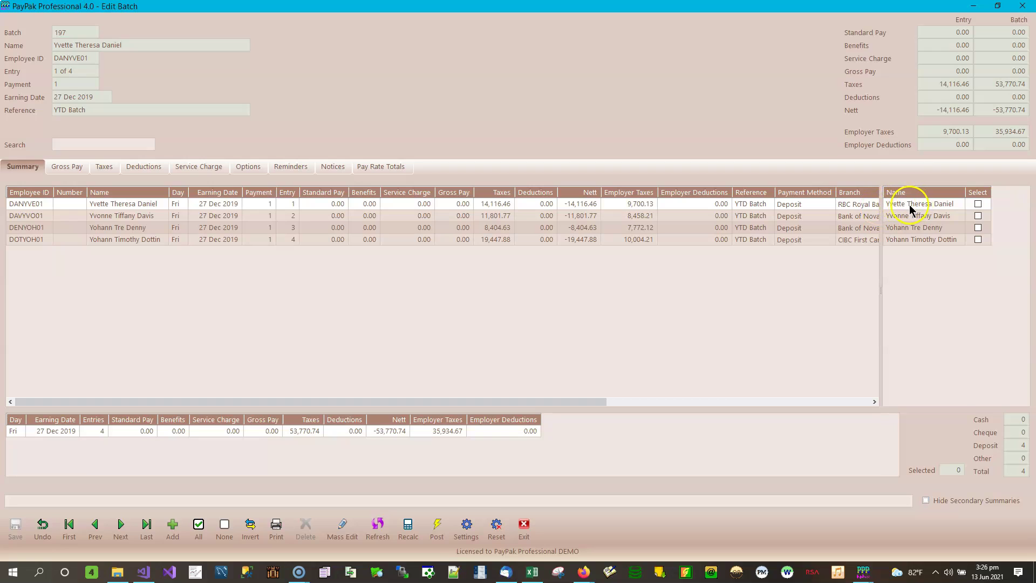
Review the first employee's taxes, gross pay and deductions in batch 197
click(104, 167)
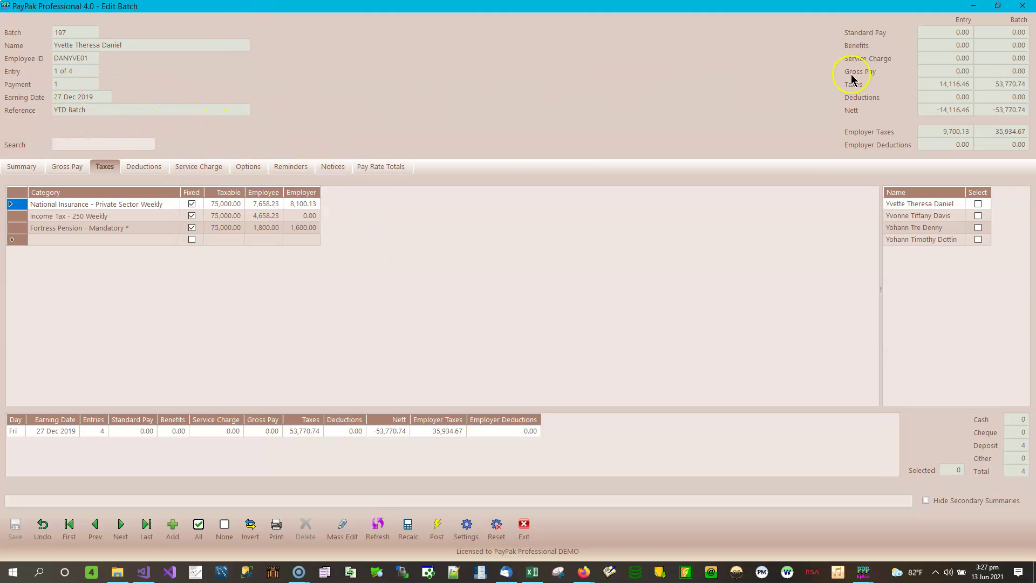
click(67, 166)
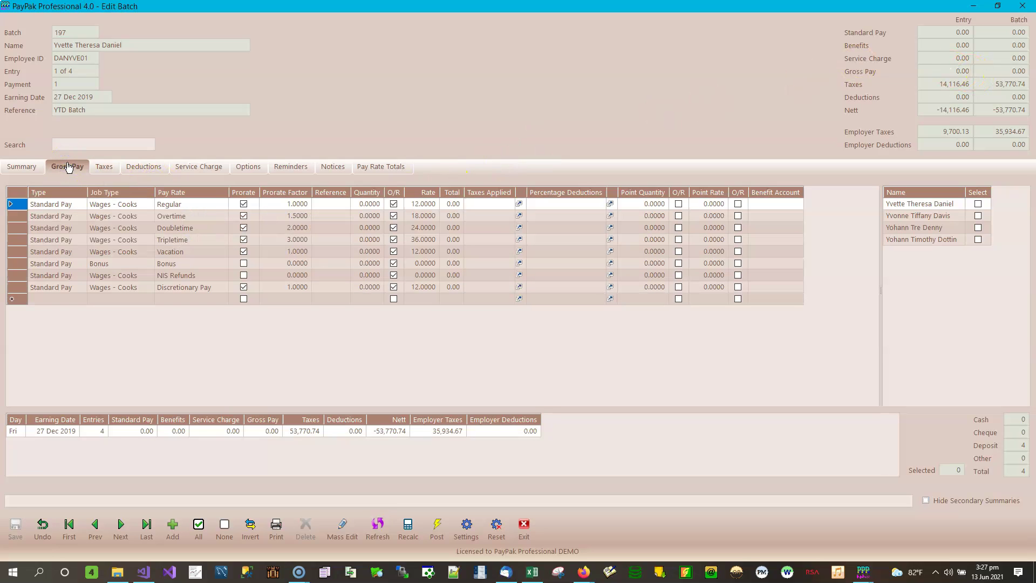
click(160, 171)
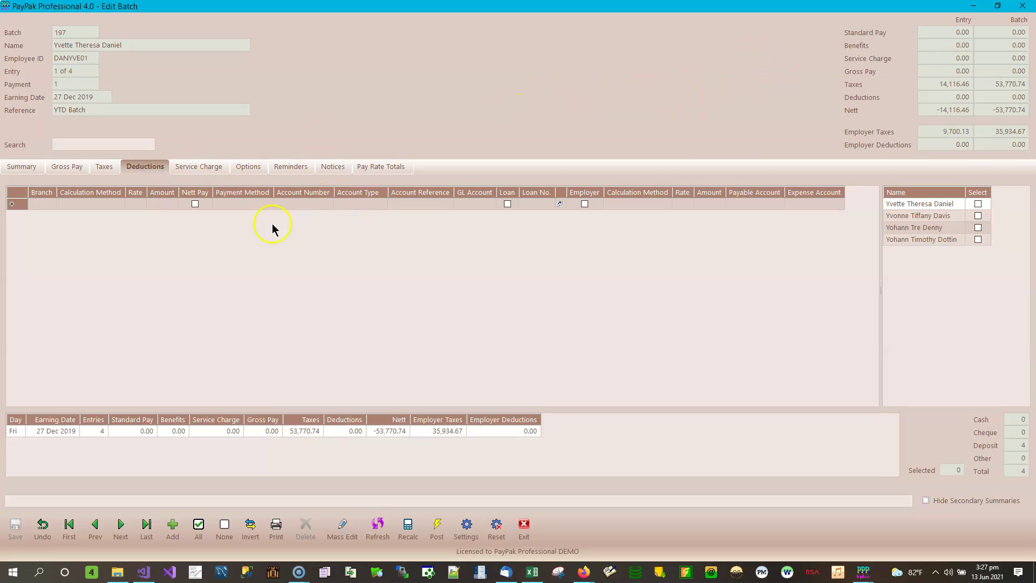
Close batch 197 and the list of unposted batches, and bring back the Import Taxes window
click(525, 526)
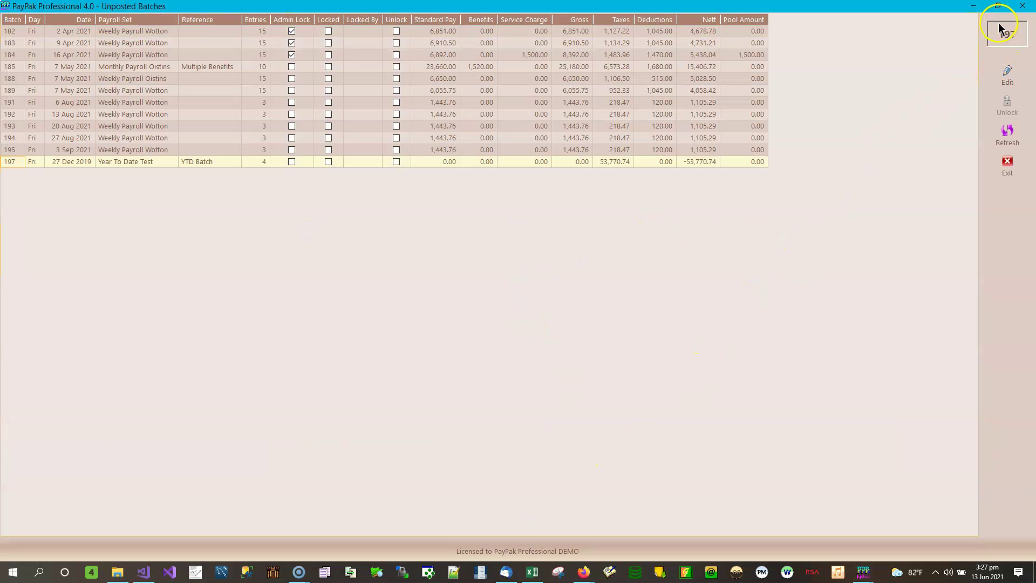
click(1022, 7)
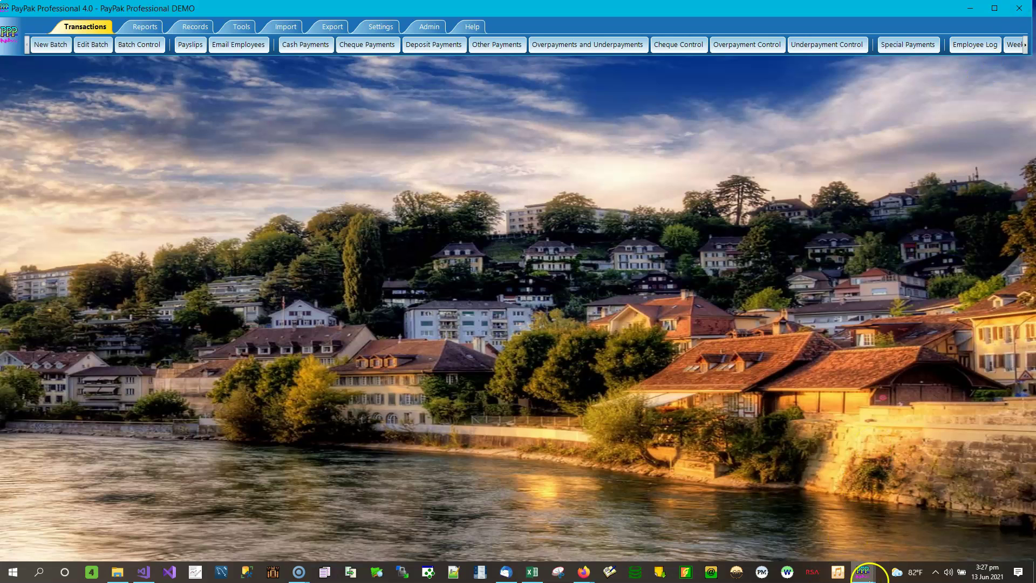
mouse_move(869, 575)
click(914, 524)
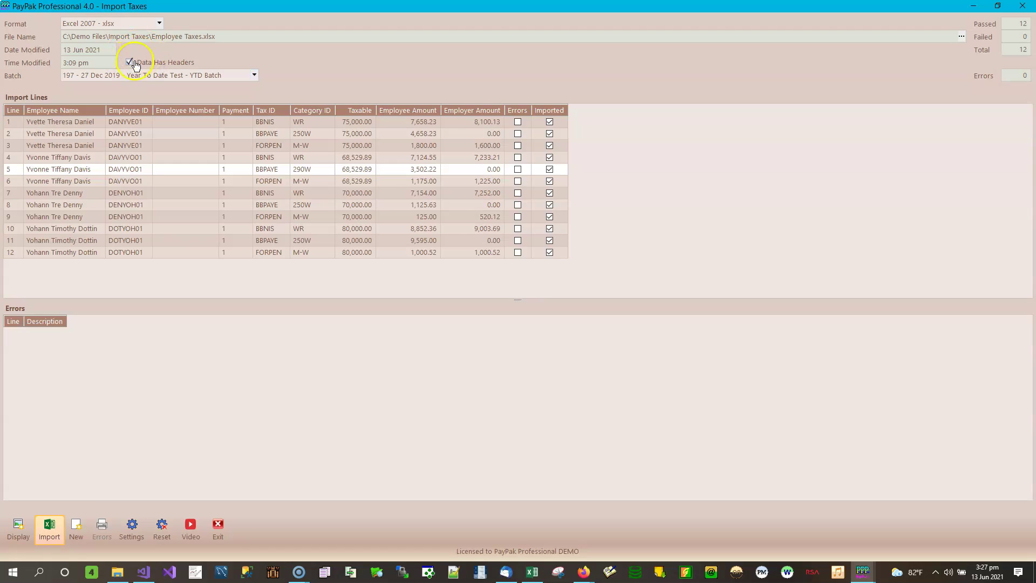
Make the import lines area slightly taller and exit the Import Taxes window
mouse_move(520, 299)
mouse_down()
mouse_move(511, 347)
mouse_move(520, 382)
mouse_move(529, 308)
mouse_up()
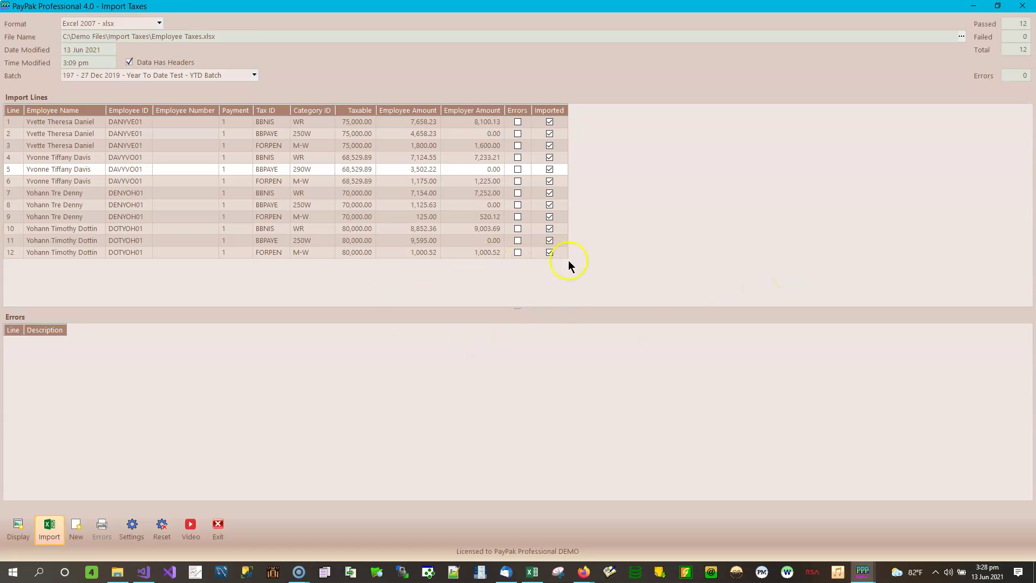
click(163, 541)
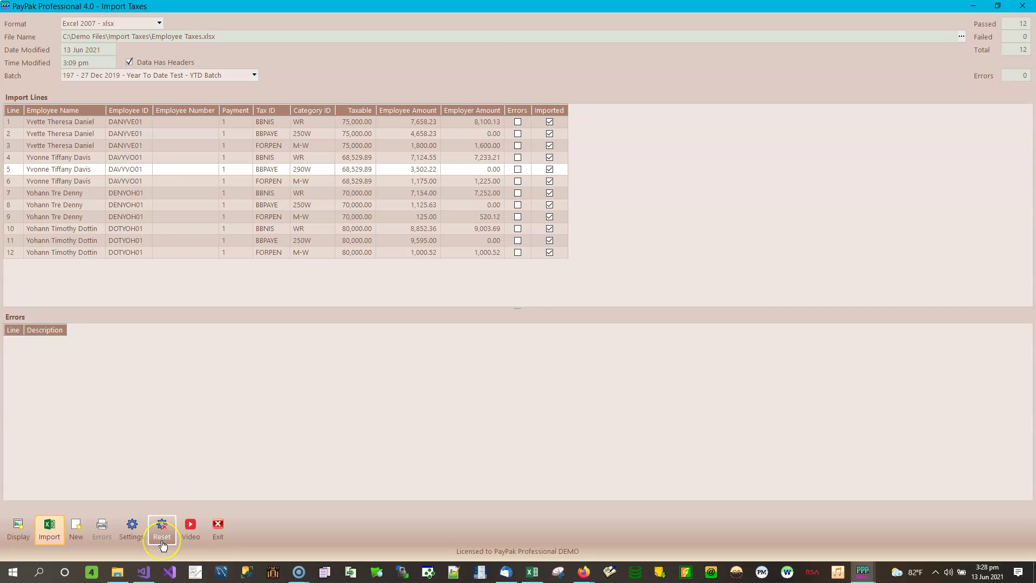
click(191, 526)
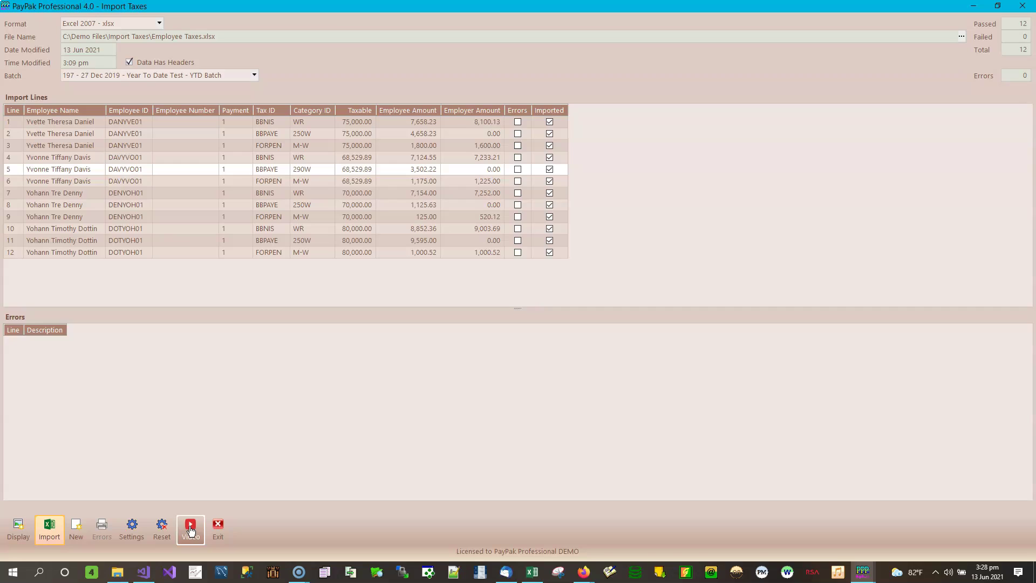
click(219, 534)
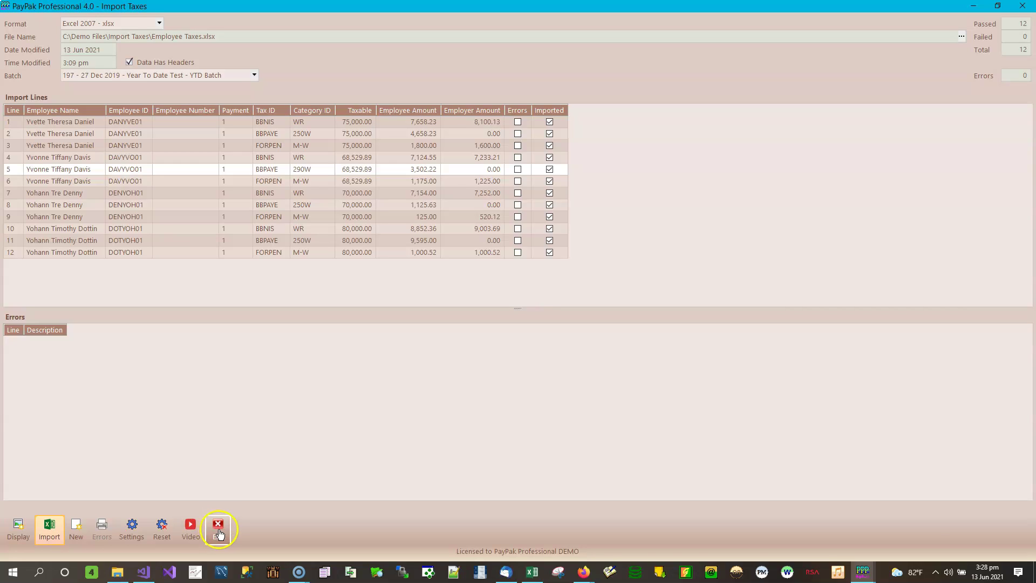